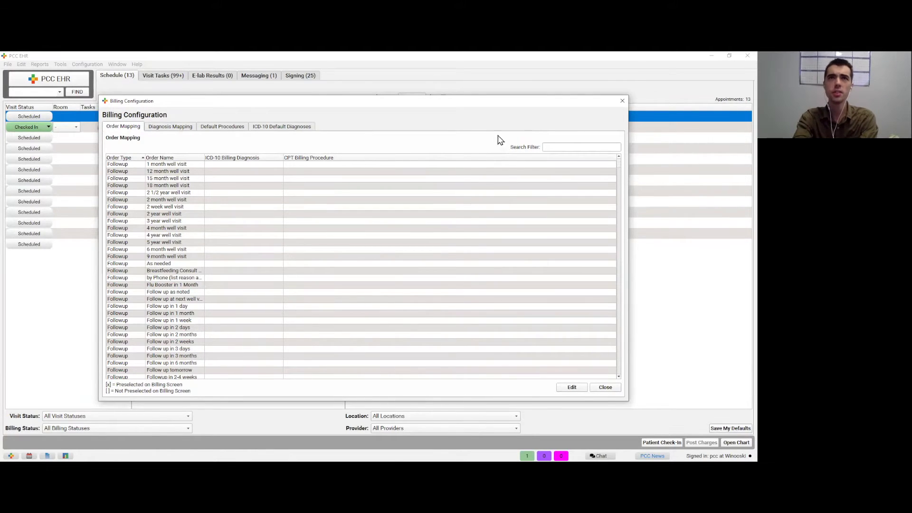
Step: Filter order mappings by 'screening' and review the BASC Child Self-Report and Autism Screen orders
left_click(548, 147)
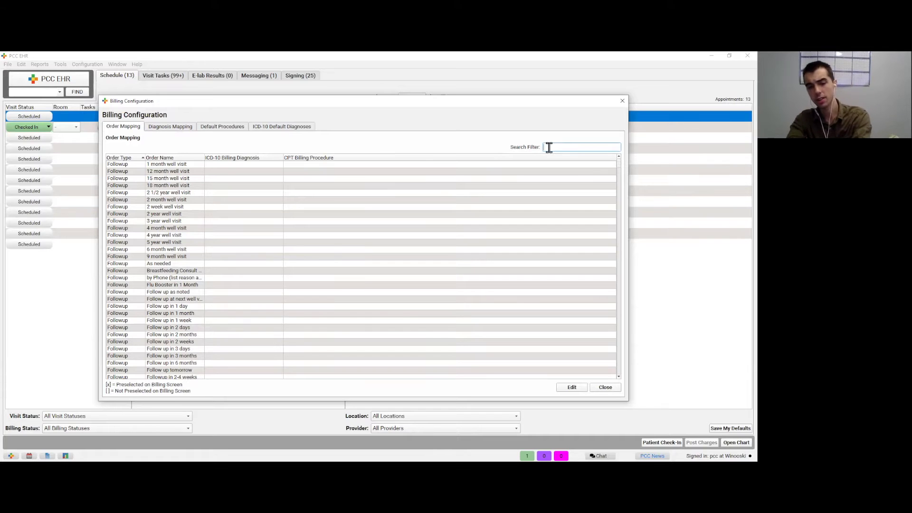
type("screening")
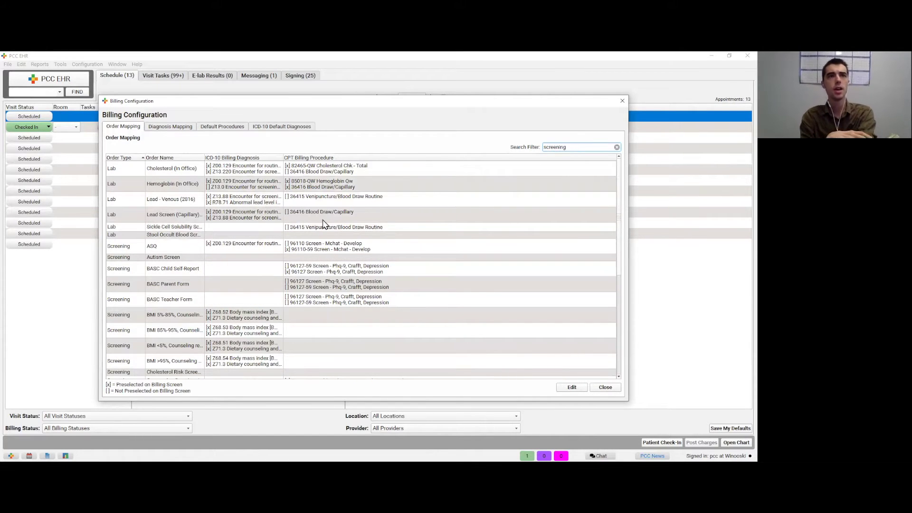
left_click(267, 270)
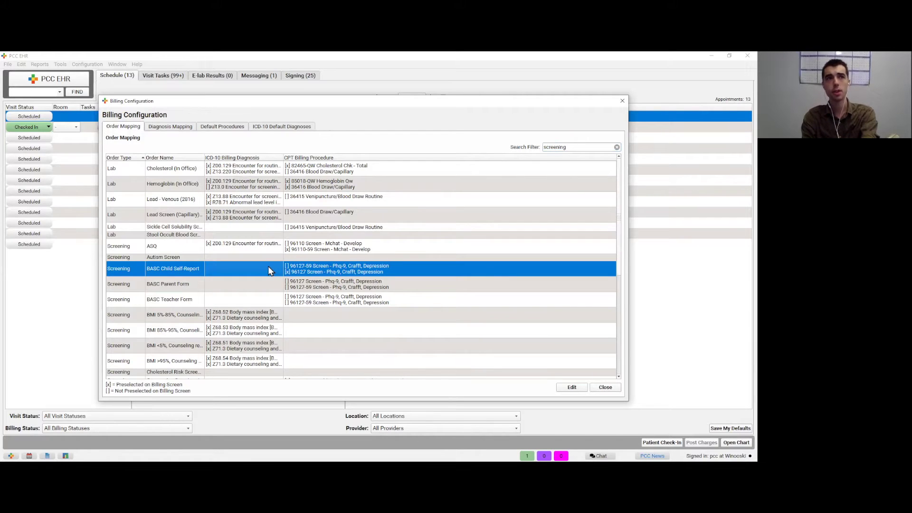
left_click(265, 258)
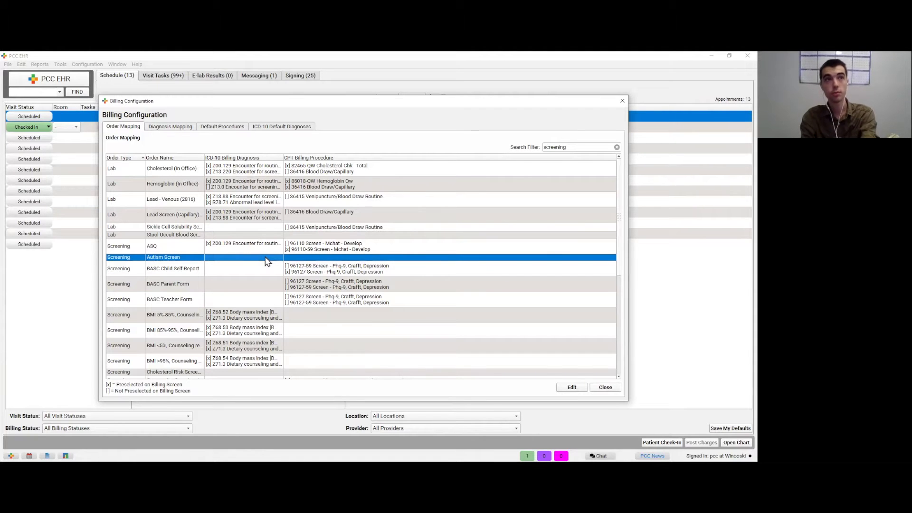
scroll(266, 261, "down", 2)
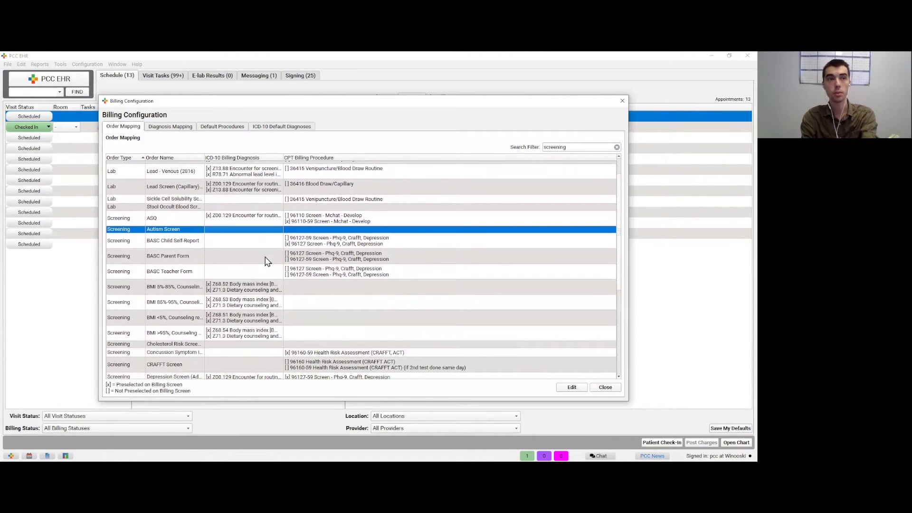
scroll(266, 261, "up", 1)
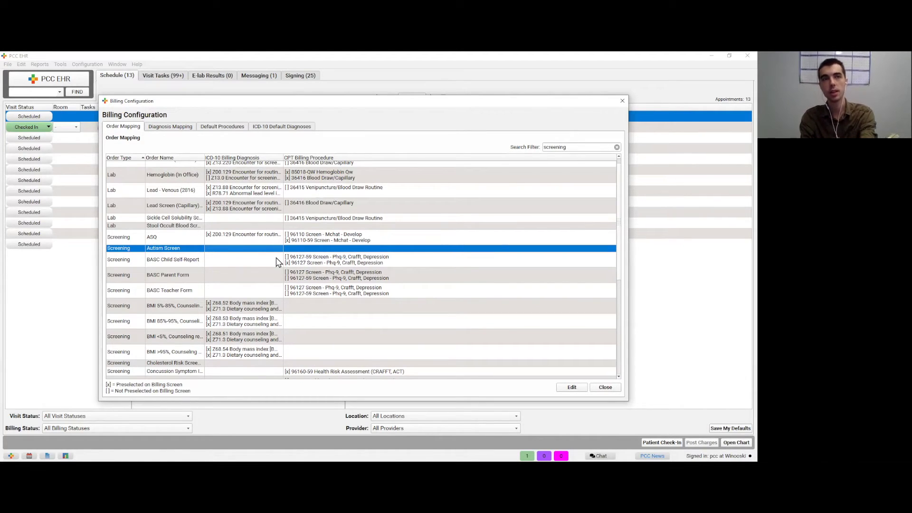
left_click(168, 259)
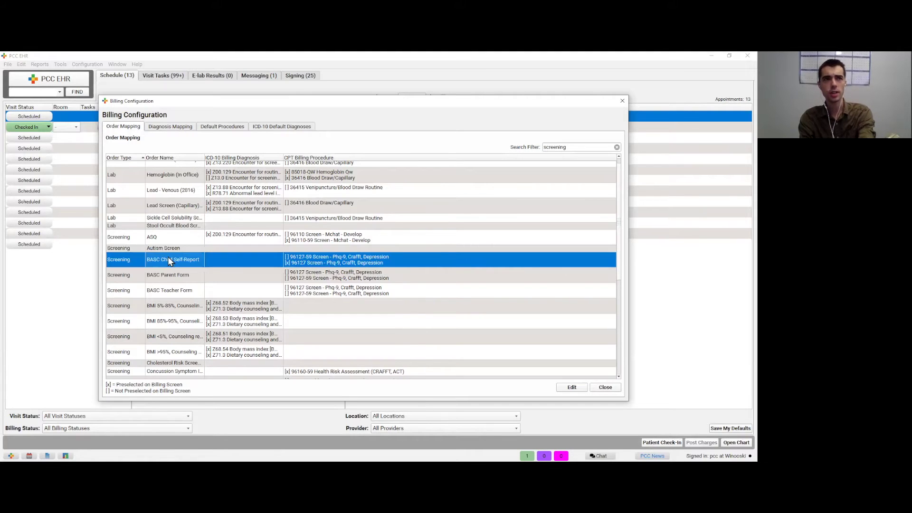
double_click(238, 264)
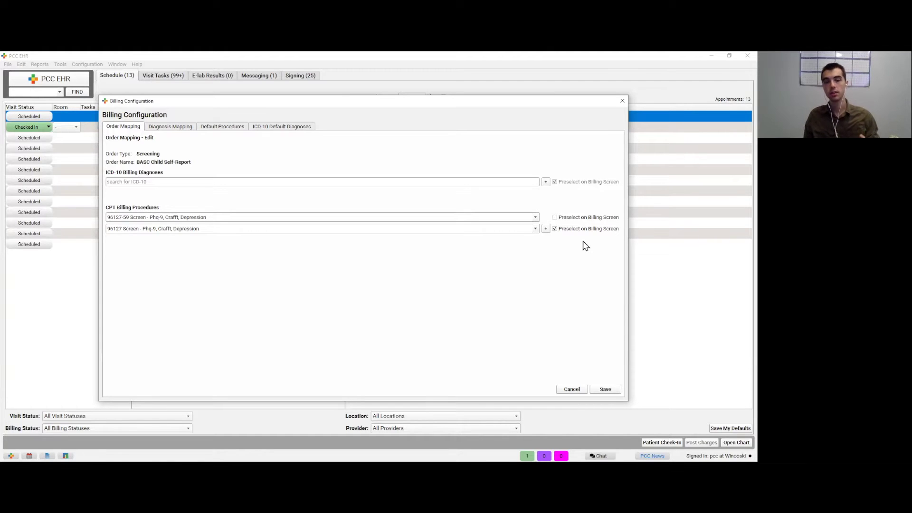
left_click(546, 229)
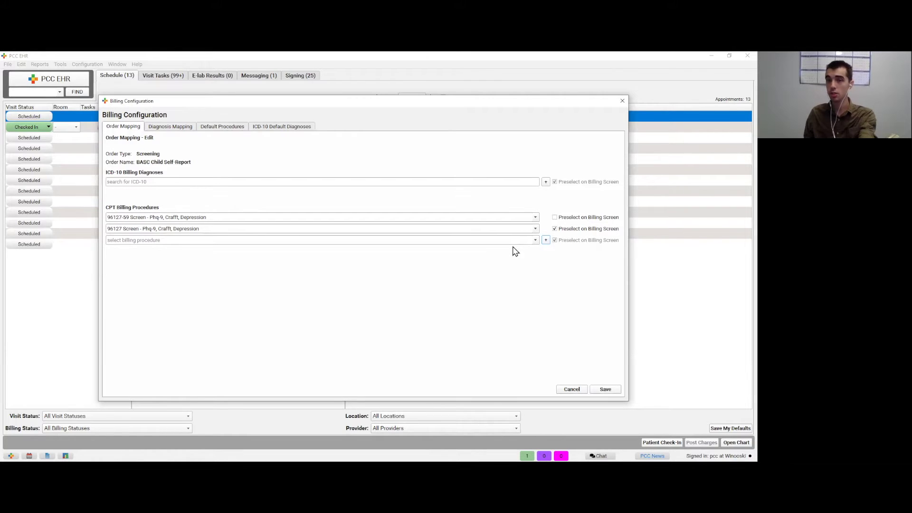
left_click(507, 184)
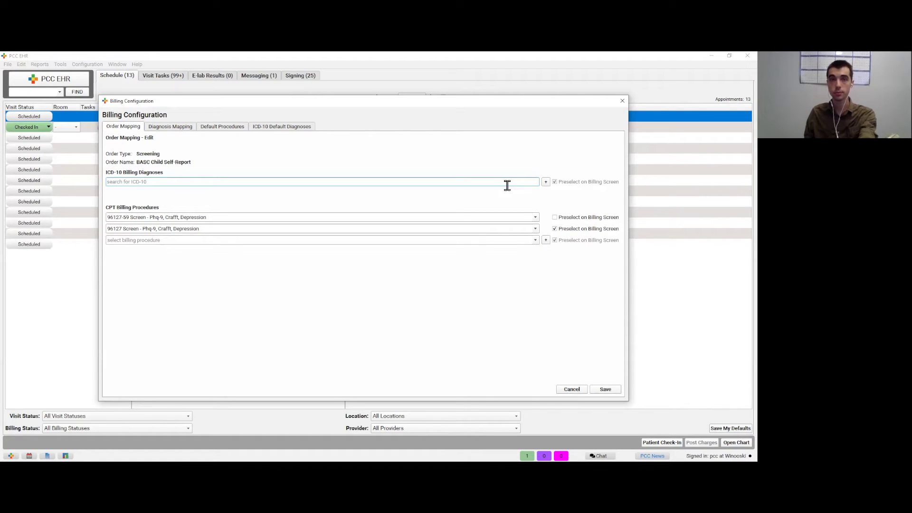
left_click(602, 390)
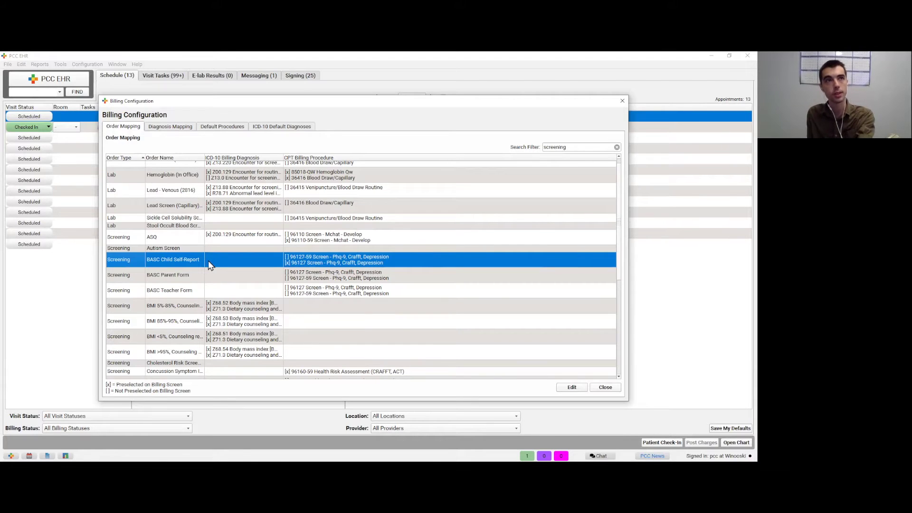
Step: Switch to Diagnosis Mapping and filter the diagnoses by 'covid'
left_click(188, 133)
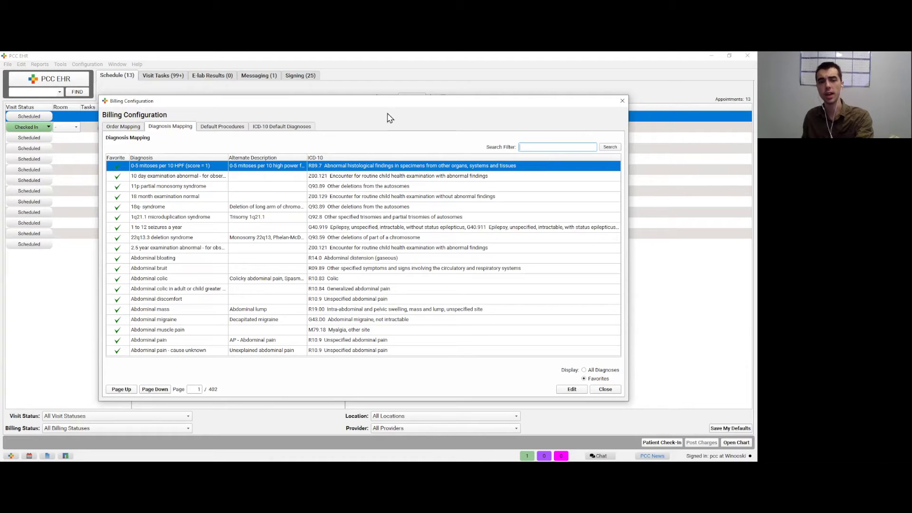
type("covid")
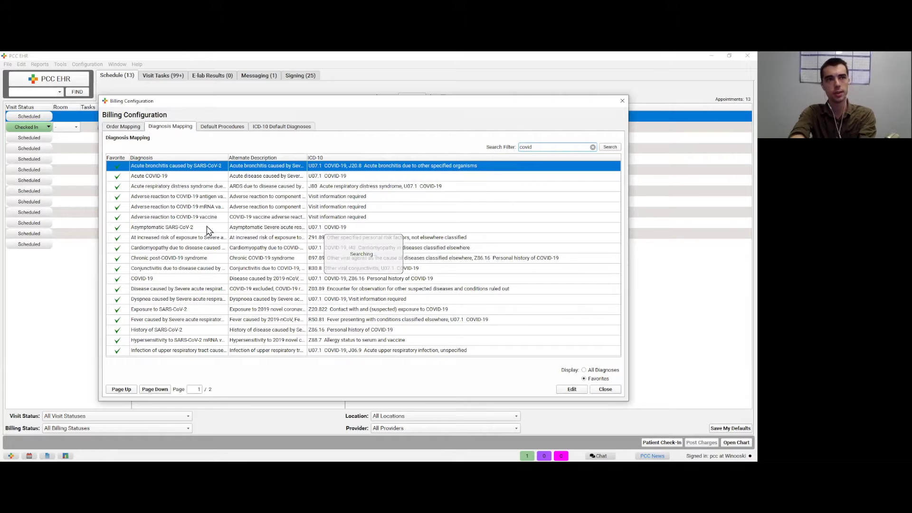
Step: Edit the Exposure to SARS-CoV-2 mapping and choose assisted mapping to Z20.822
double_click(198, 310)
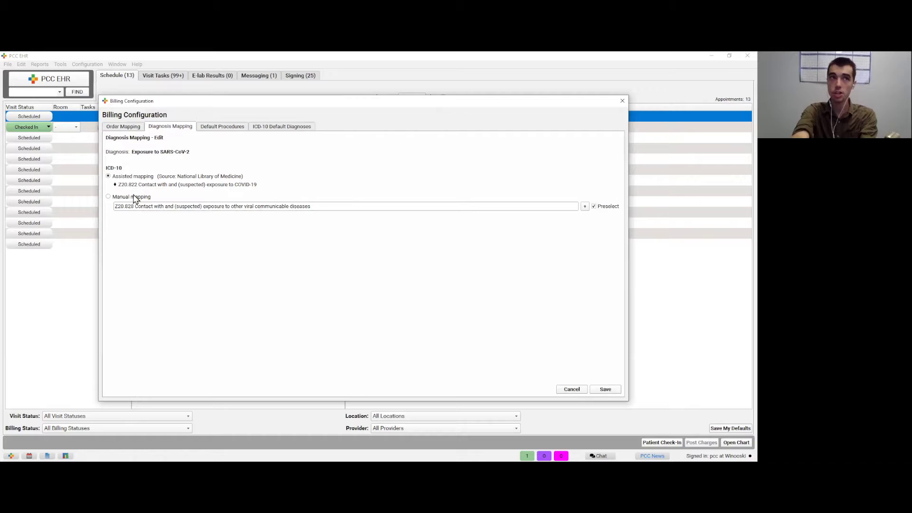
left_click(132, 179)
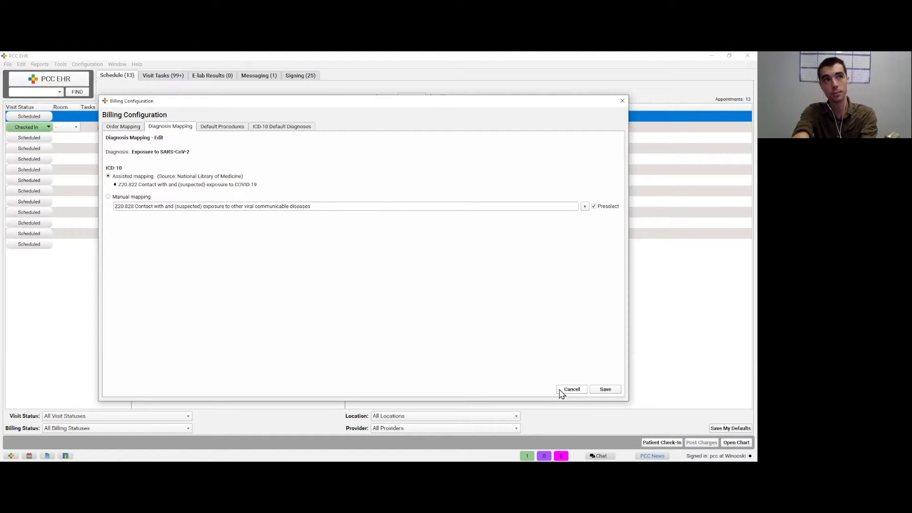
Step: Cancel the mapping edit, filter diagnoses by 'z20.828', and re-inspect Exposure to SARS-CoV-2 without saving
left_click(570, 389)
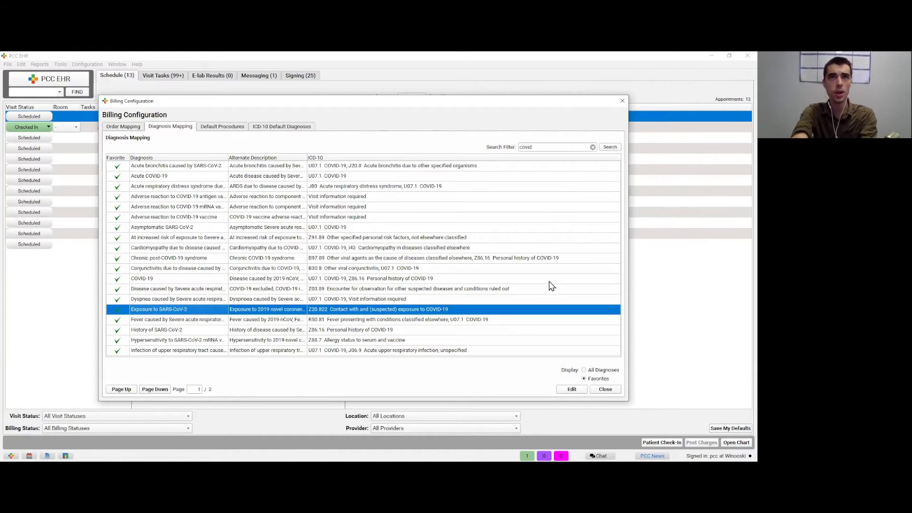
double_click(550, 148)
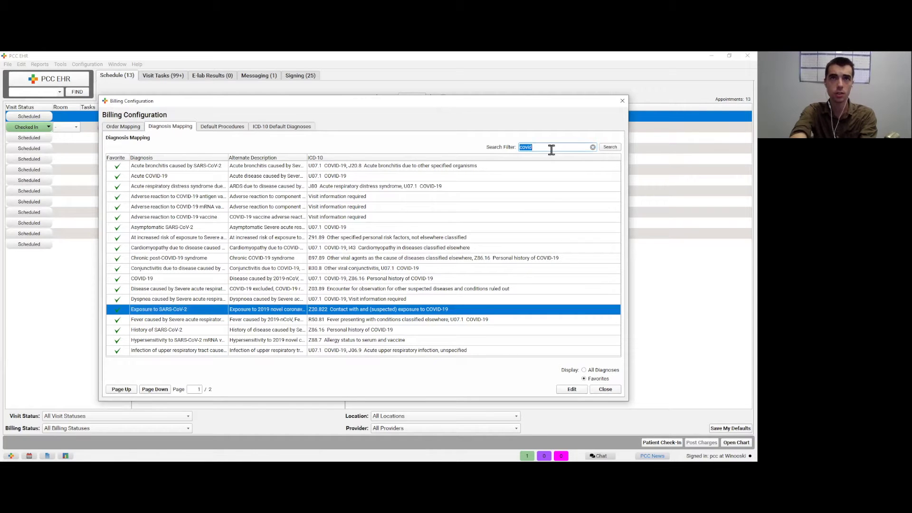
type("z20.828")
key("Return")
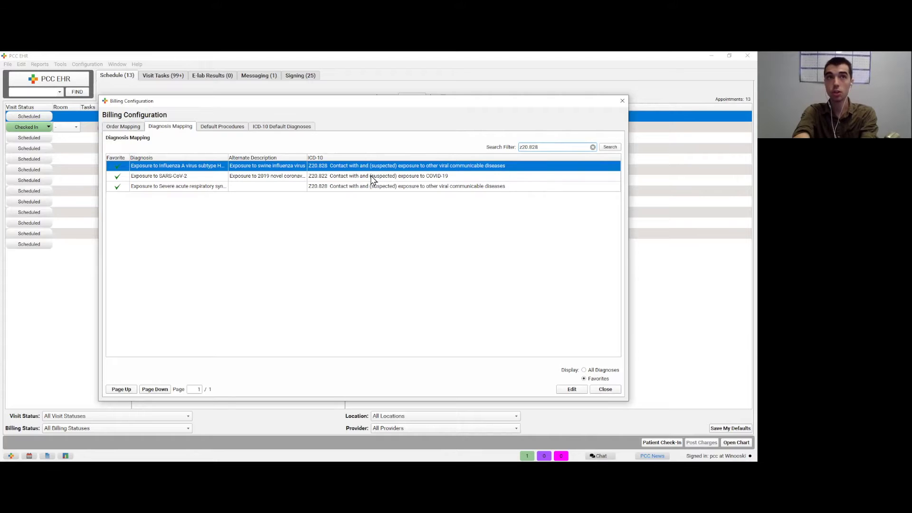
double_click(289, 180)
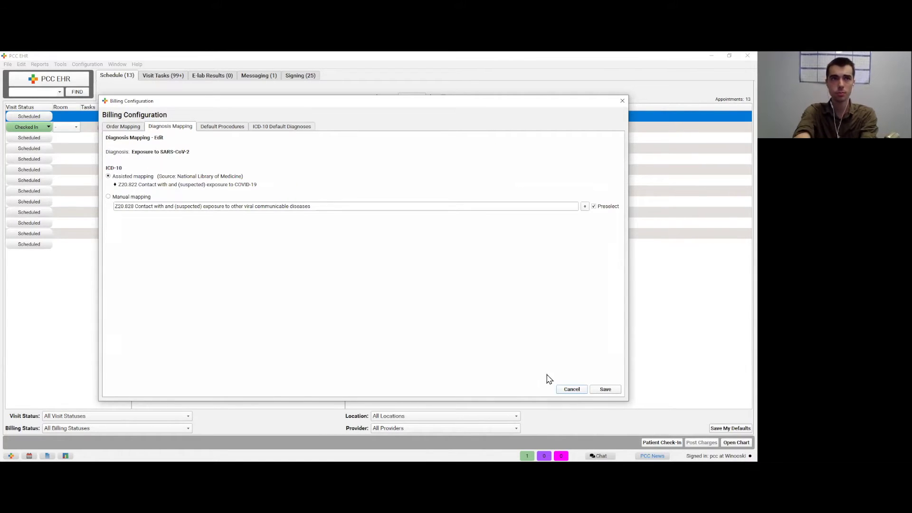
left_click(570, 390)
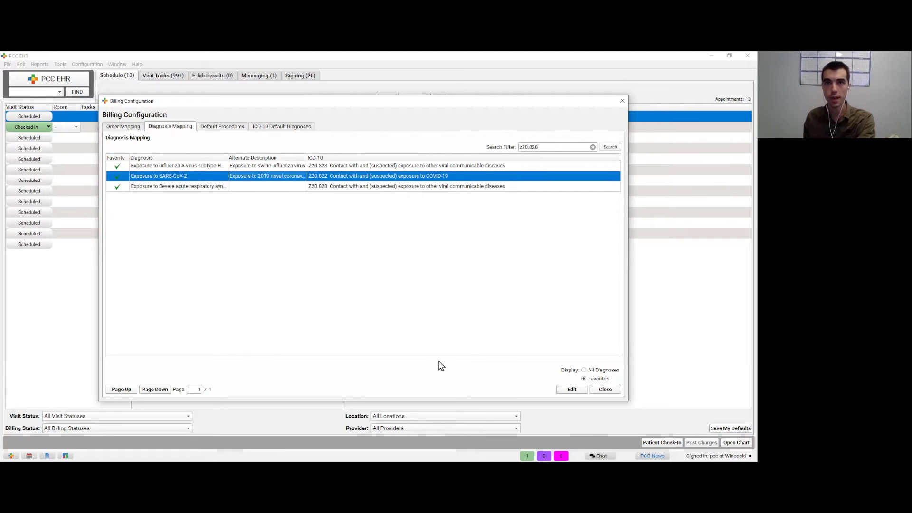
Step: Close Billing Configuration and filter the schedule to New Items and Ready to Post billing status
left_click(606, 390)
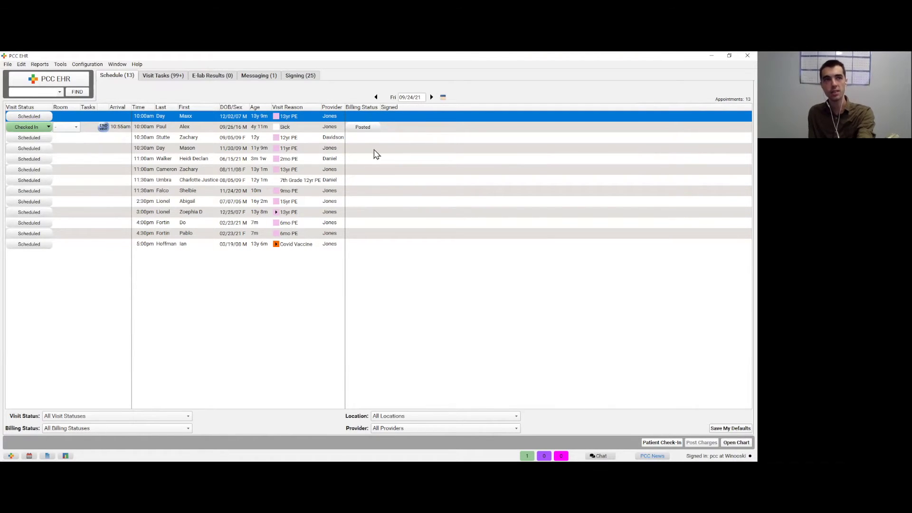
left_click(180, 430)
key("Down")
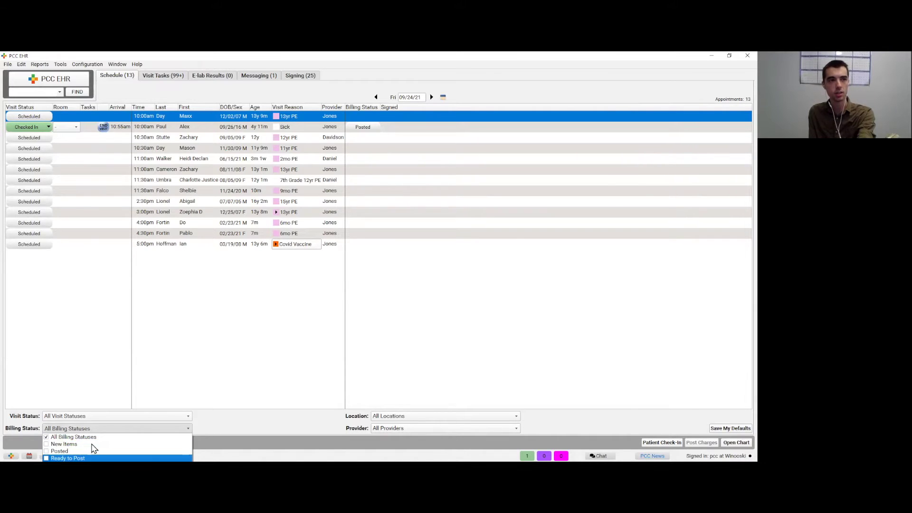
left_click(90, 444)
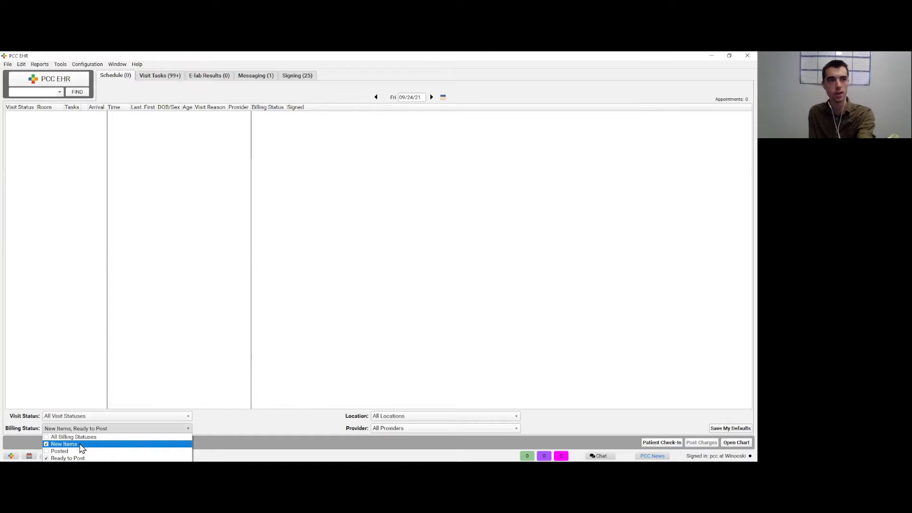
Step: Move the schedule date to Sat 09/18/21
left_click(304, 308)
left_click(376, 96)
left_click(375, 97)
left_click(375, 97)
left_click(376, 97)
left_click(375, 97)
left_click(376, 97)
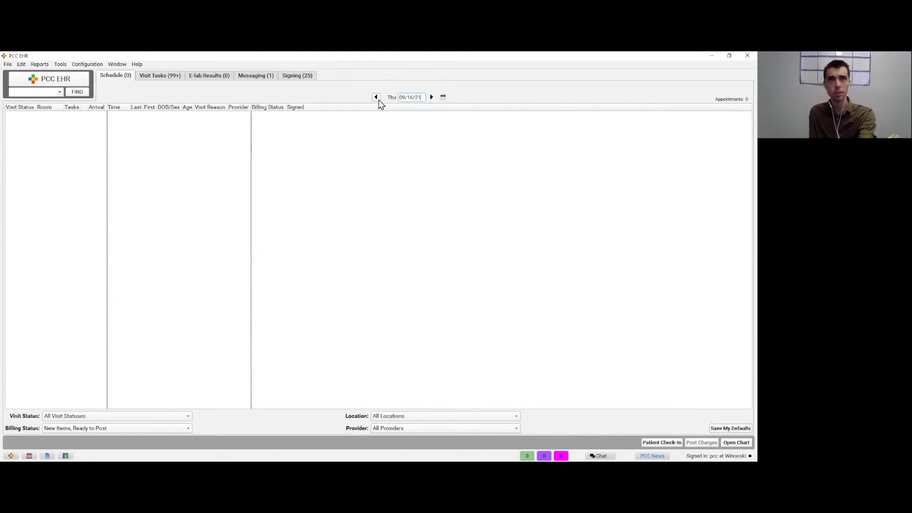
left_click(432, 97)
left_click(432, 97)
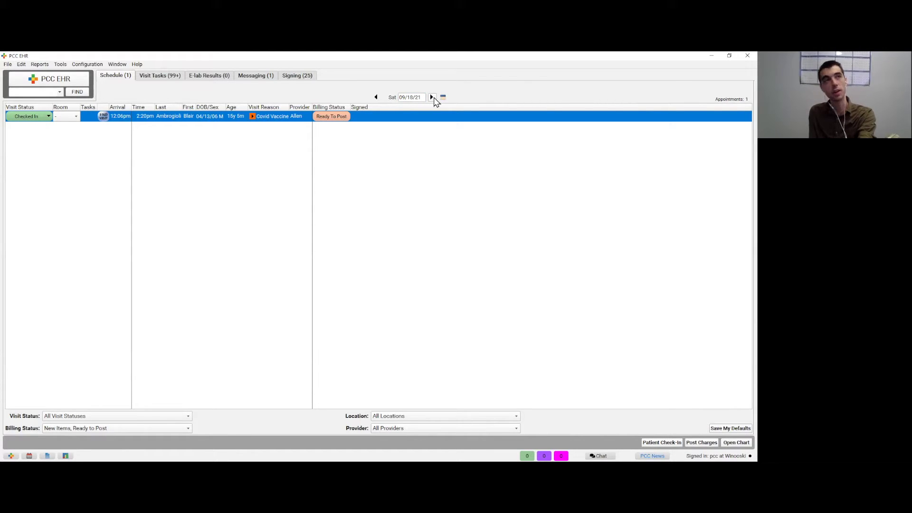
left_click(41, 65)
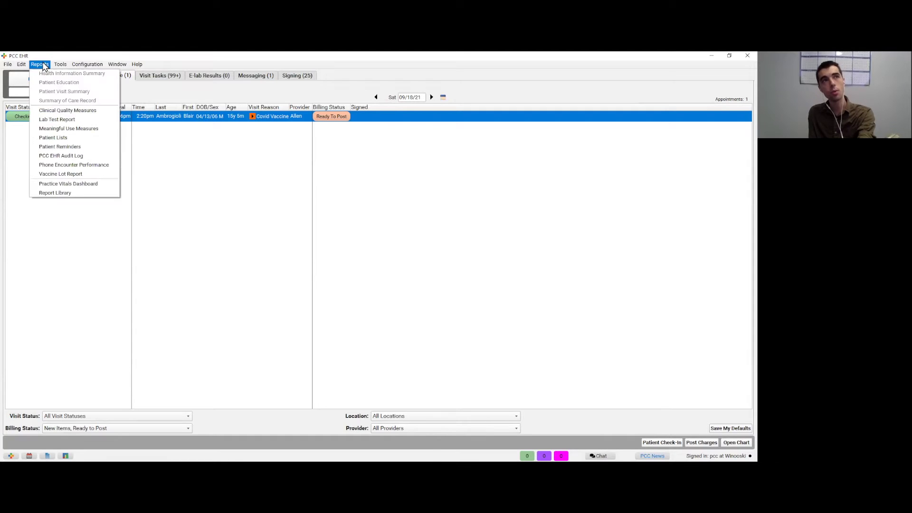
Step: Generate the Encounters by Billing Status report with Ready to Post and New Items selected
left_click(61, 193)
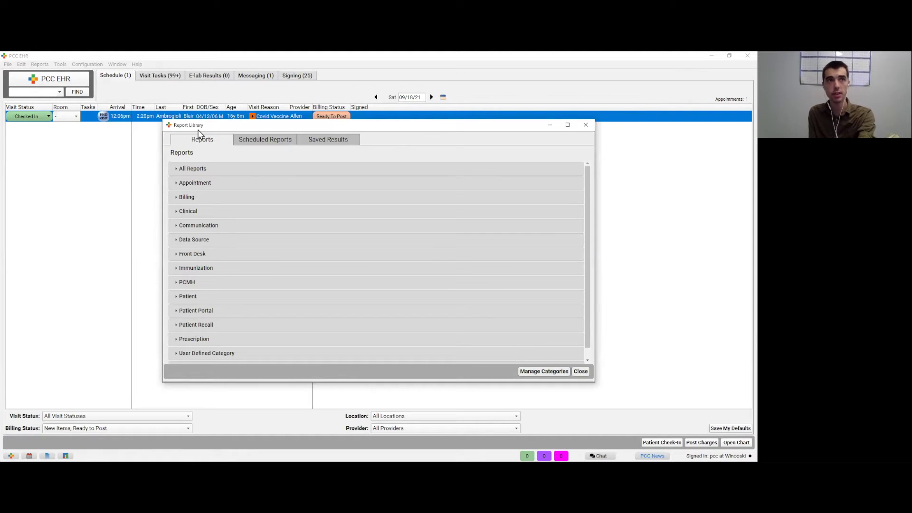
left_click(190, 201)
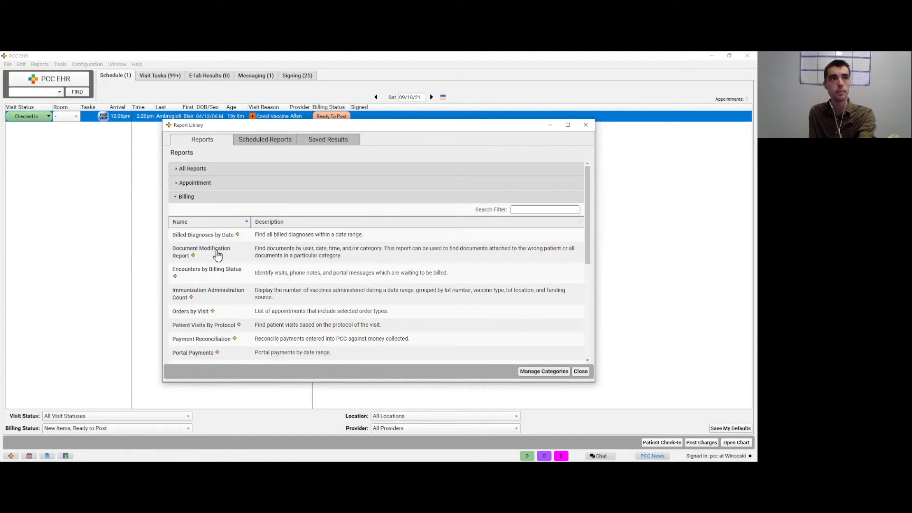
double_click(223, 272)
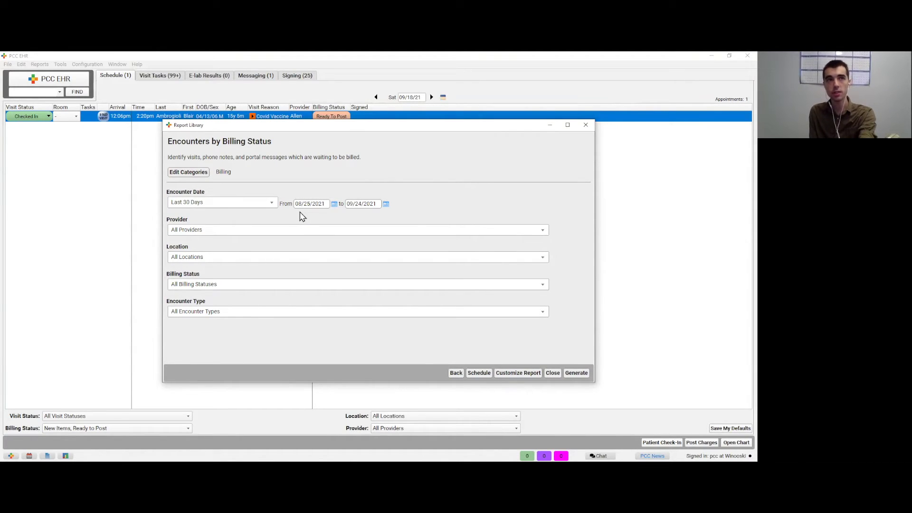
left_click(255, 288)
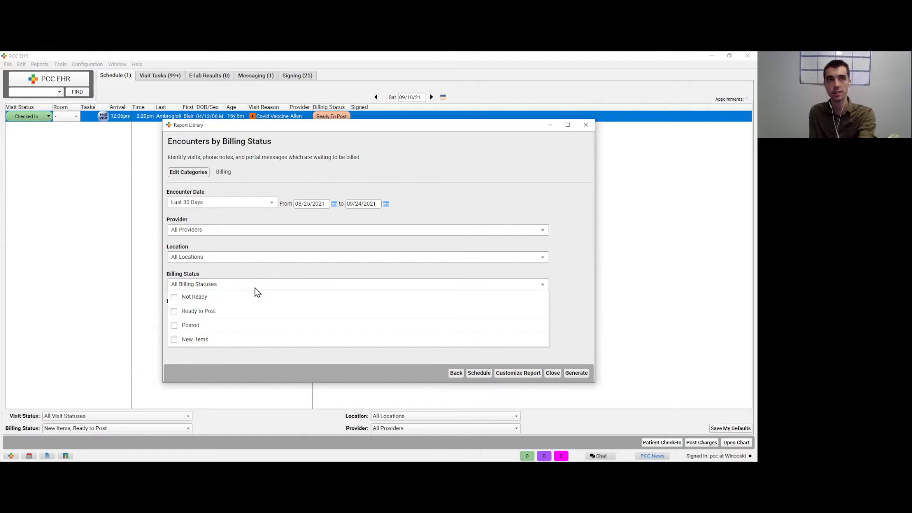
left_click(226, 312)
left_click(215, 340)
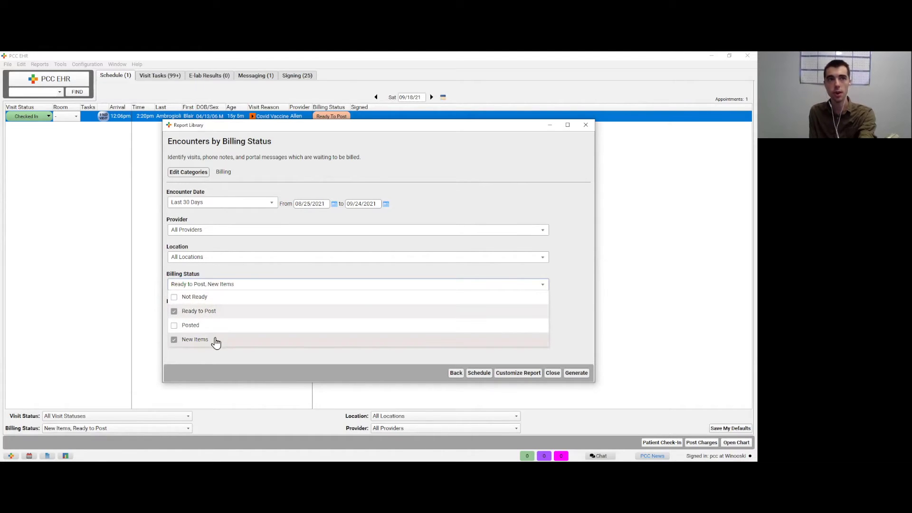
left_click(246, 380)
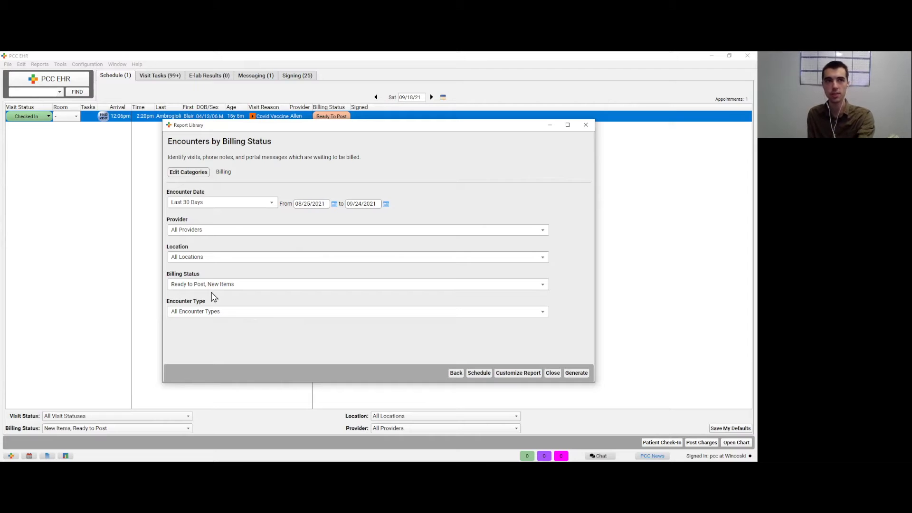
left_click(576, 373)
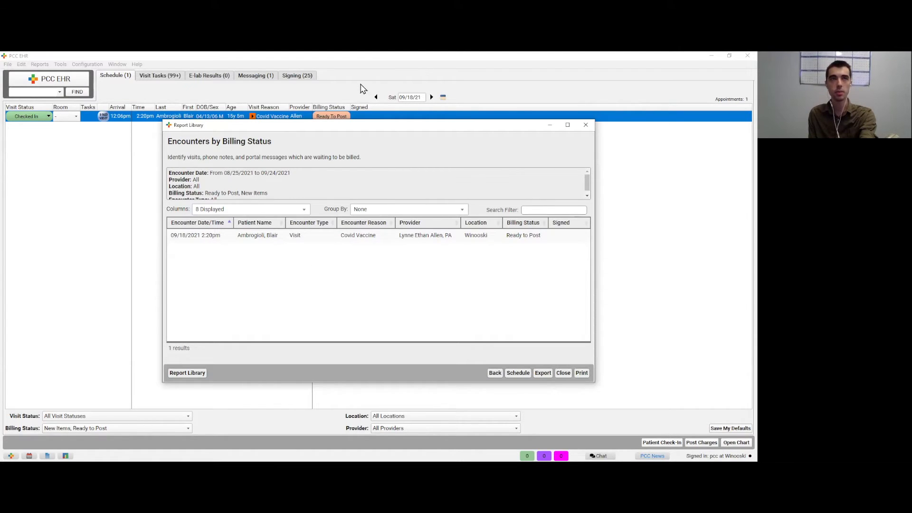
left_click(357, 102)
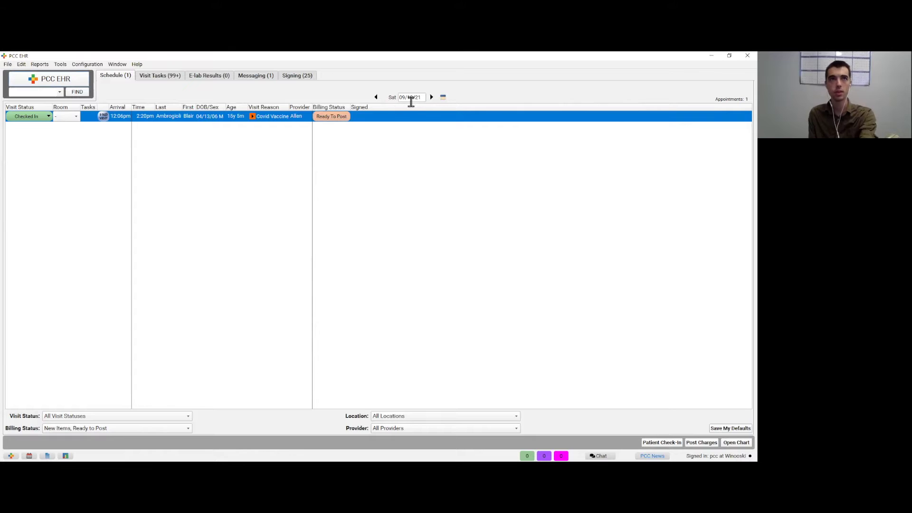
Step: Save and post the 09/18/21 Covid Vaccine visit's 99213 charge of $165
left_click(443, 98)
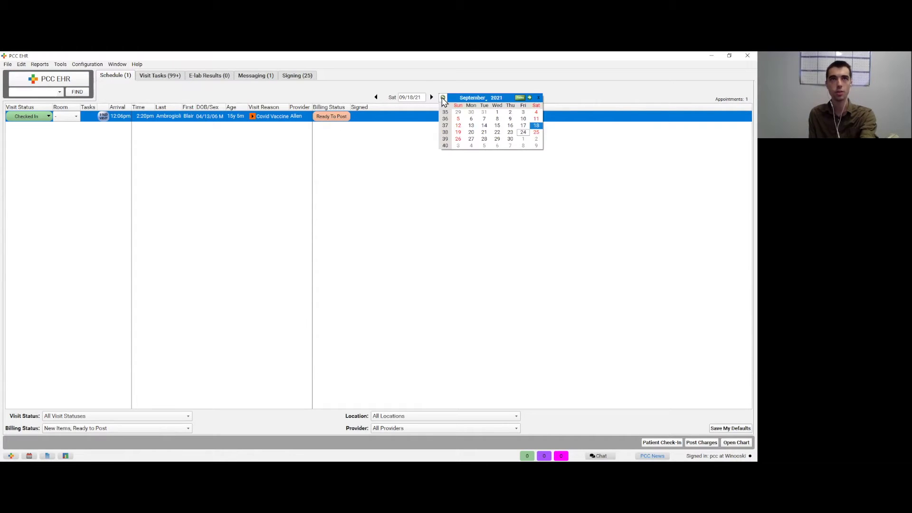
left_click(422, 81)
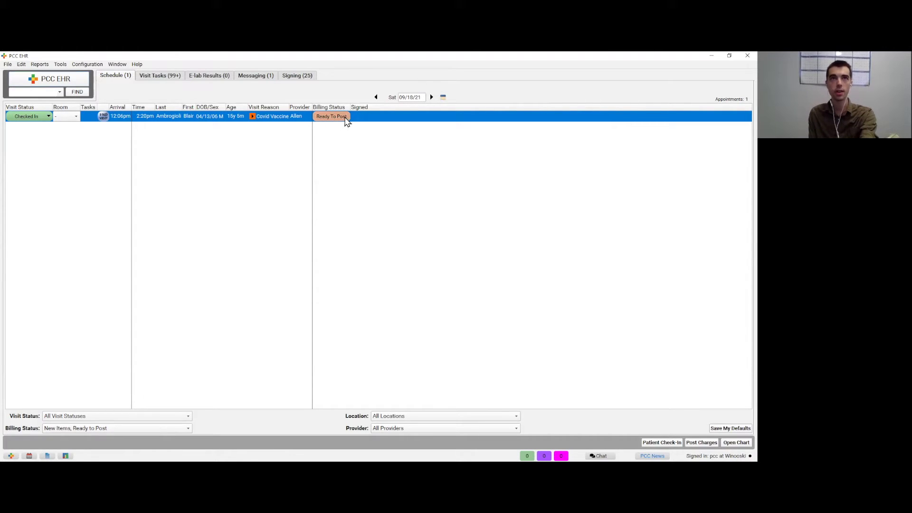
left_click(345, 118)
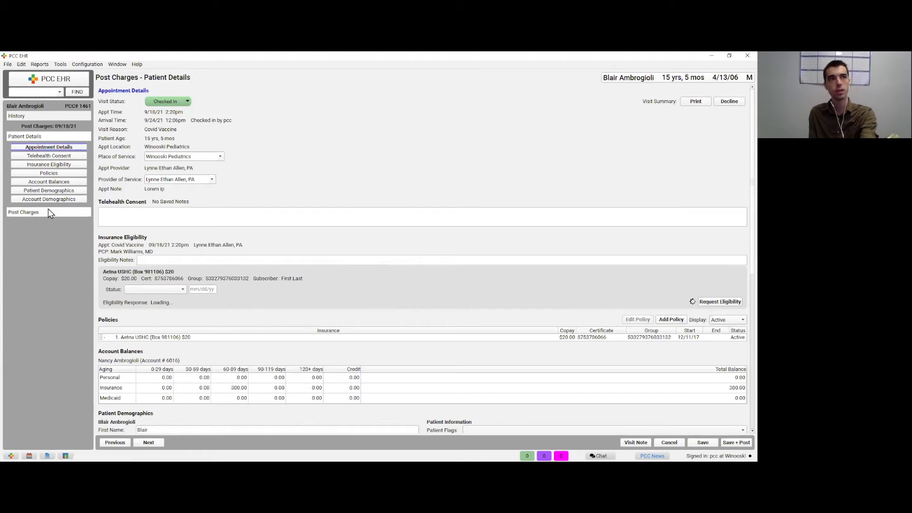
left_click(50, 212)
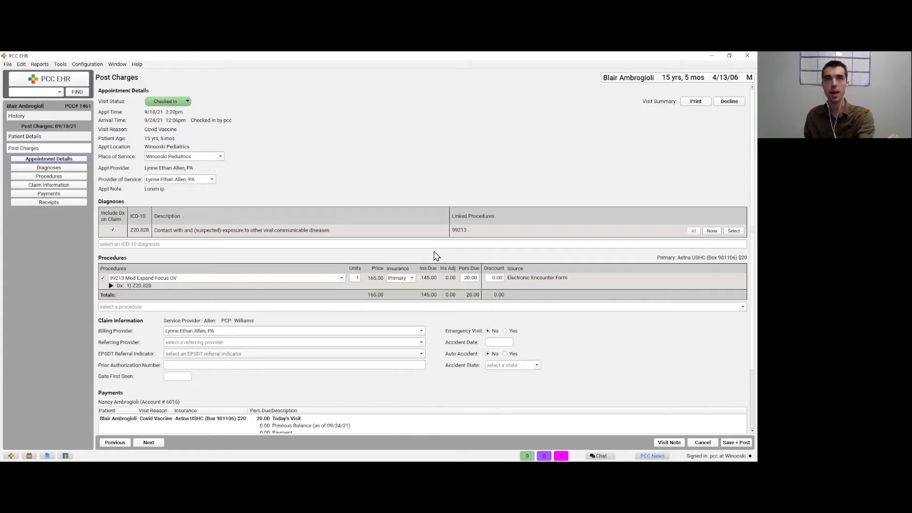
scroll(436, 256, "down", 3)
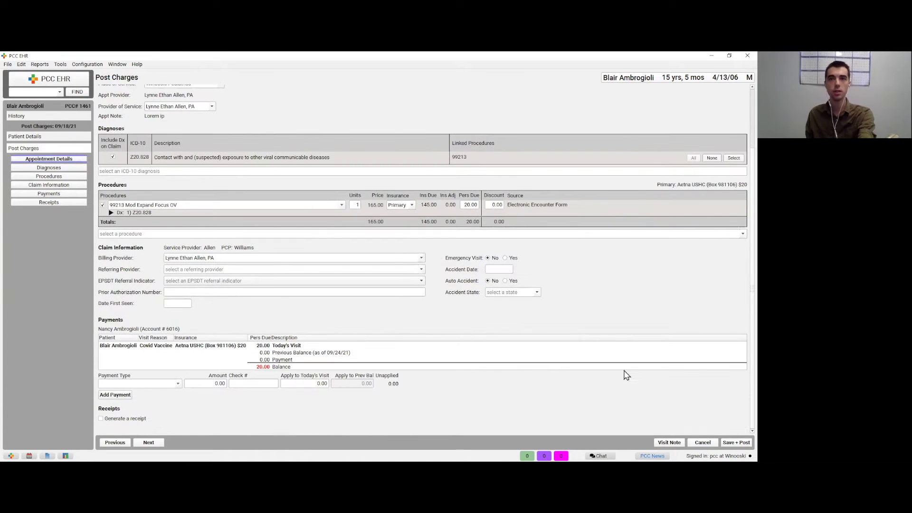
left_click(730, 444)
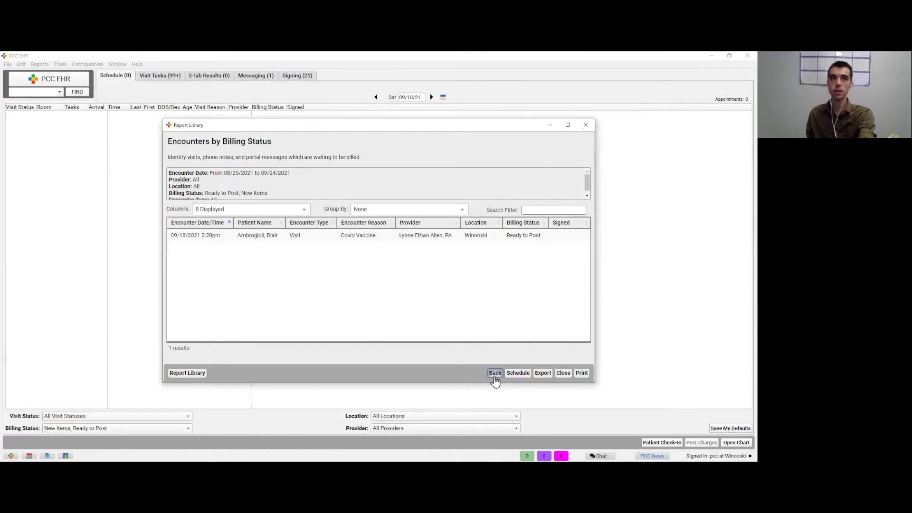
Step: Set the report's billing status to Not Ready only and close the Report Library
left_click(495, 373)
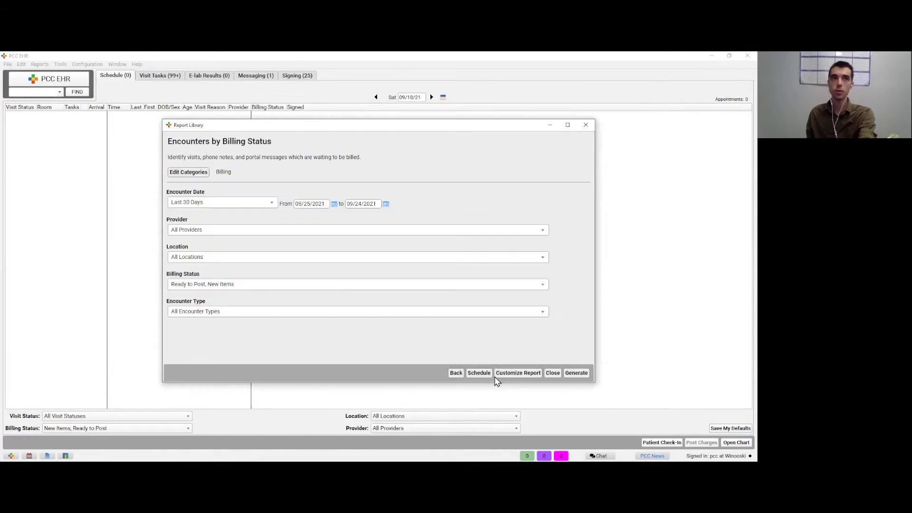
left_click(299, 284)
left_click(225, 313)
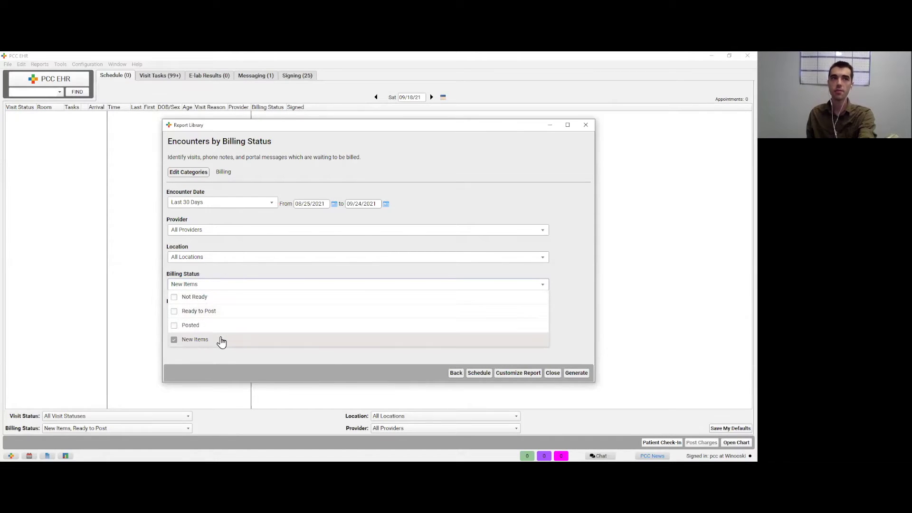
left_click(219, 339)
left_click(207, 298)
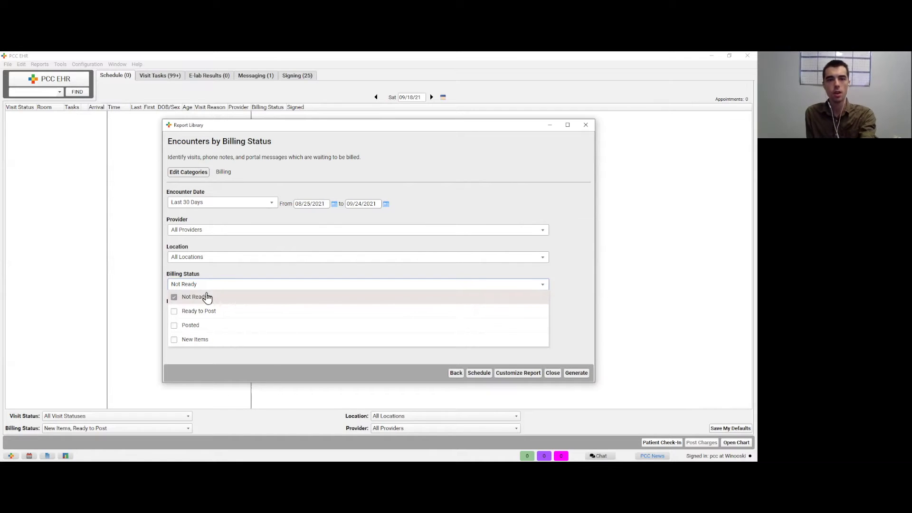
left_click(553, 373)
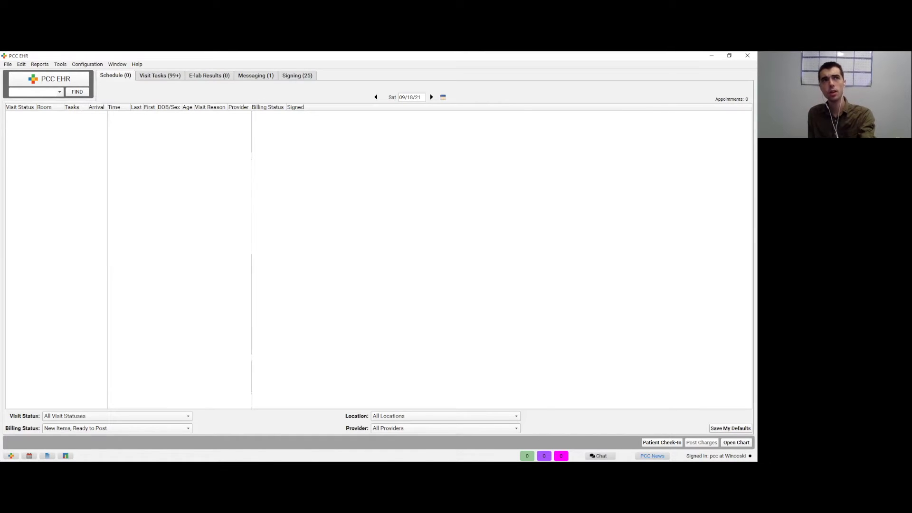
Step: Switch to Practice Management and open Daysheet Postings Check under Billing Functions > Proving Out
key("ctrl+Tab")
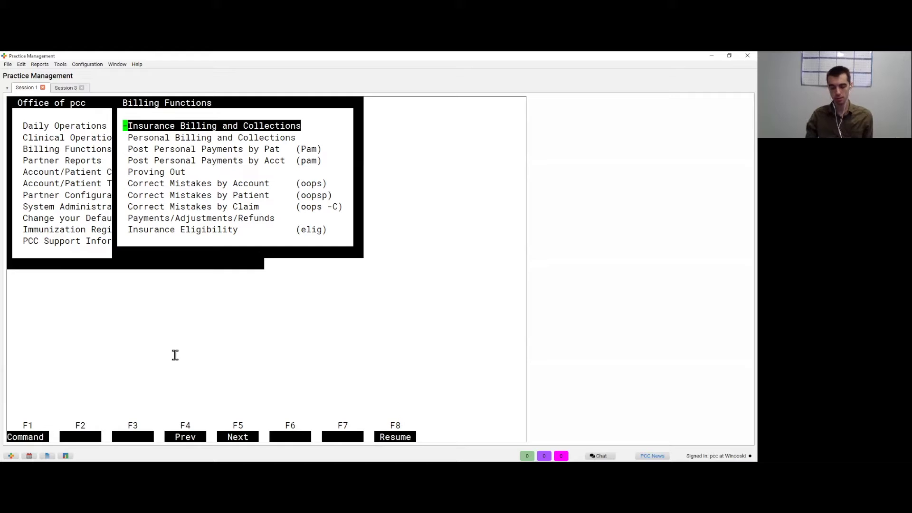
key("Down")
key("Down")
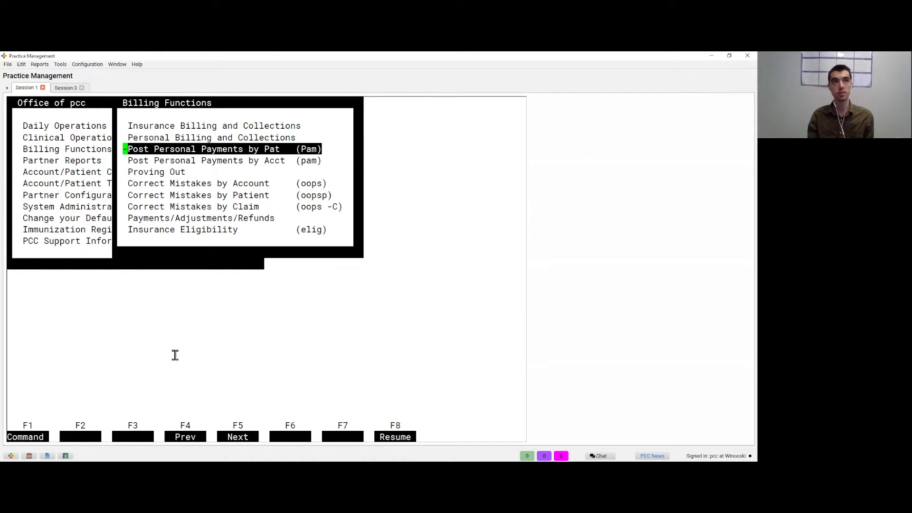
key("Down")
key("Down")
key("Return")
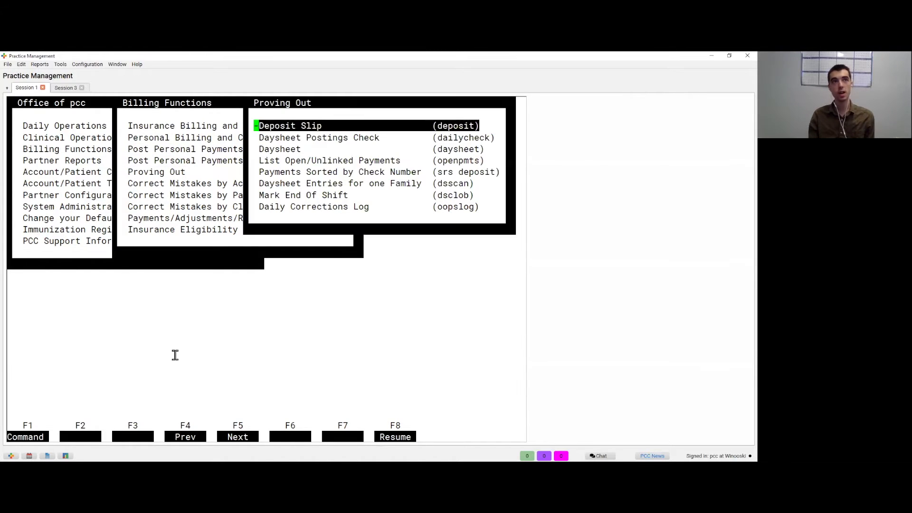
key("Down")
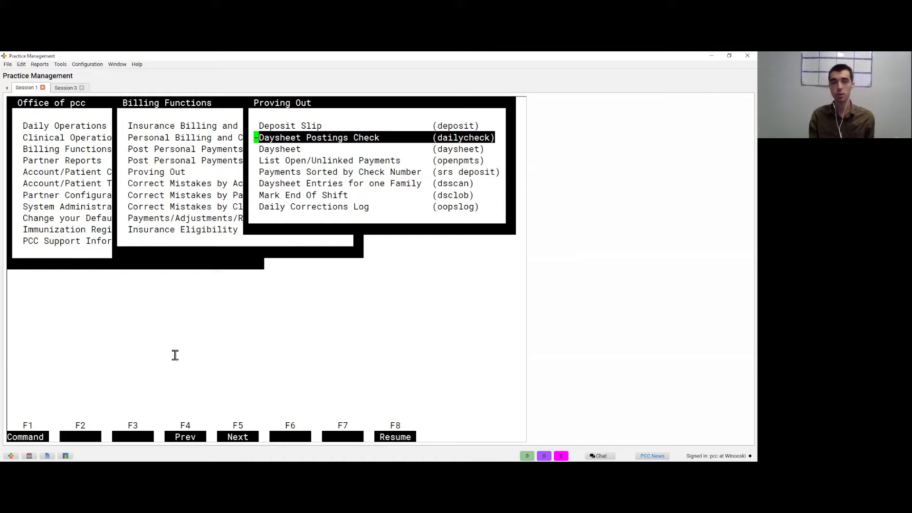
key("Return")
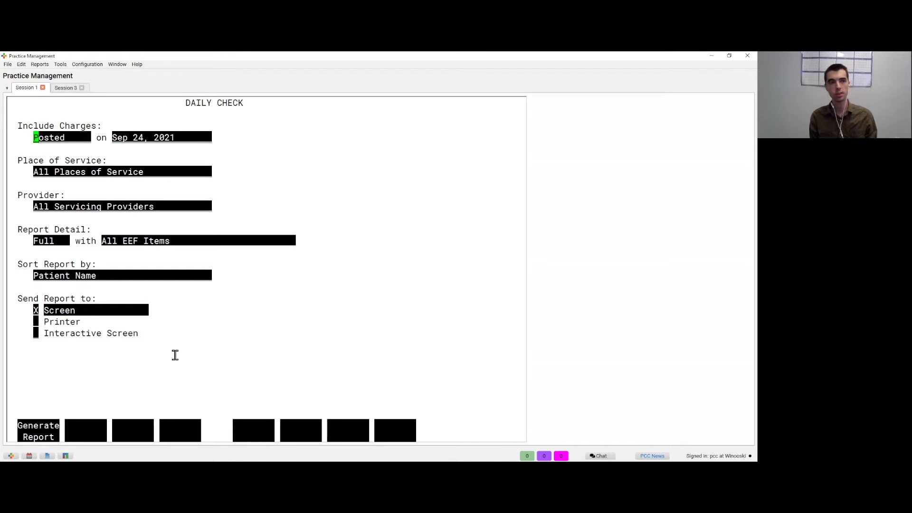
Step: Generate the Daily Check report to screen and review the posted 99213 charge with diagnosis Z20.828
key("F1")
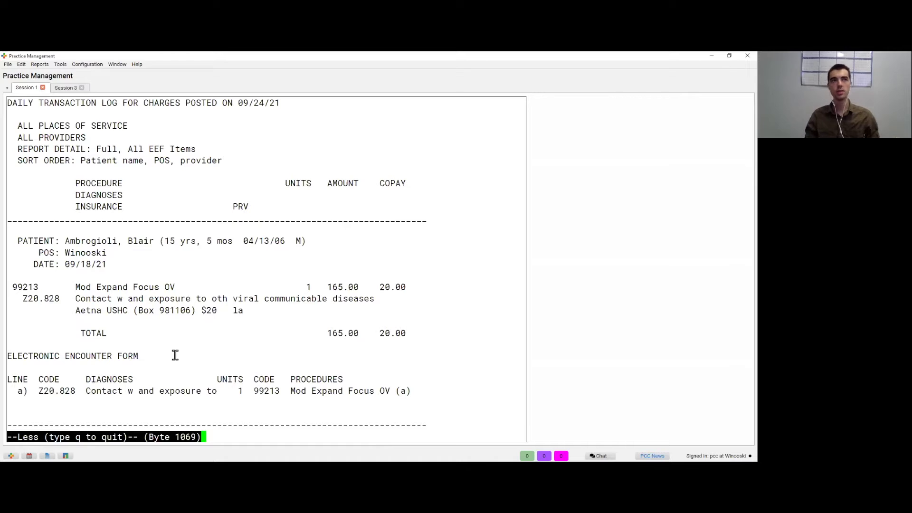
key("Down")
key("Down")
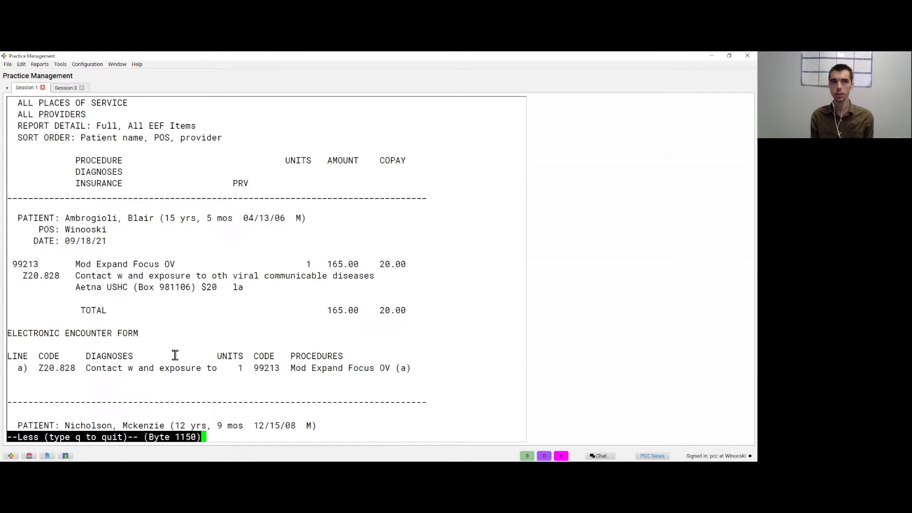
Step: Scroll through the daily transaction log, quit without printing, and exit the Daily Check form
scroll(175, 356, "down", 3)
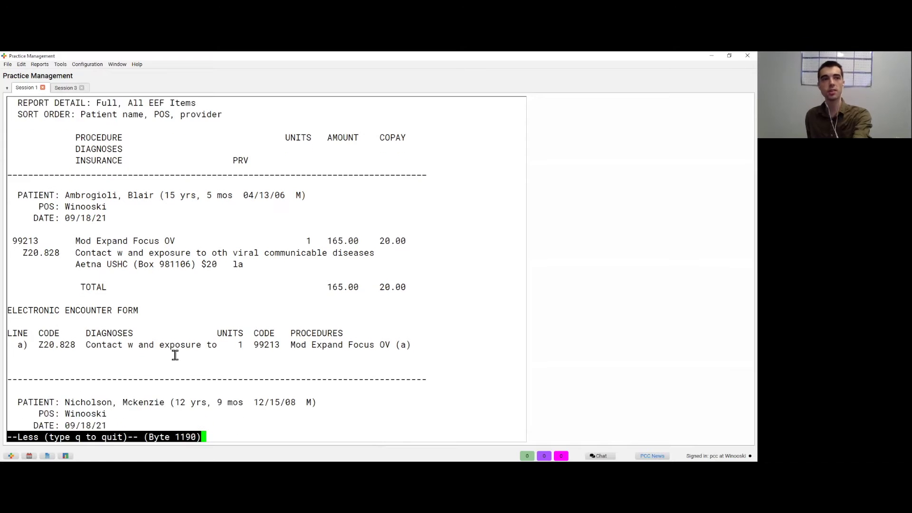
scroll(175, 355, "down", 3)
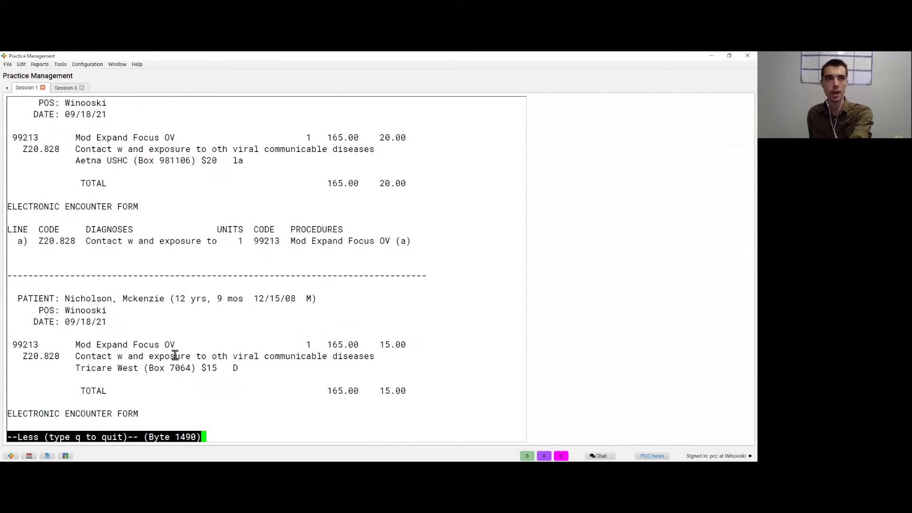
scroll(175, 355, "down", 1)
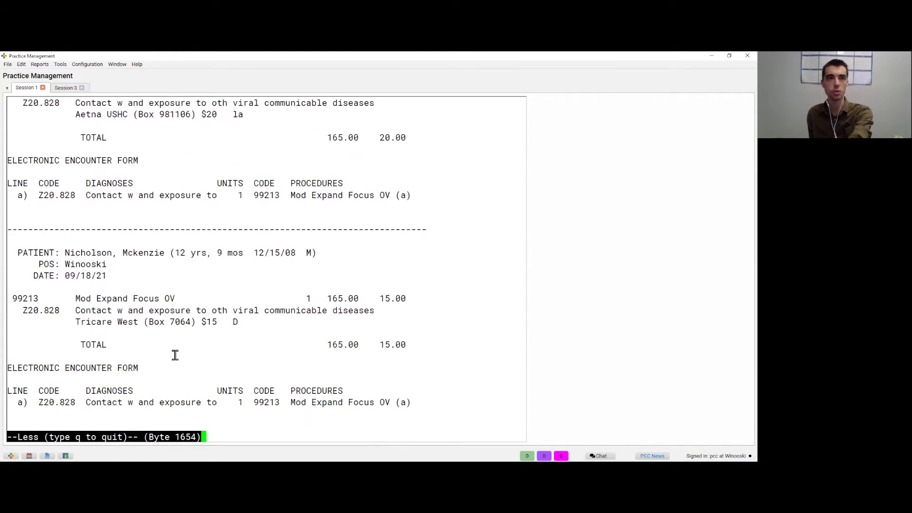
scroll(174, 355, "down", 3)
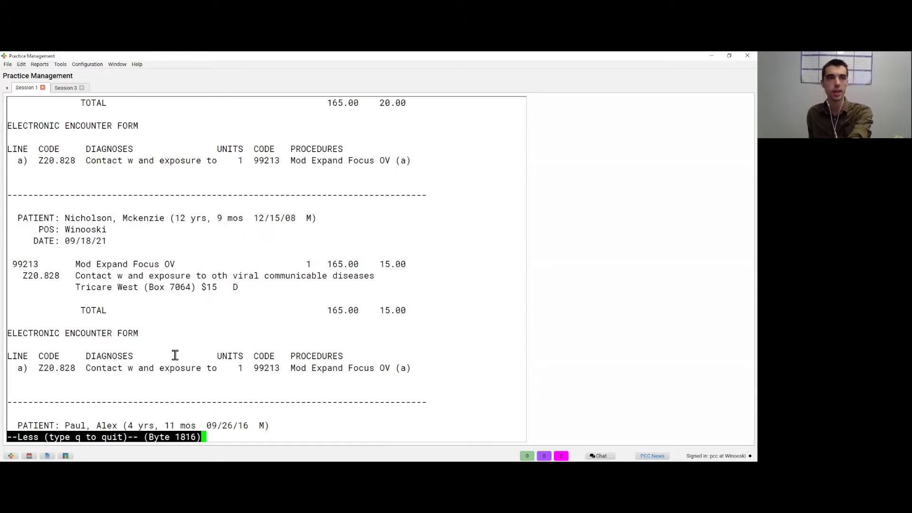
scroll(175, 355, "down", 2)
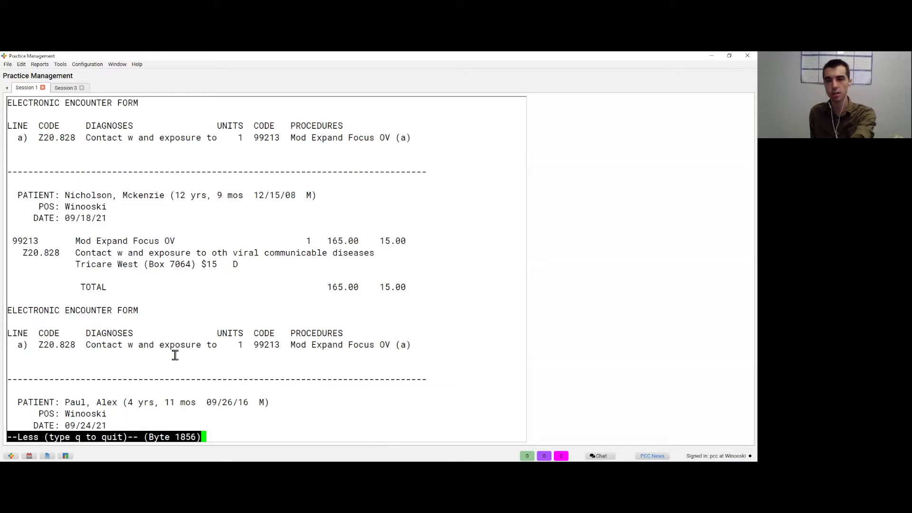
scroll(175, 355, "down", 4)
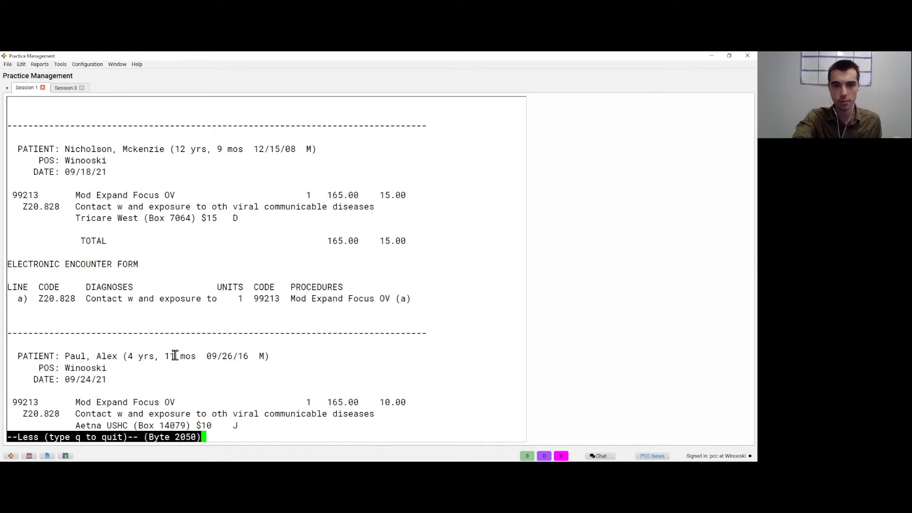
key("q")
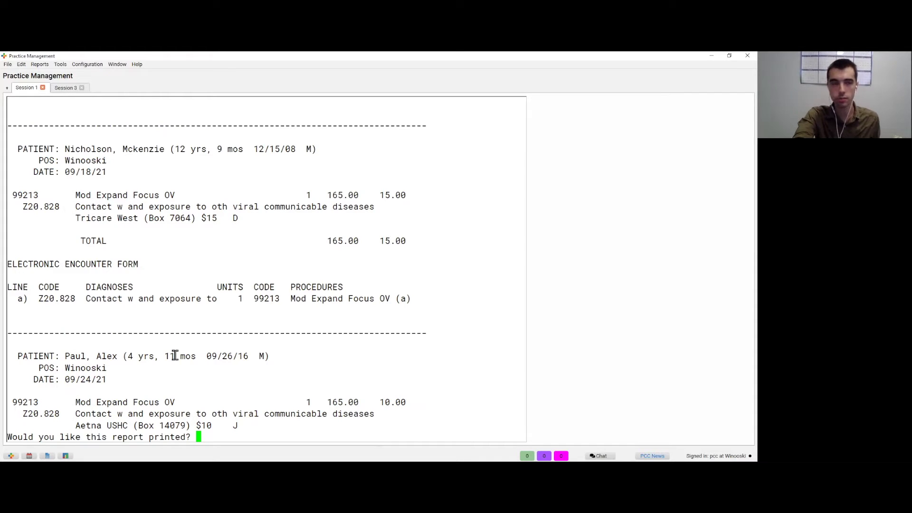
key("Return")
key("Escape")
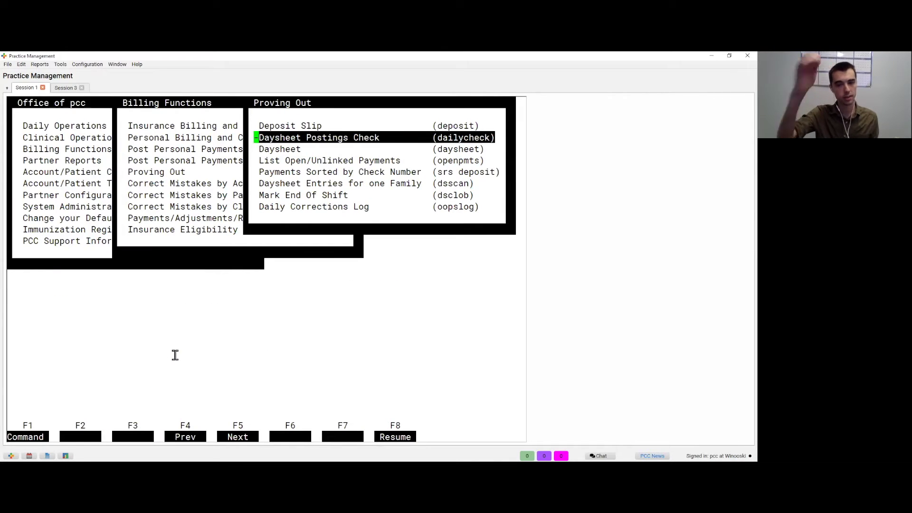
Step: Run Prepare/Submit Electronic Claims from Insurance Billing and Collections, reaching the invalid-NPI error claim
key("Escape")
key("Up")
key("Up")
key("Up")
key("Up")
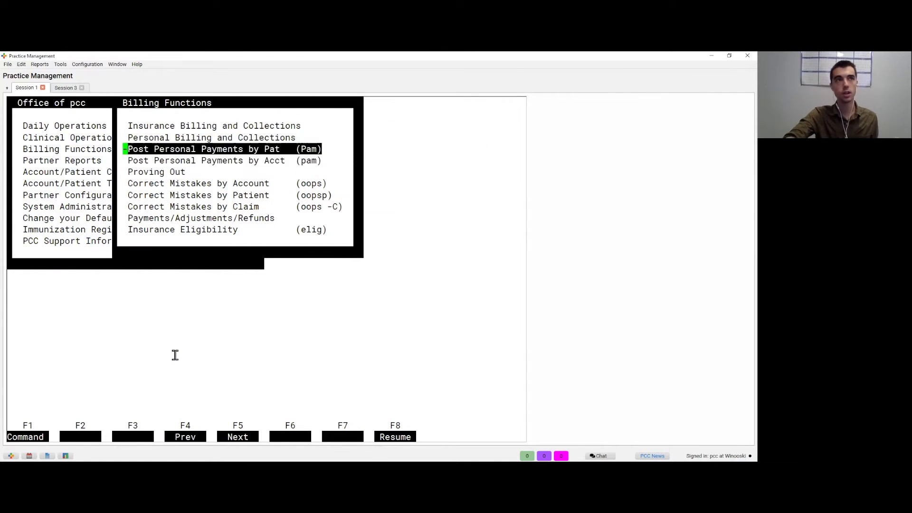
key("Return")
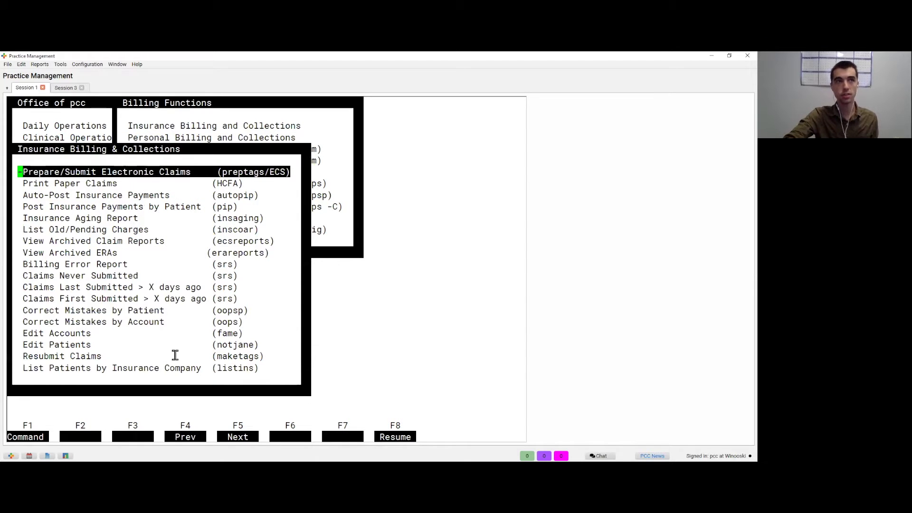
key("Return")
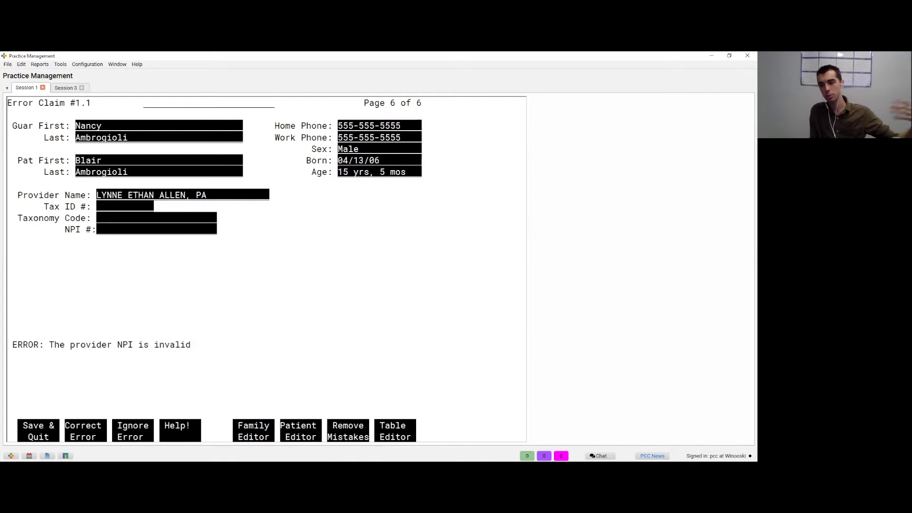
Step: Skip past the invalid-NPI error claim, decline another Bad Claim Report copy, and finish the batch
key("F1")
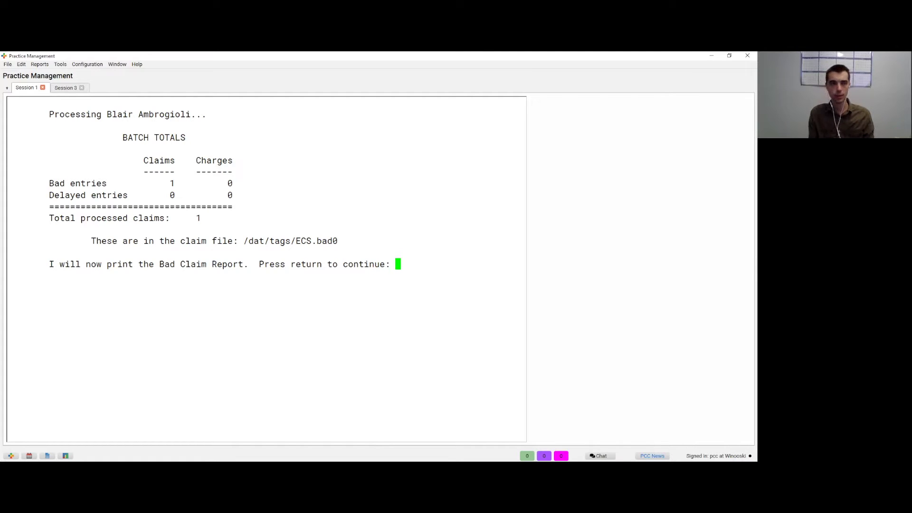
key("Return")
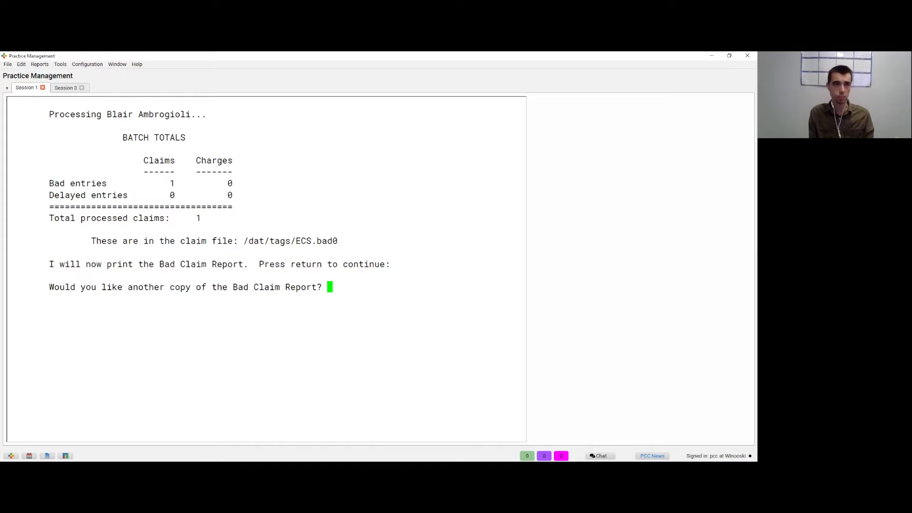
type("No")
key("Return")
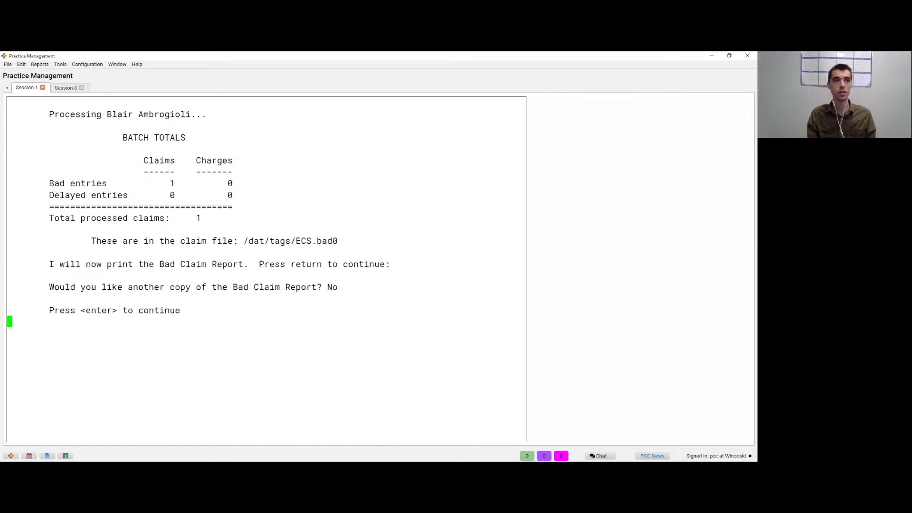
key("Return")
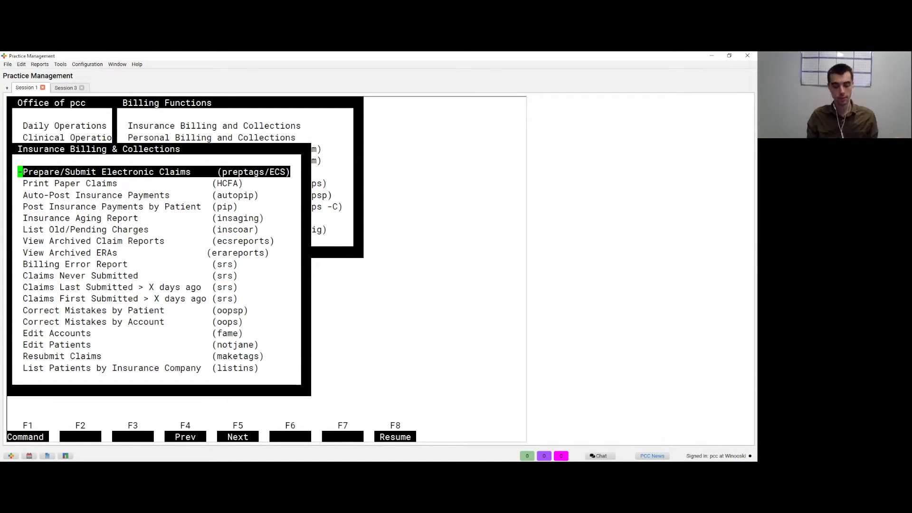
Step: Open Correct Mistakes by Patient from the Billing Functions menu
key("F4")
key("Down")
key("Down")
key("Down")
key("Down")
key("Down")
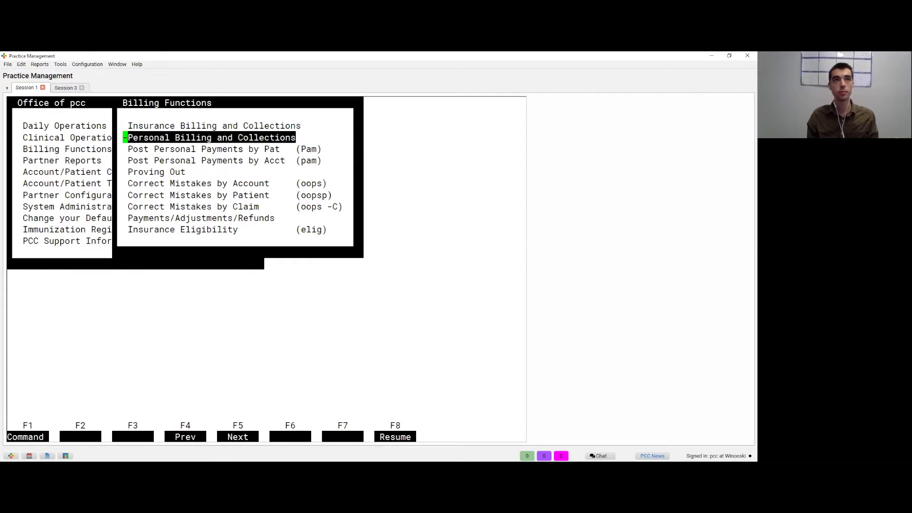
key("Down")
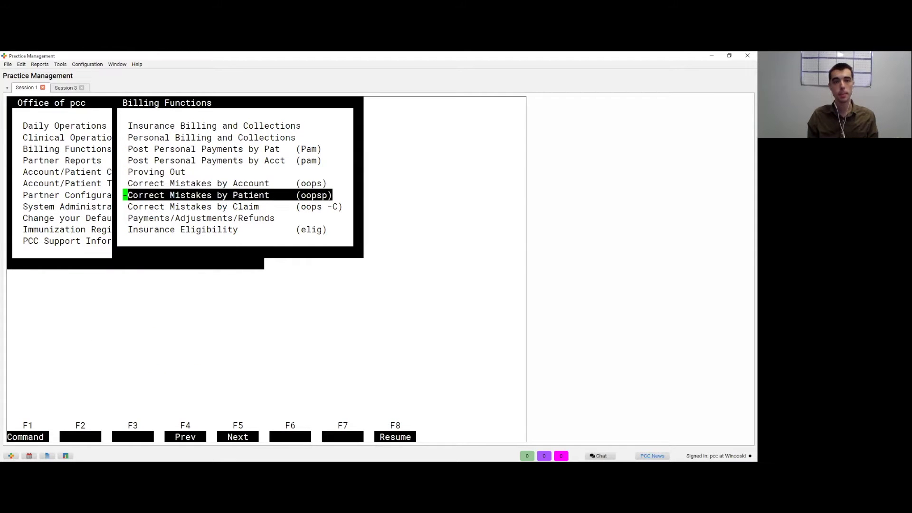
key("Return")
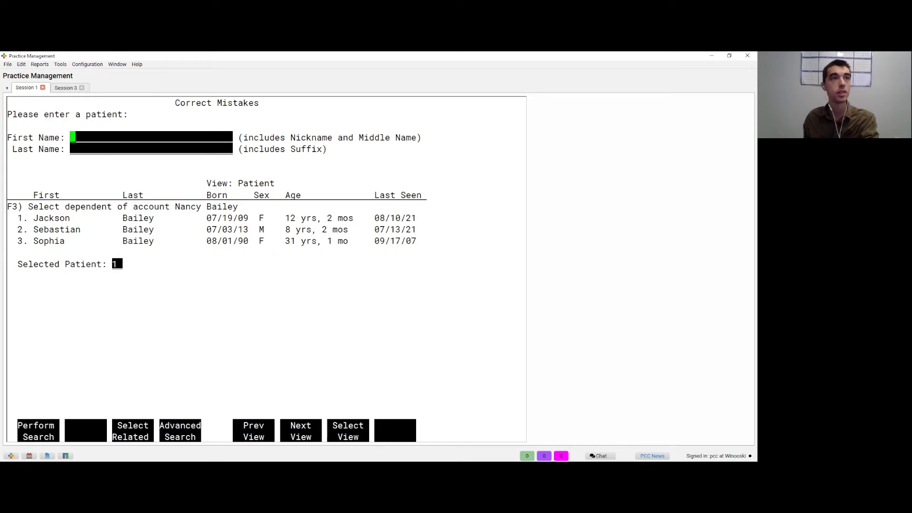
Step: Show the EHR schedule with appointments of all billing statuses
left_click(10, 455)
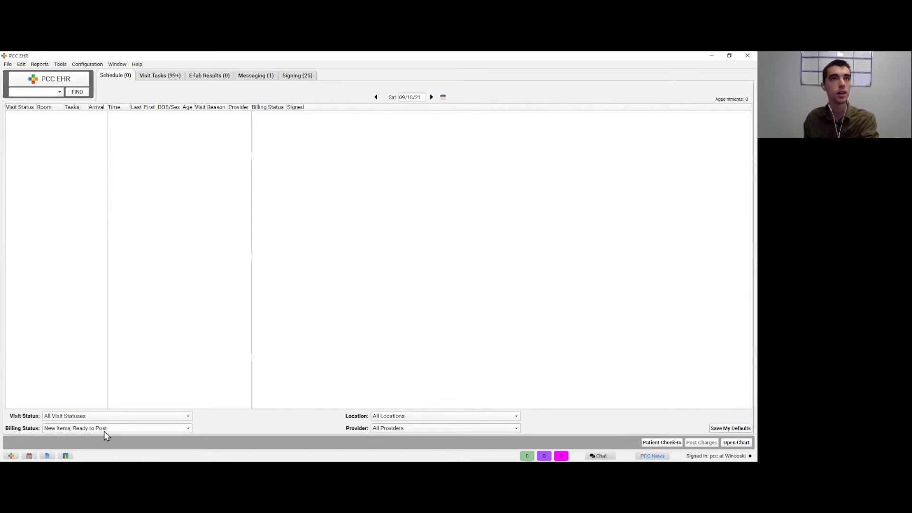
left_click(92, 428)
left_click(74, 436)
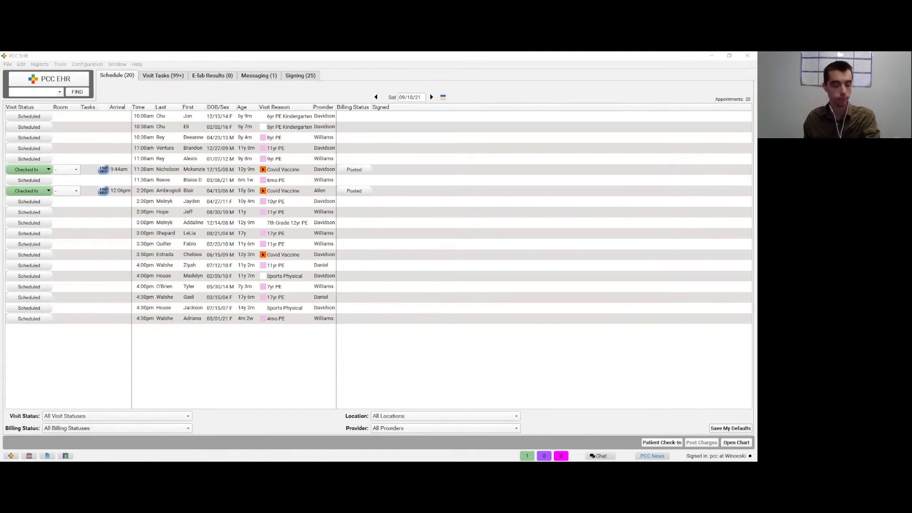
Step: Search Correct Mistakes for the patient by first and last name
key("alt+Tab")
type("Blair")
key("Tab")
type("am")
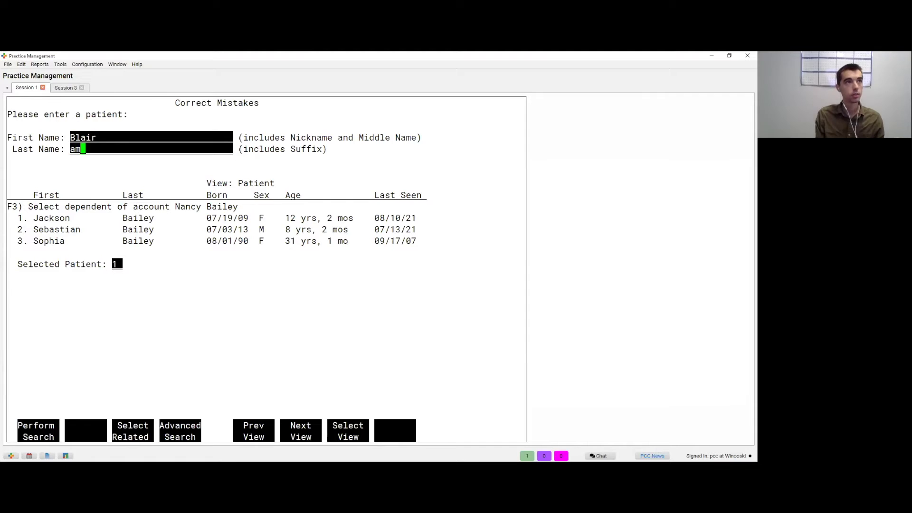
key("Return")
key("Return")
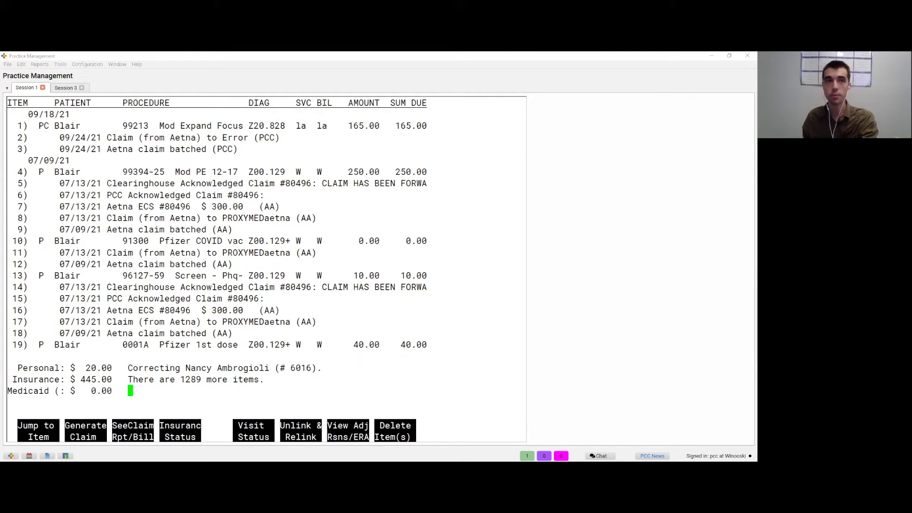
Step: Choose claims to reprint or resubmit by date, entering 09/18/21
left_click(185, 400)
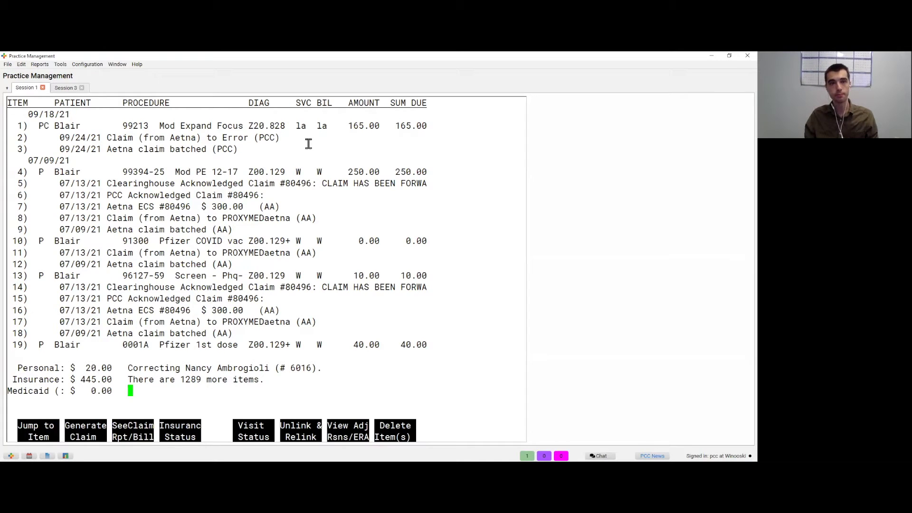
key("F2")
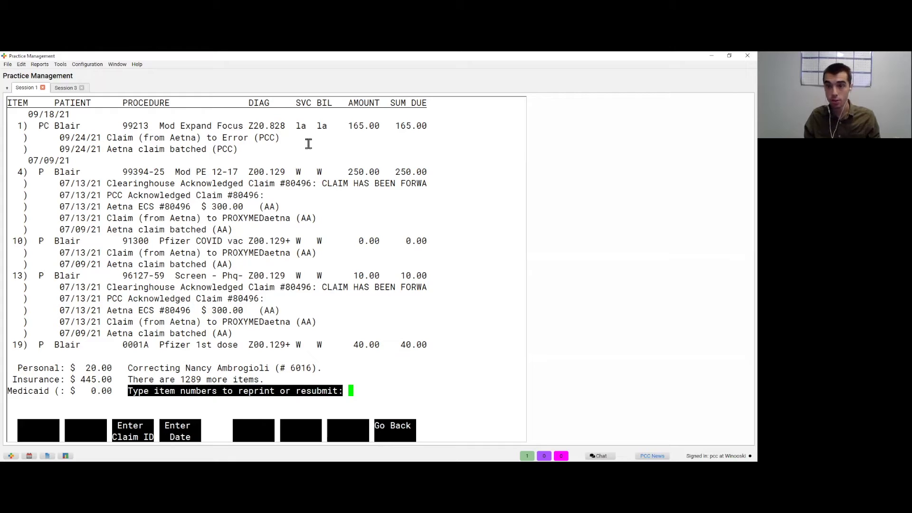
key("F4")
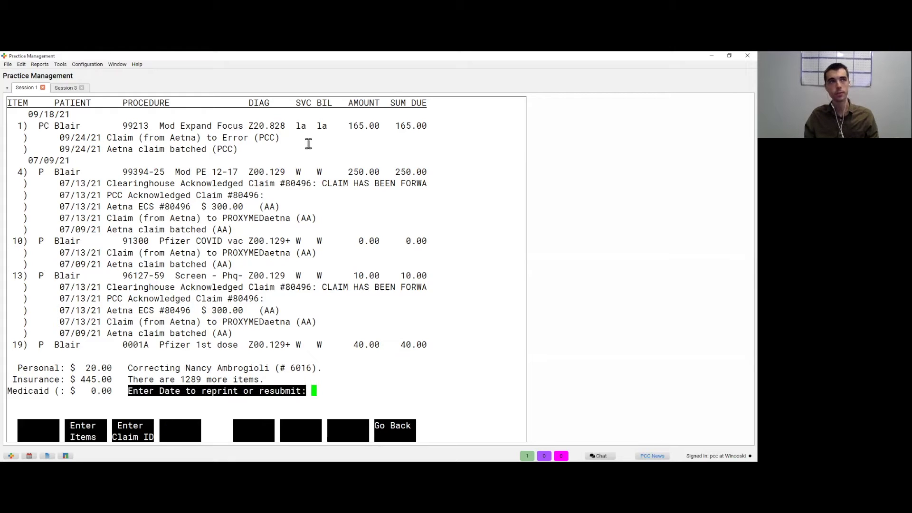
type("09")
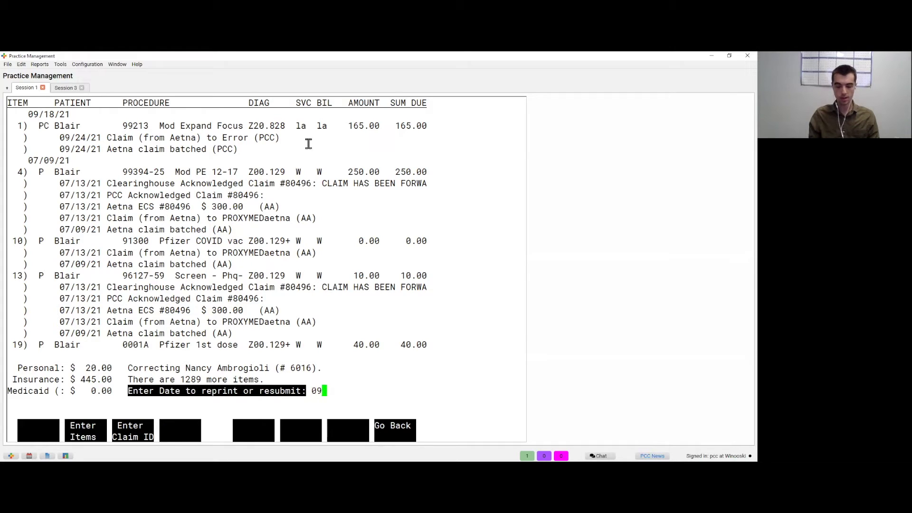
type("/18/21")
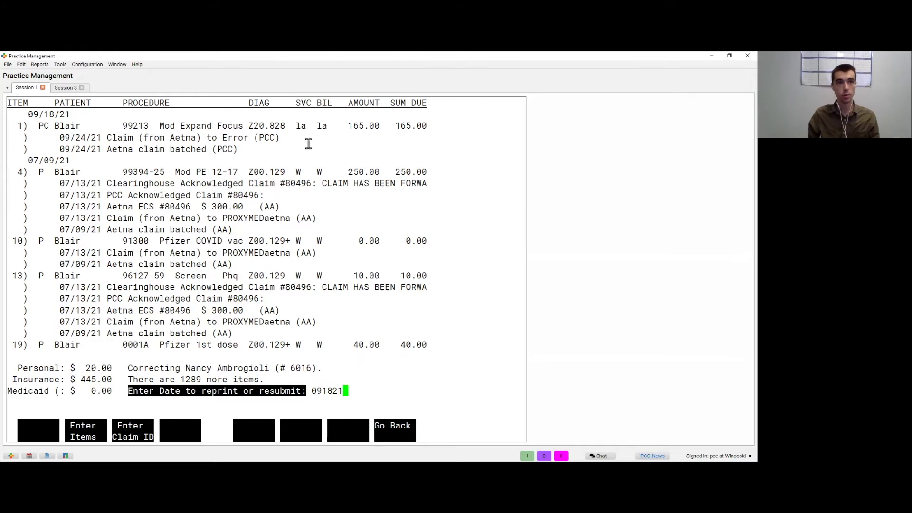
key("Return")
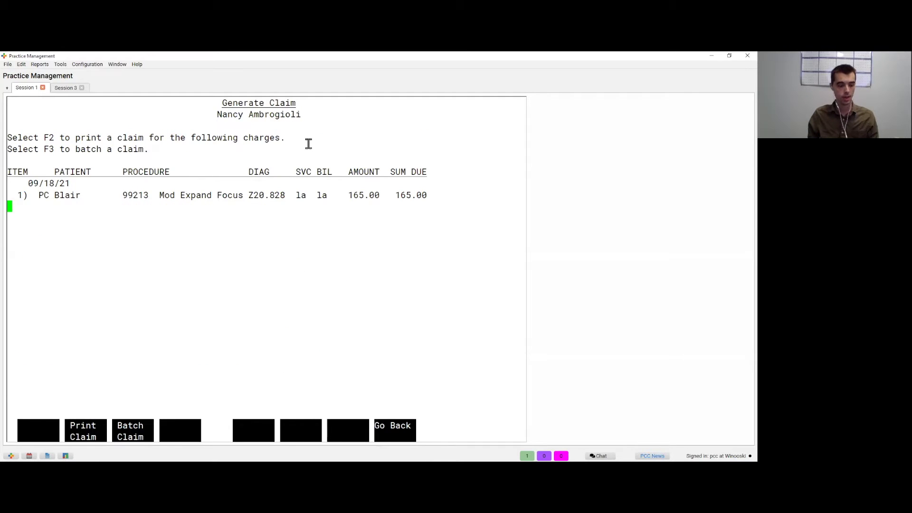
Step: Batch the 09/18/21 claim, then open the Billing Error Report under Insurance Billing and Collections
key("F3")
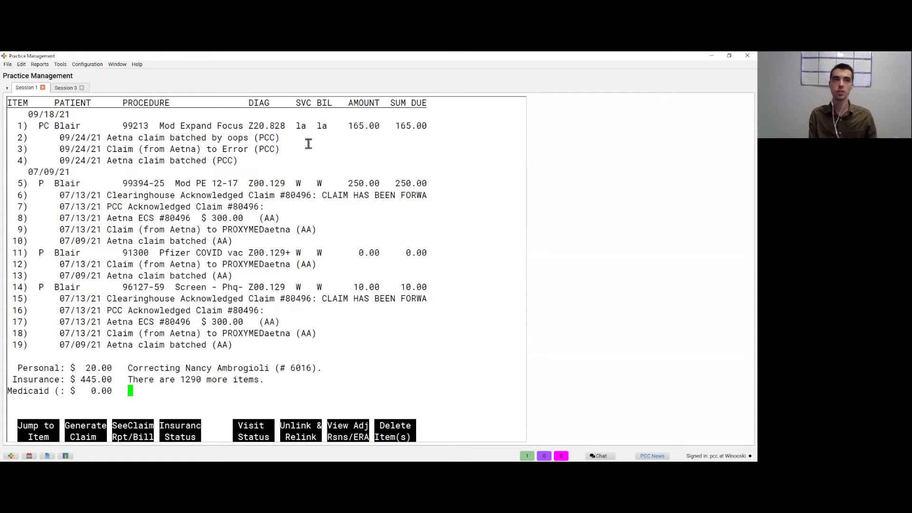
key("F12")
key("F12")
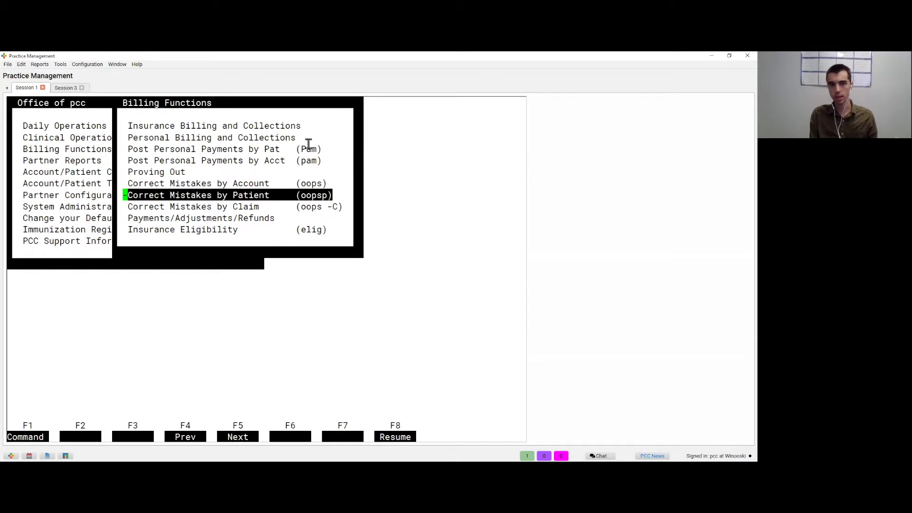
key("Up")
key("Up")
key("Up")
key("Up")
key("Up")
key("Up")
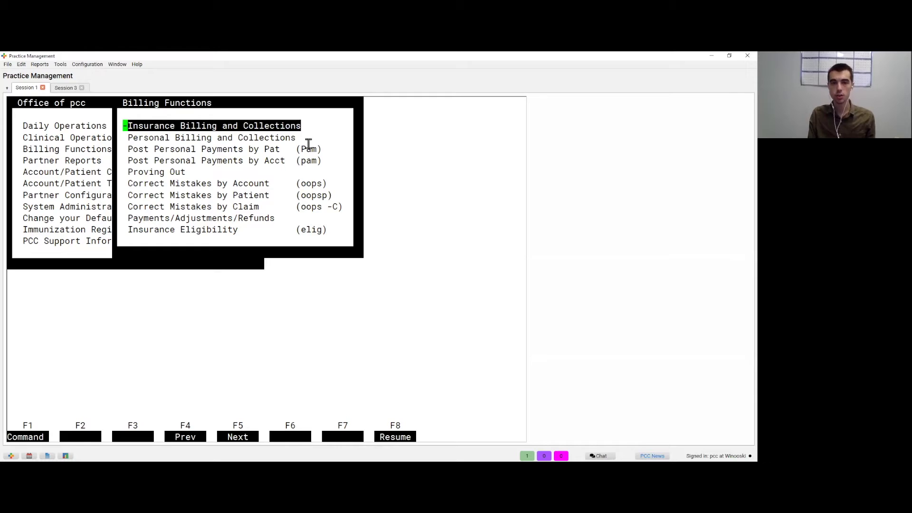
key("Return")
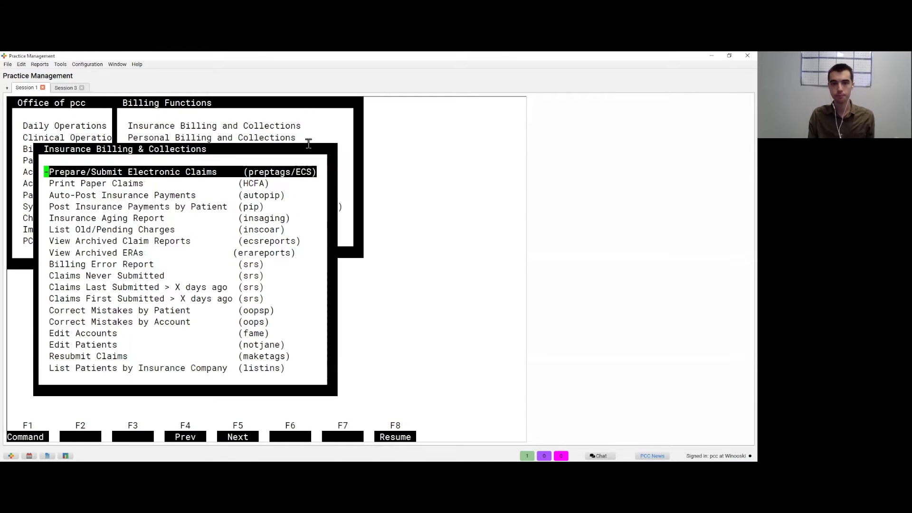
key("Down")
key("Down")
key("Down")
key("Down")
key("Down")
key("Down")
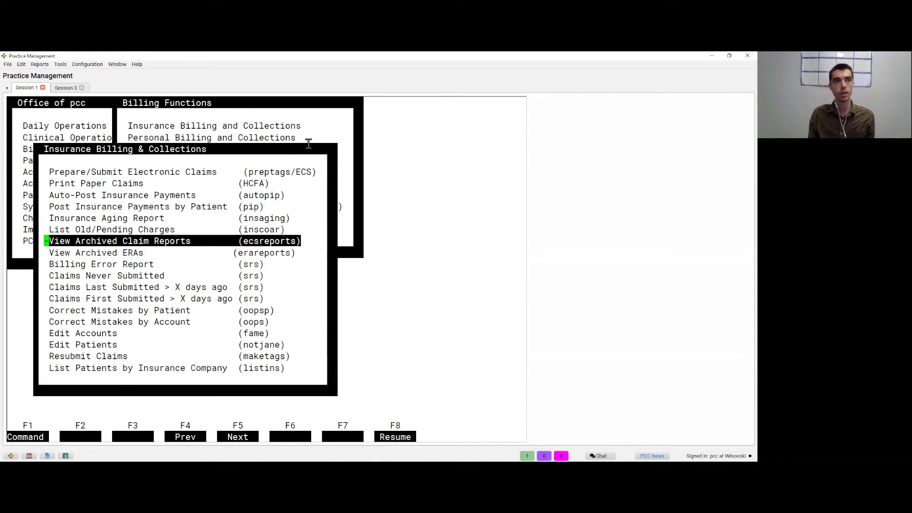
key("Down")
key("Down")
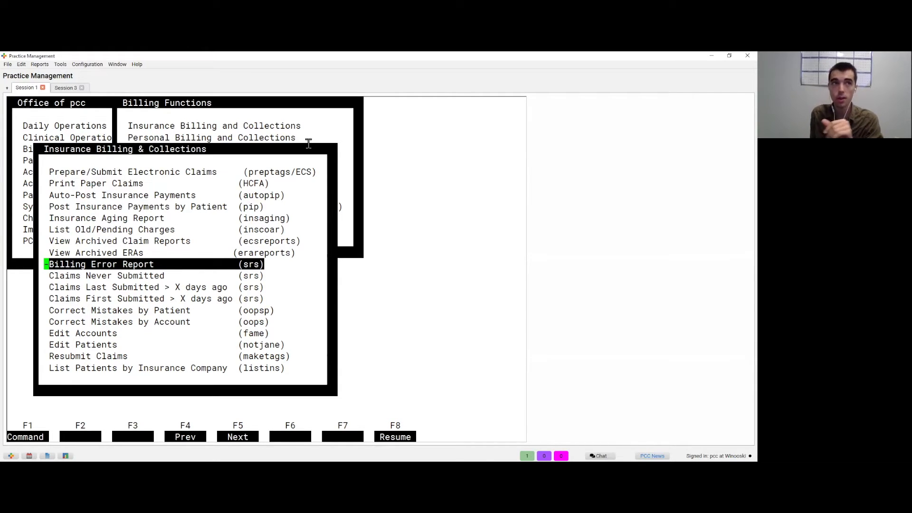
key("Return")
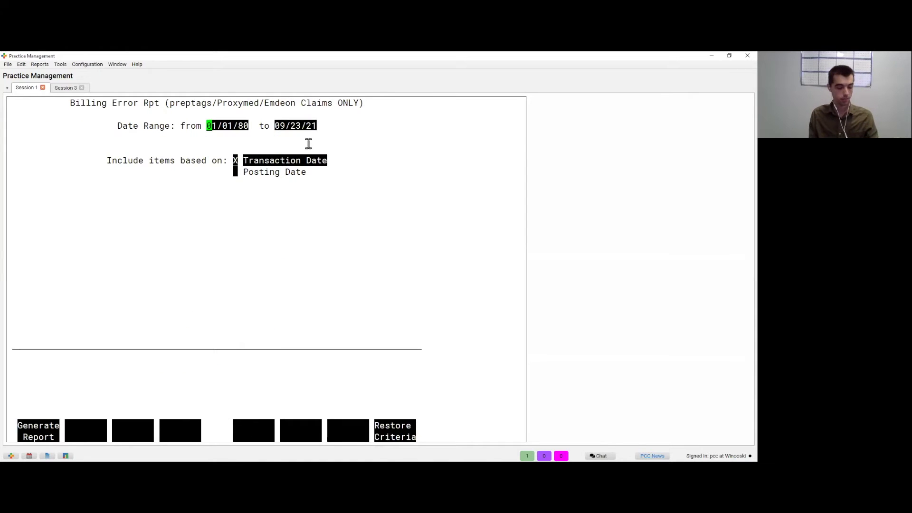
Step: View the 01/01/80–09/23/21 Billing Error Report on screen, paging to the end and back
key("F1")
key("F1")
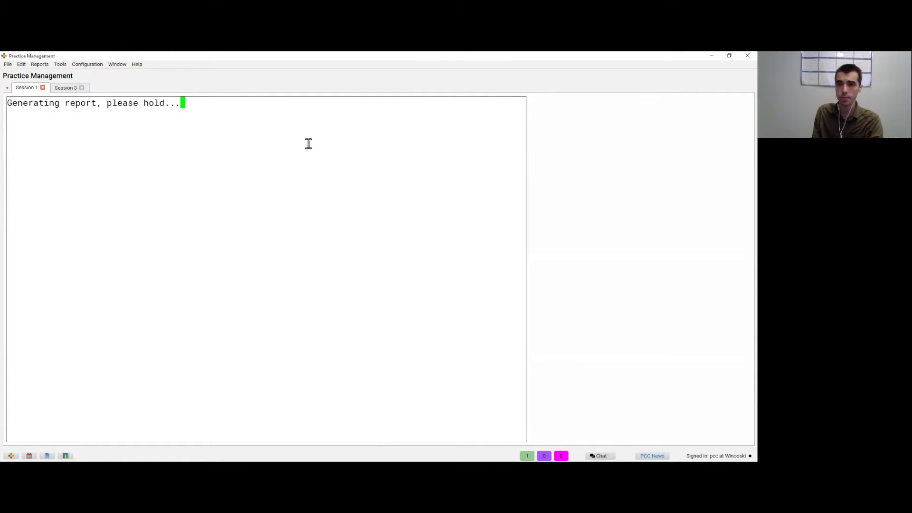
key("Return")
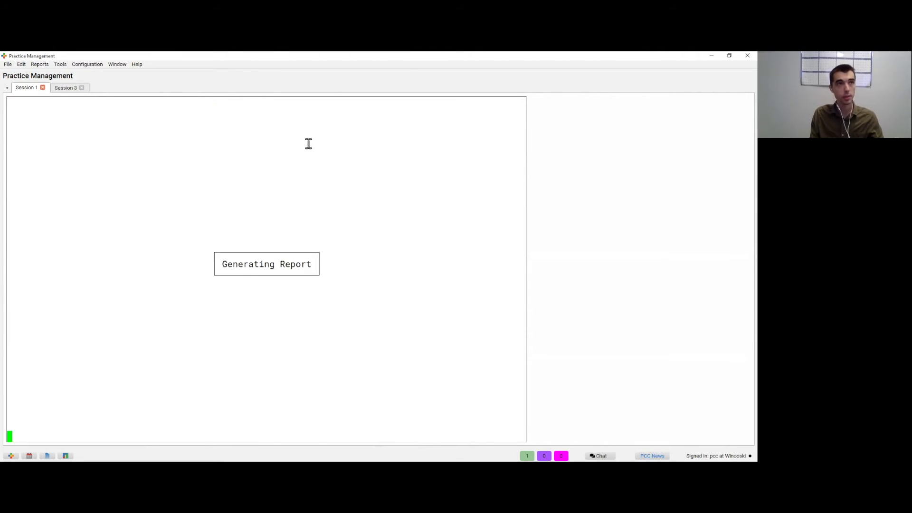
key("Page_Down")
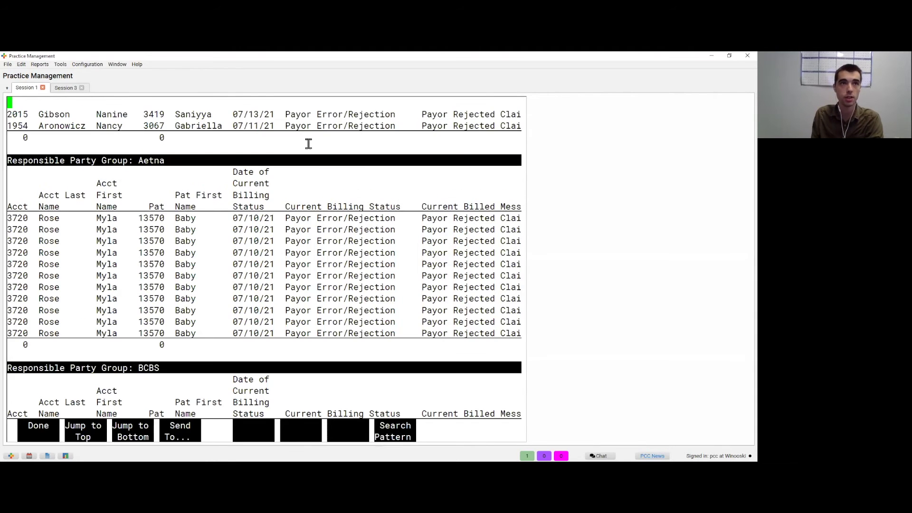
key("Page_Down")
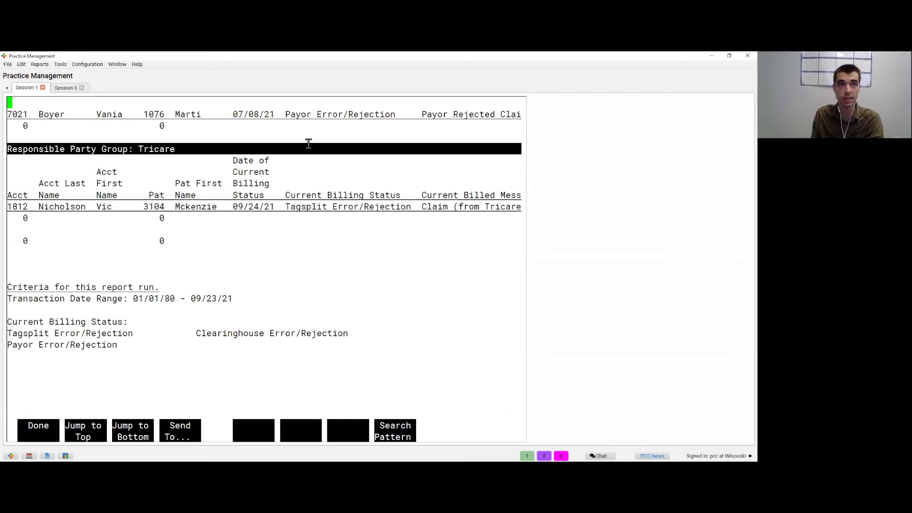
key("Up")
key("Right")
key("Left")
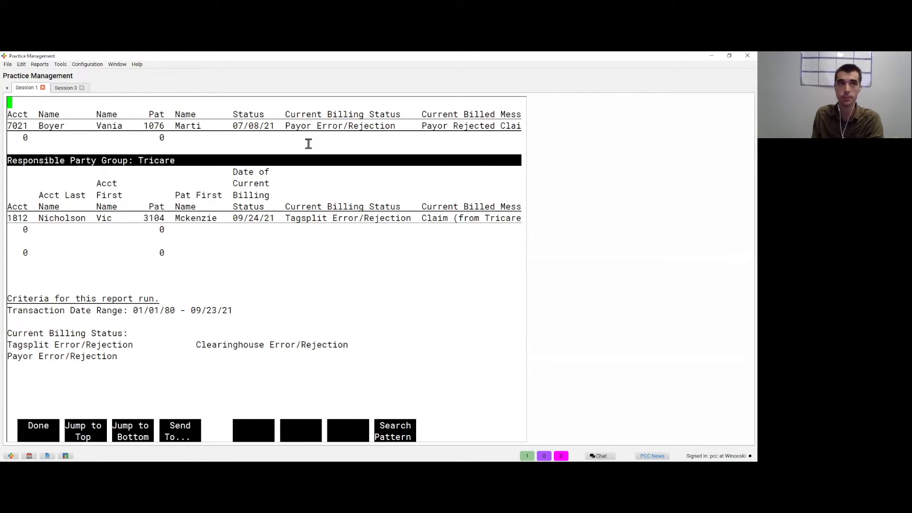
scroll(309, 144, "up", 15)
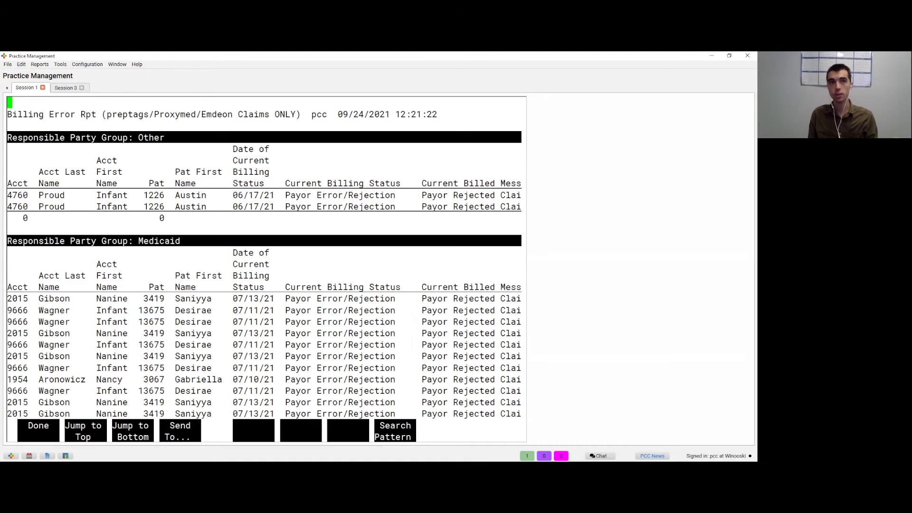
key("Right")
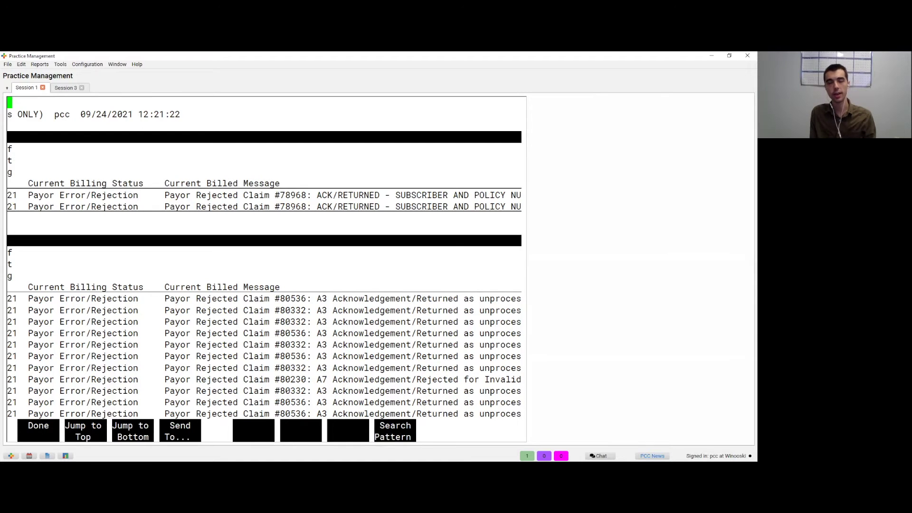
key("Right")
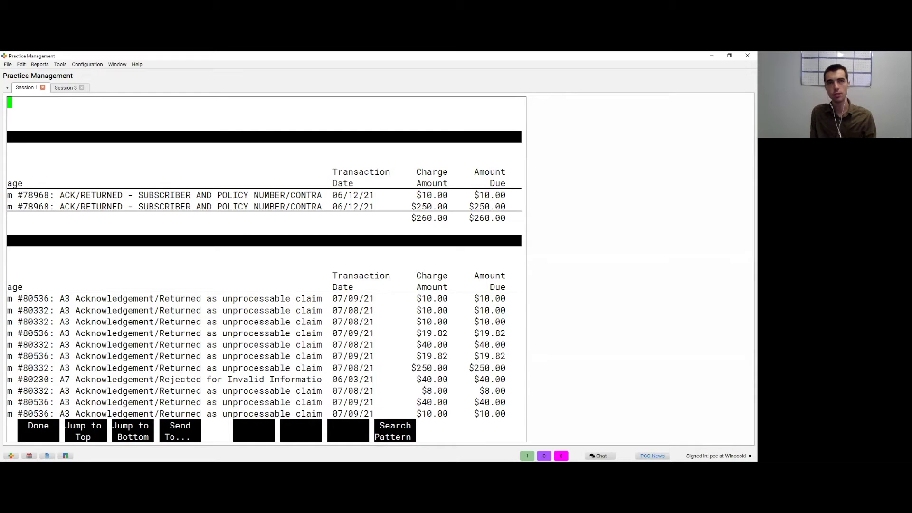
key("Right")
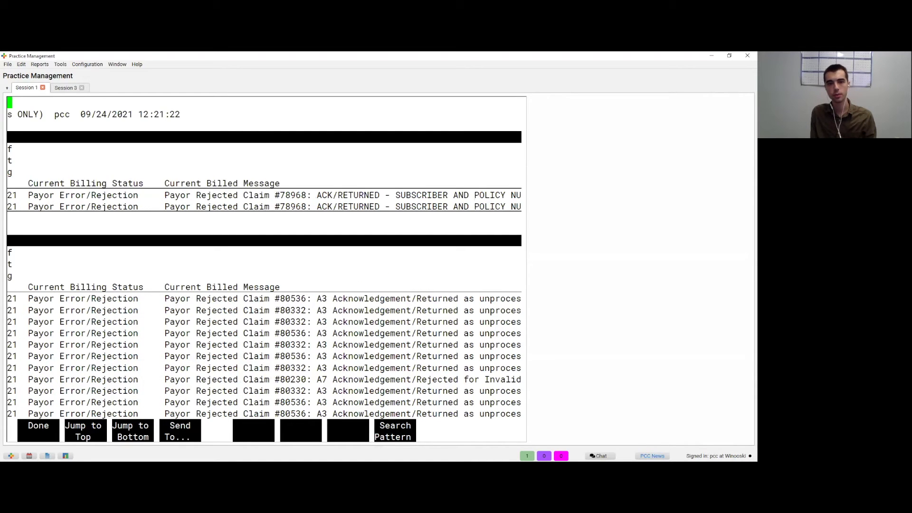
key("Right")
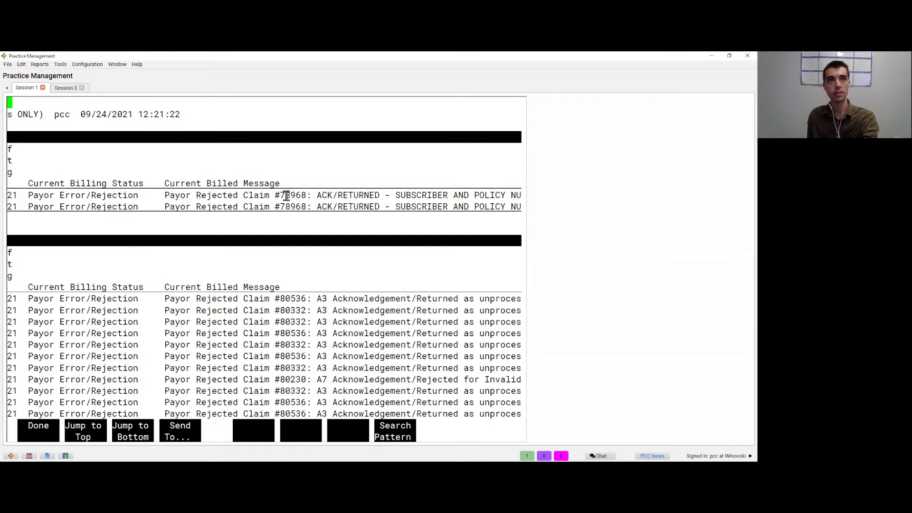
left_click(63, 90)
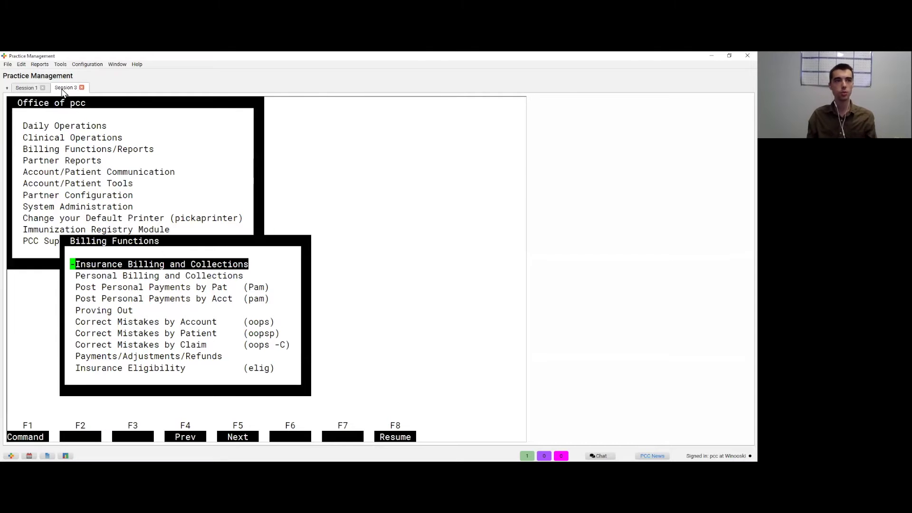
key("Down")
key("Down")
key("Down")
key("Down")
key("Down")
key("Down")
key("Down")
key("Return")
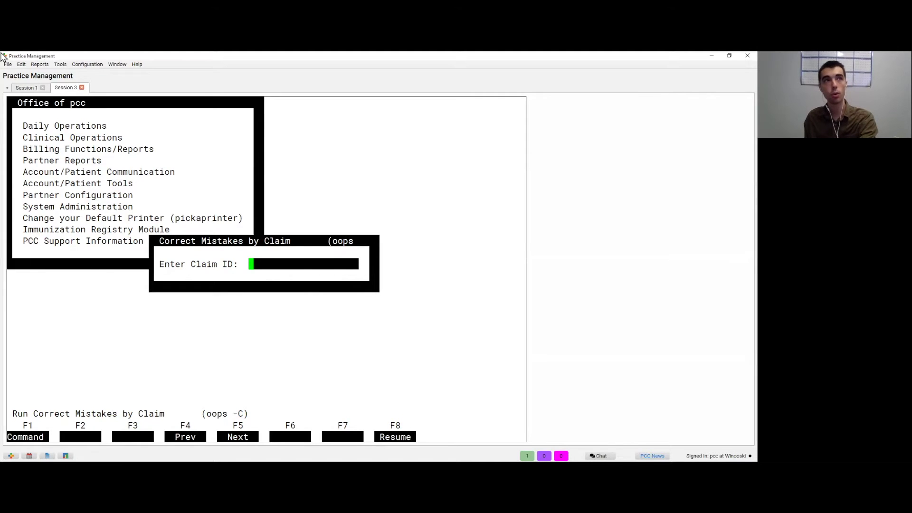
left_click(27, 88)
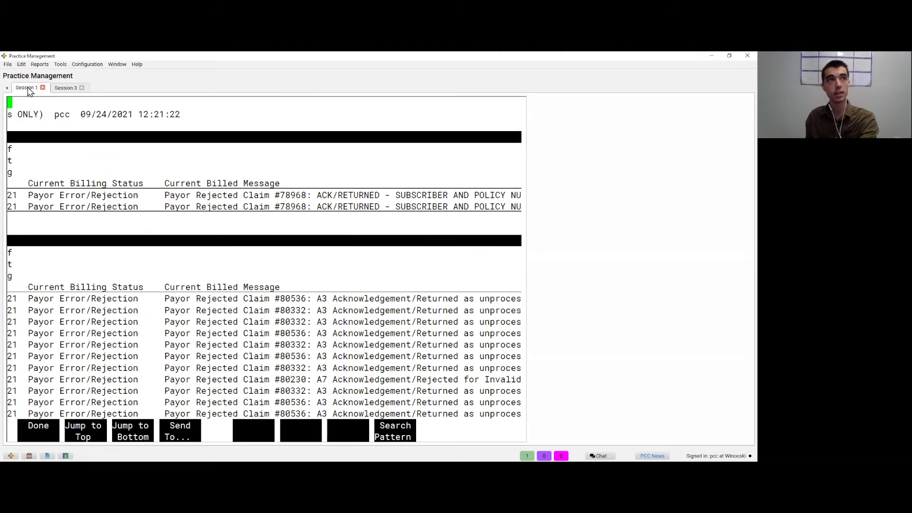
left_click(59, 91)
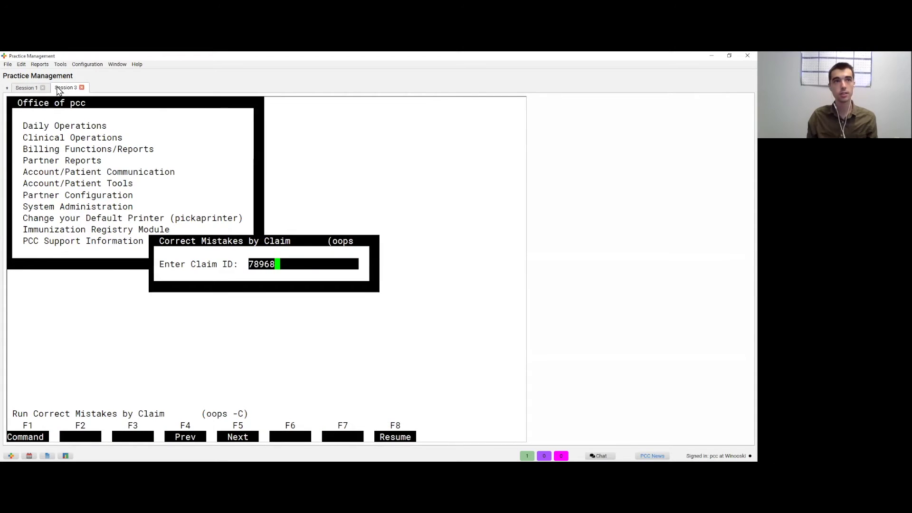
key("Return")
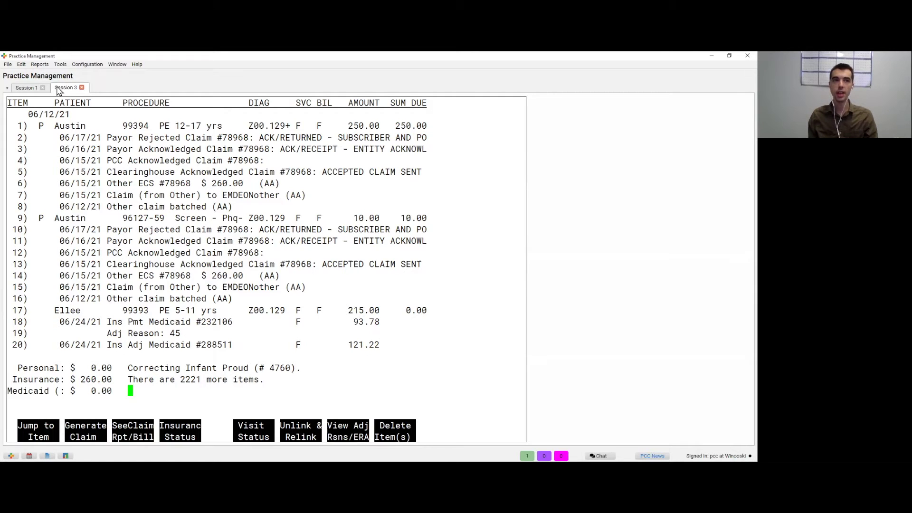
key("F1")
type("2")
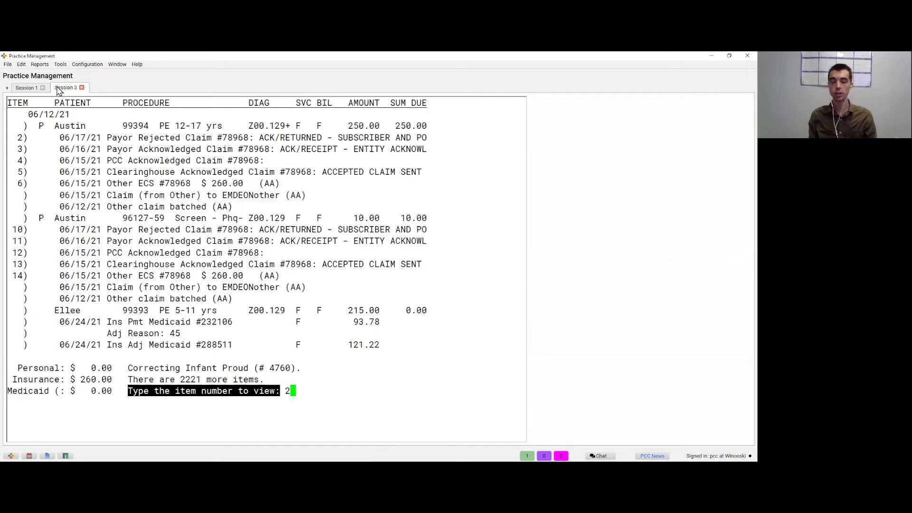
key("Return")
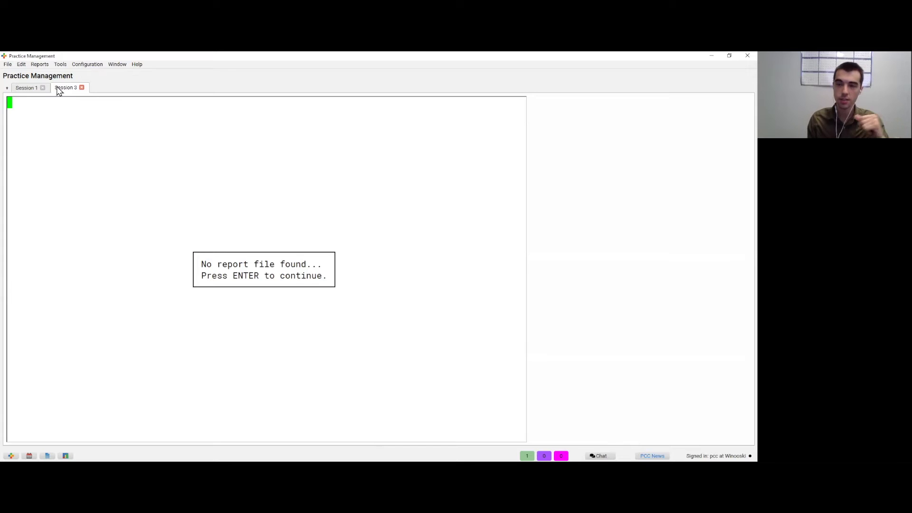
key("Return")
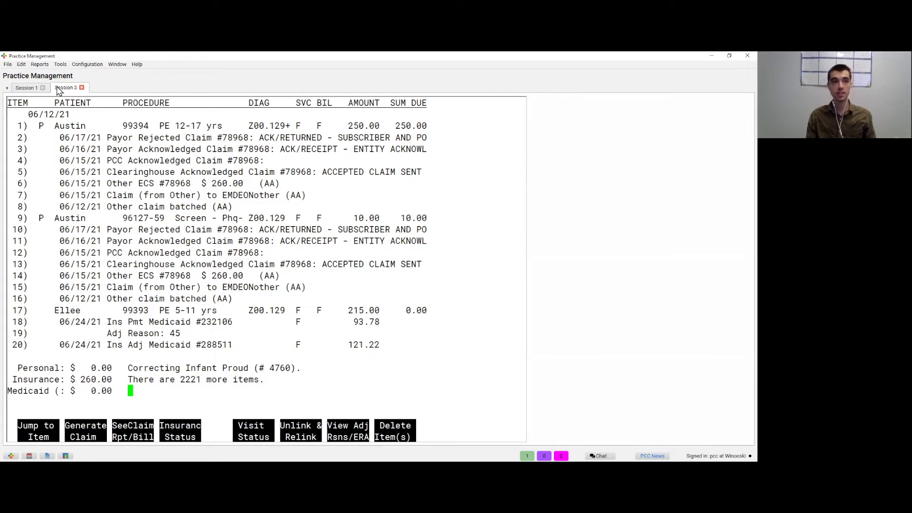
key("Return")
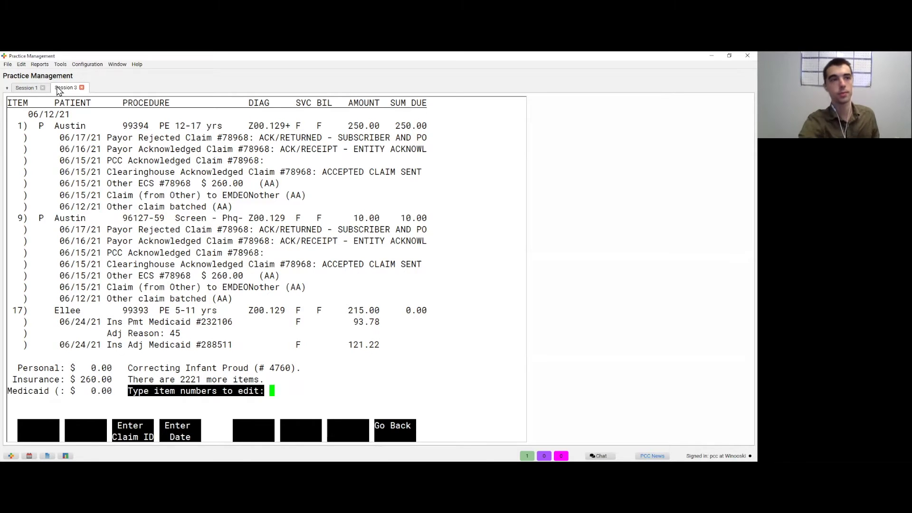
key("F3")
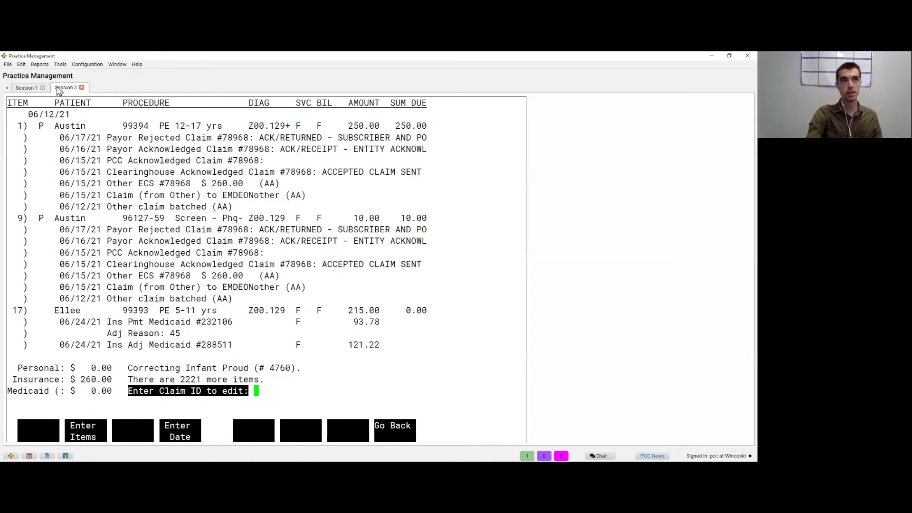
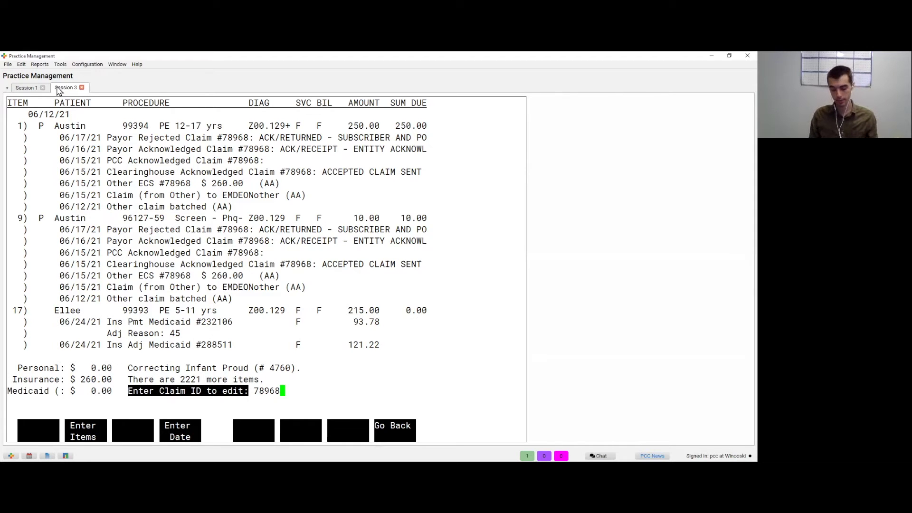
key("Return")
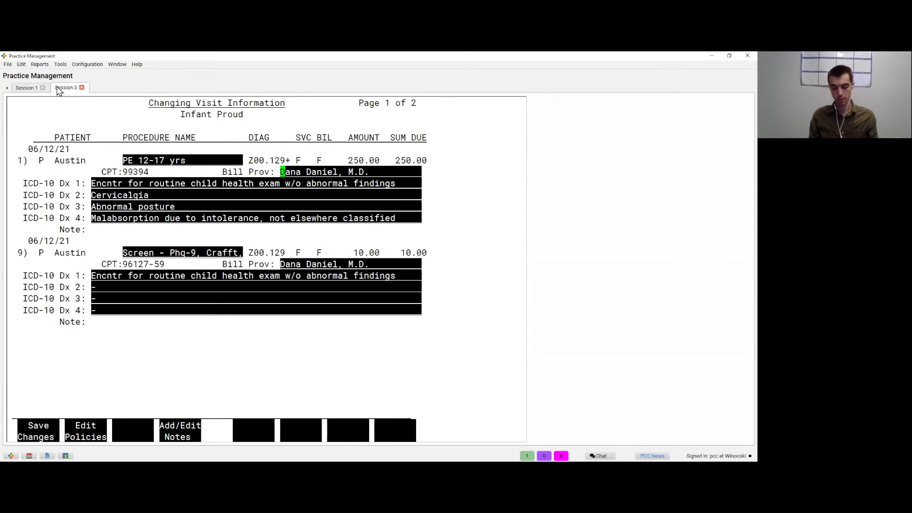
key("Page_Down")
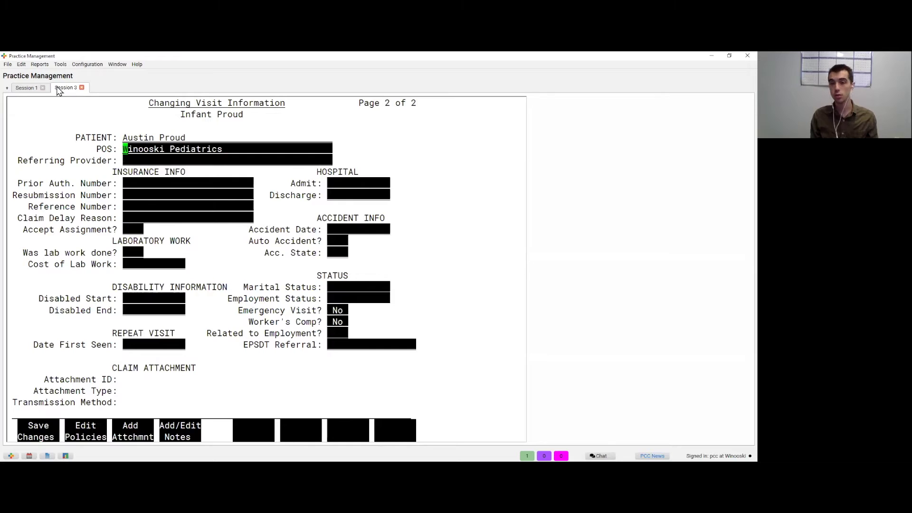
key("Return")
key("Return")
key("Return")
key("Return")
type("12345ABC")
key("Return")
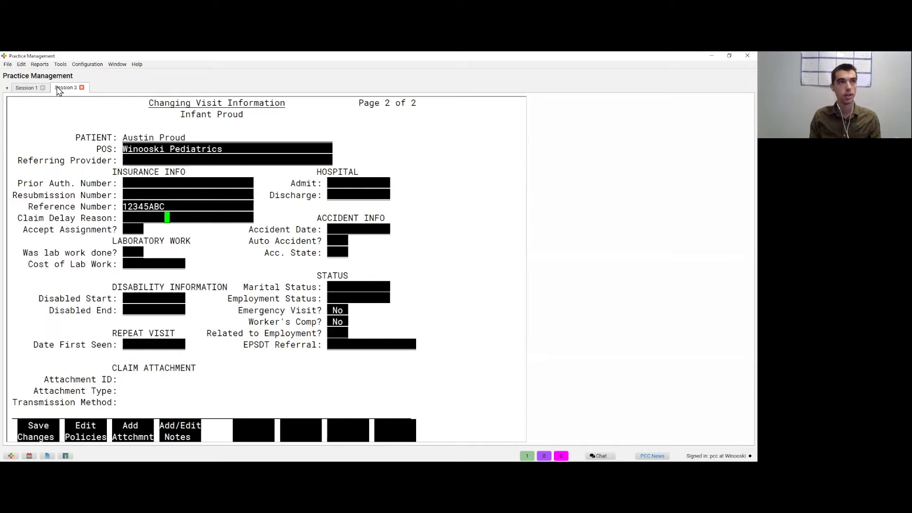
type("09")
key("Return")
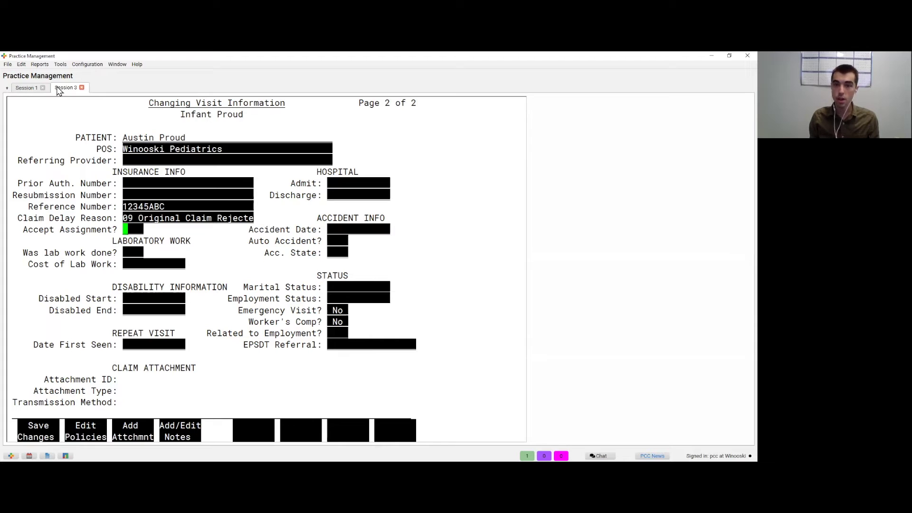
key("F4")
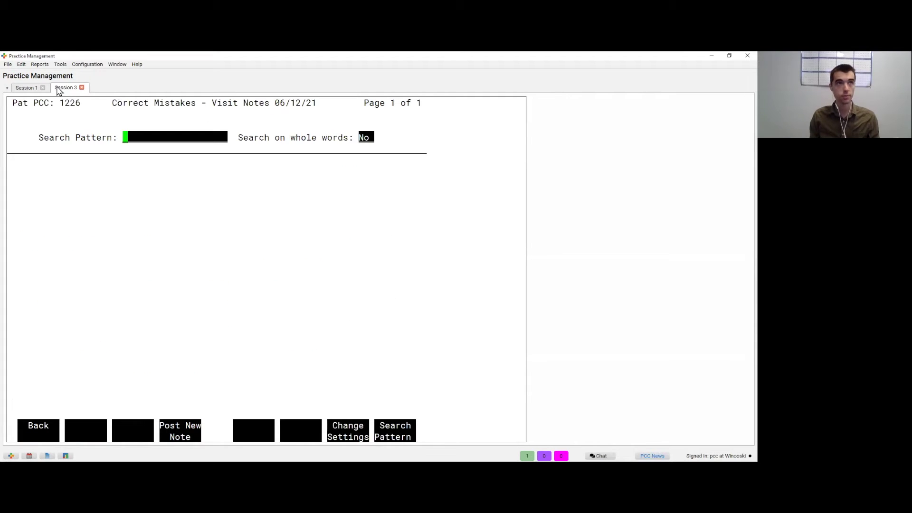
Step: Post the visit note 'Rejected for invalid cert, called payor they said just resubmit with this claim #'
key("F4")
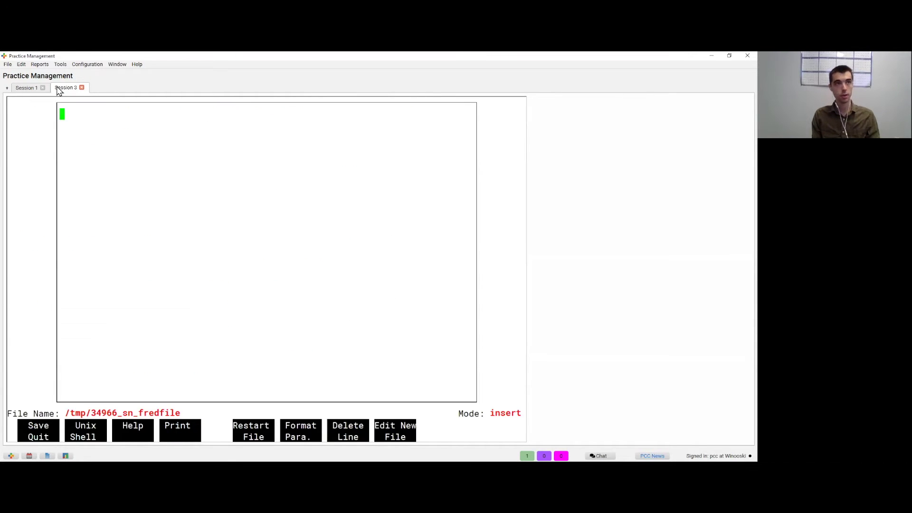
type("S")
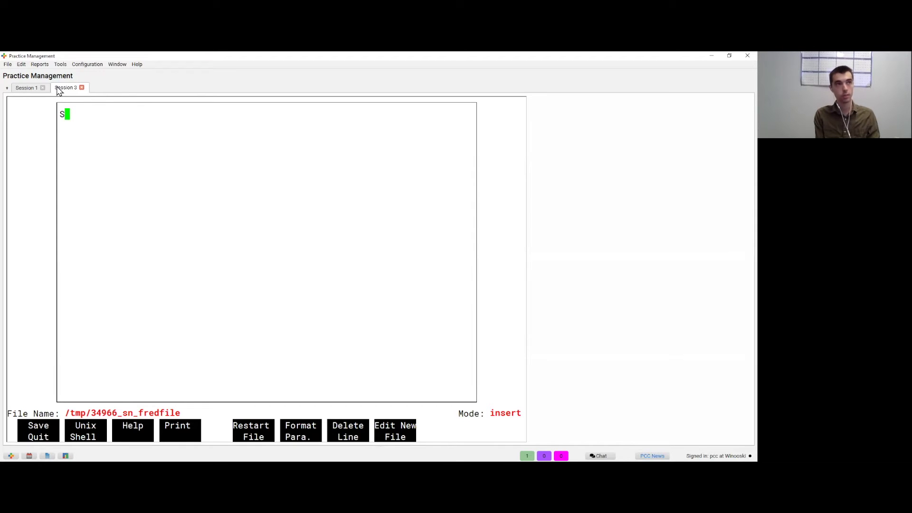
key("BackSpace")
type("Rejec")
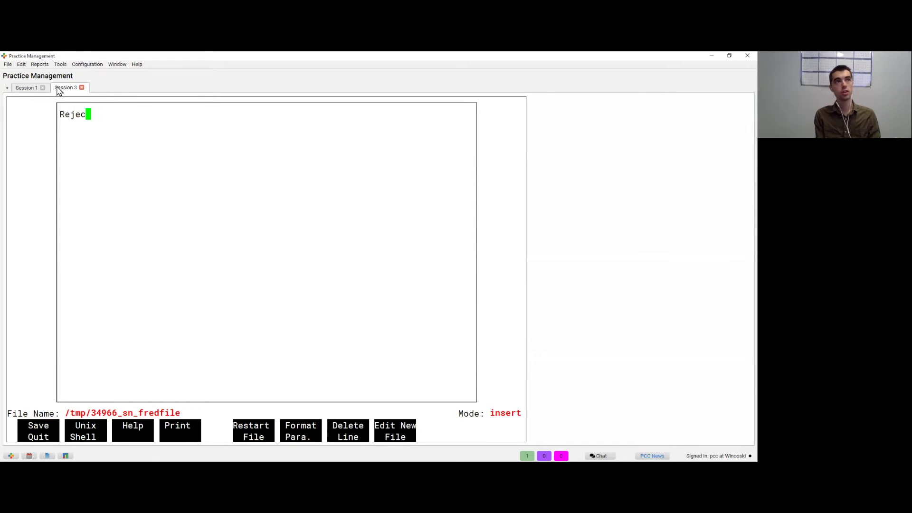
type("ted for ")
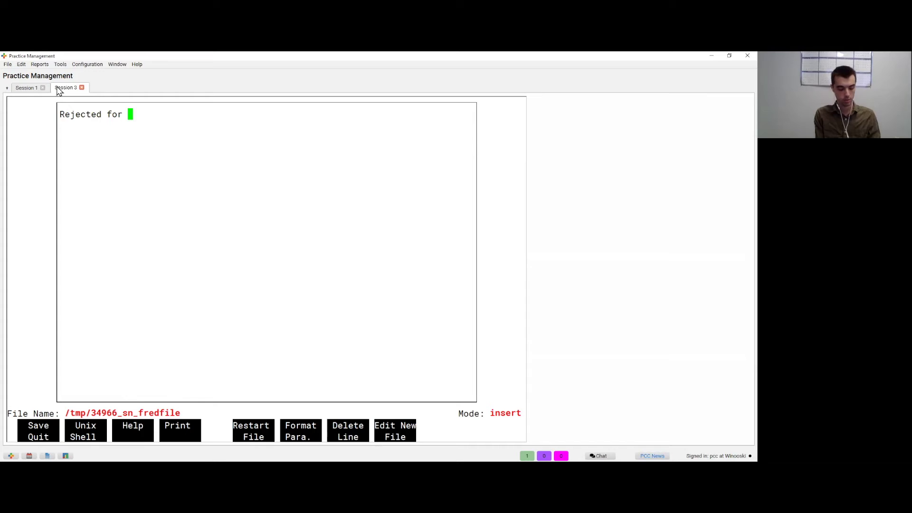
type("invalid cewr")
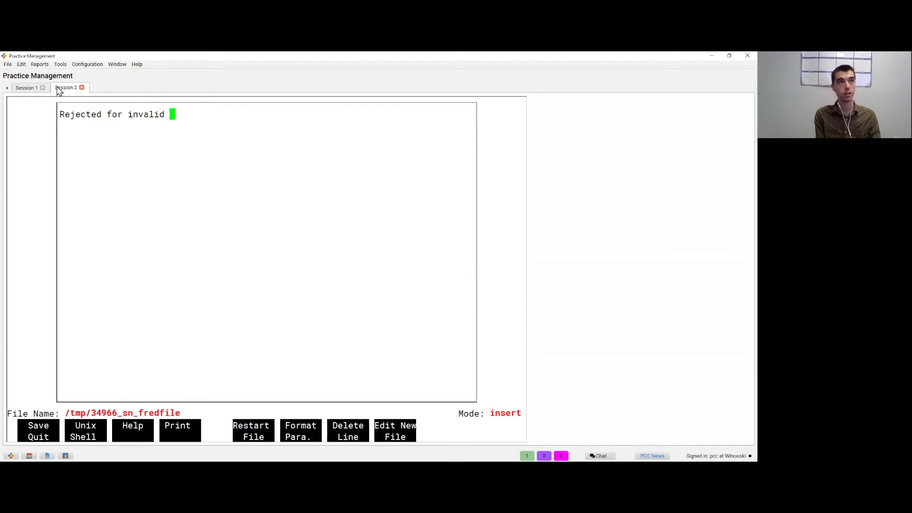
key("BackSpace")
key("BackSpace")
type("er")
key("BackSpace")
key("BackSpace")
type("rt, called payor they said just resubmit ")
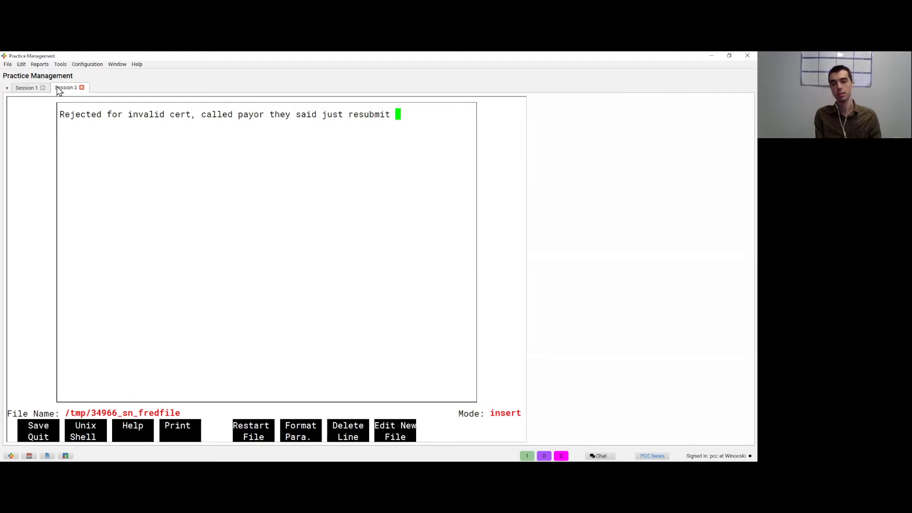
type("with this r")
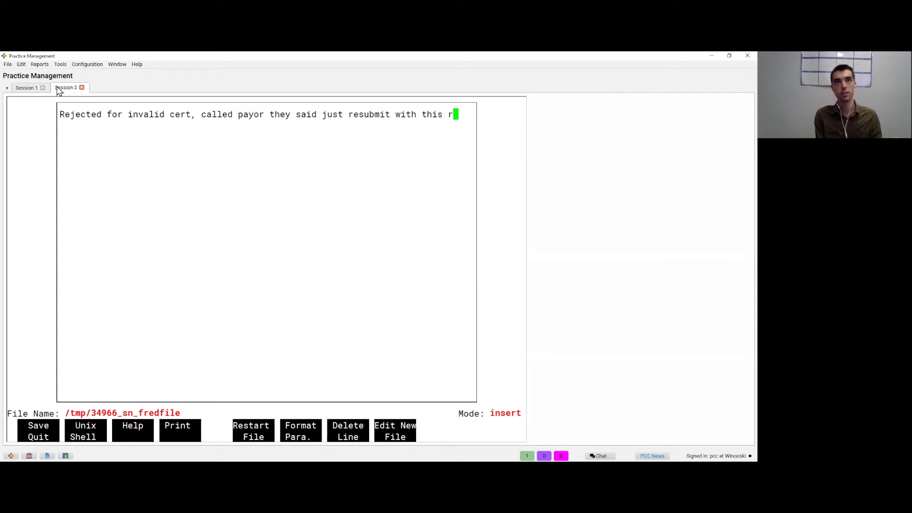
key("BackSpace")
type("claim #")
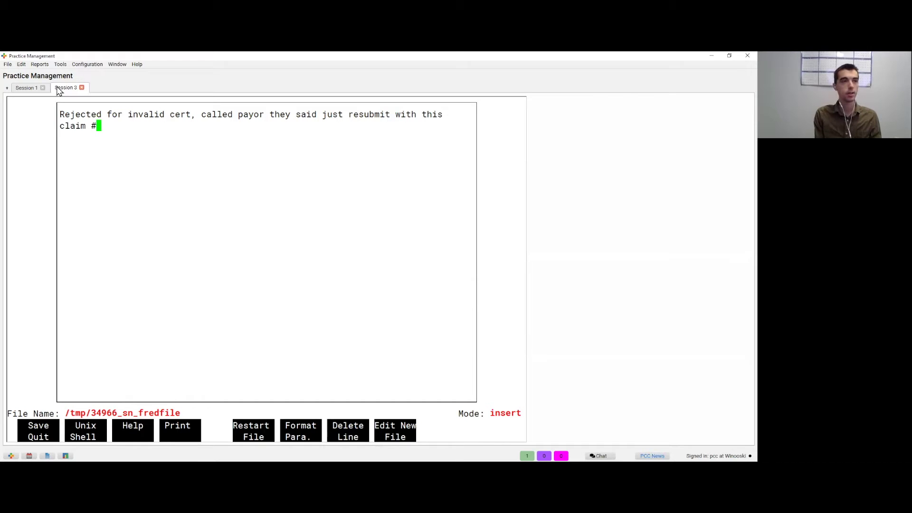
key("F1")
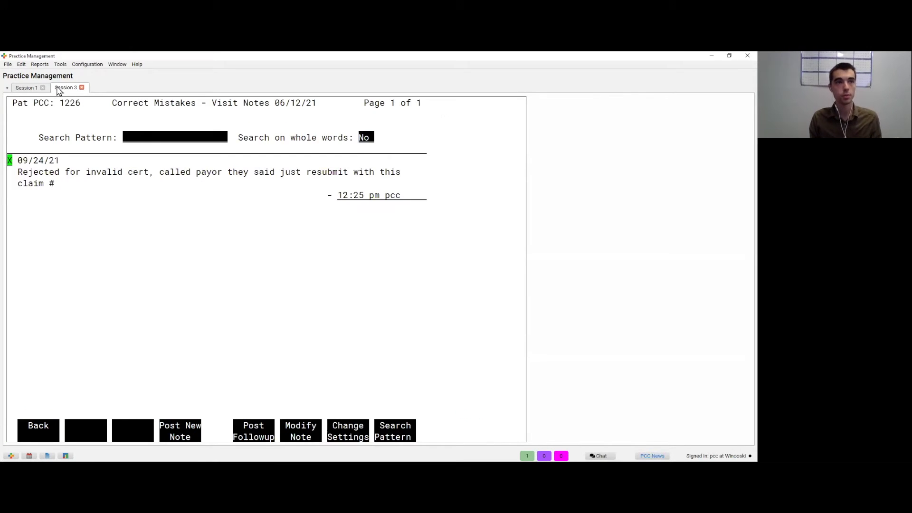
key("F1")
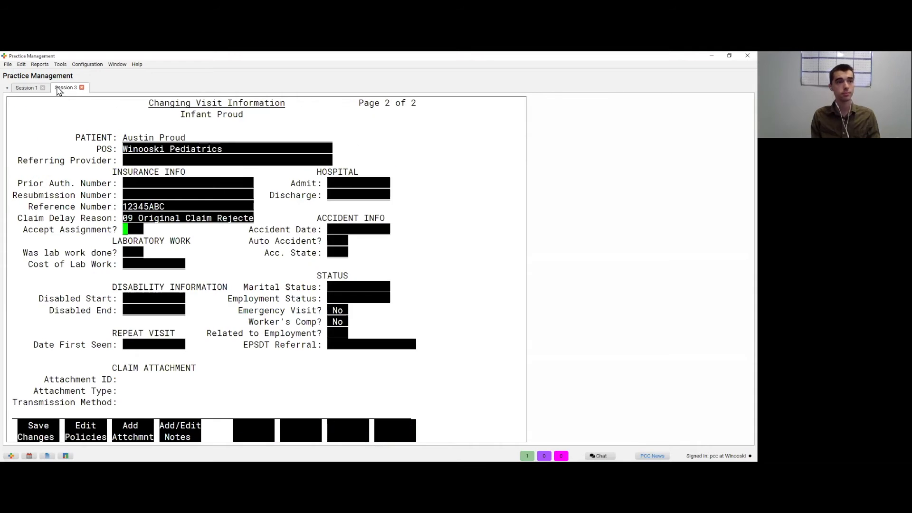
key("F1")
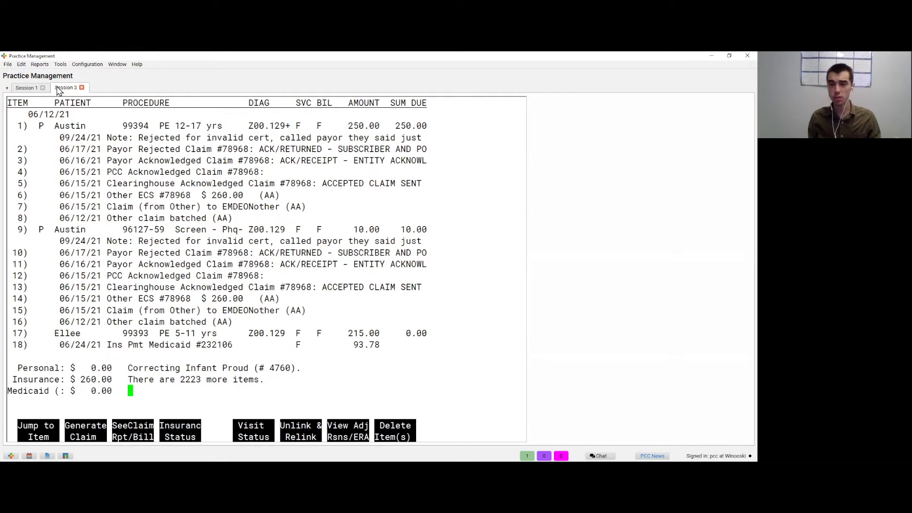
key("F2")
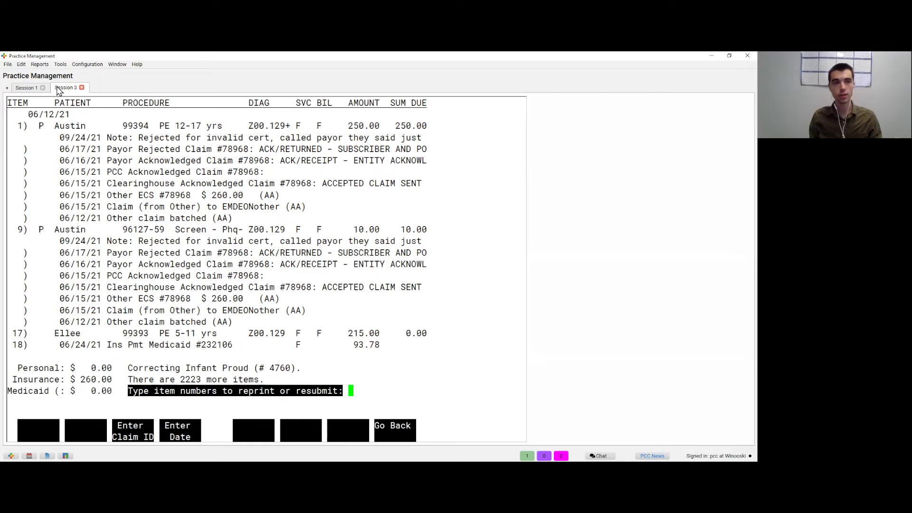
key("F3")
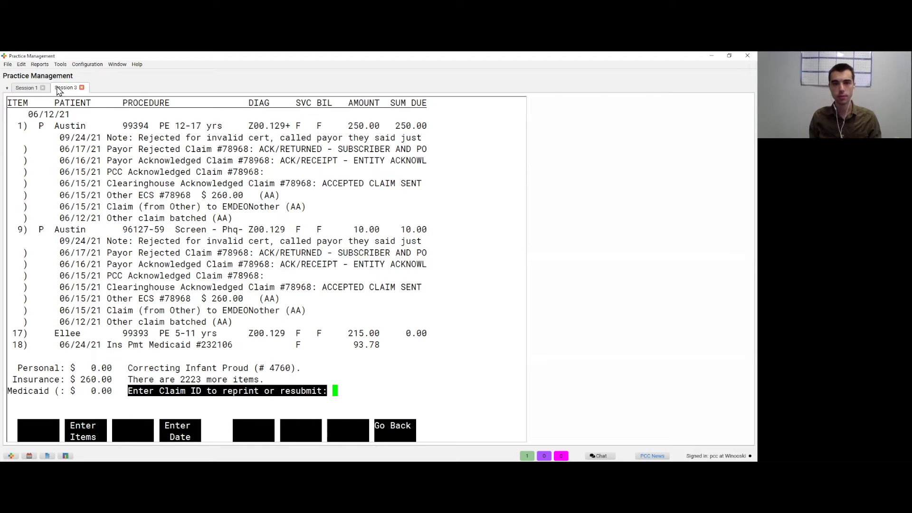
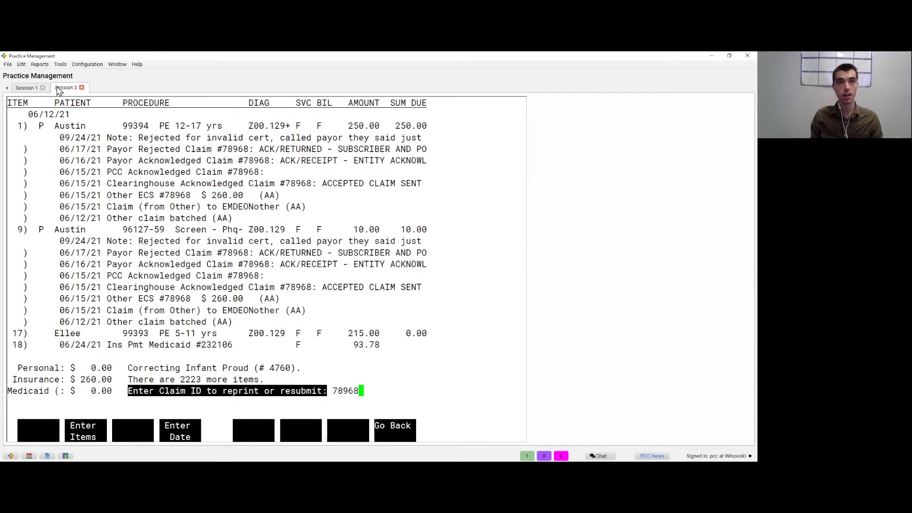
key("Return")
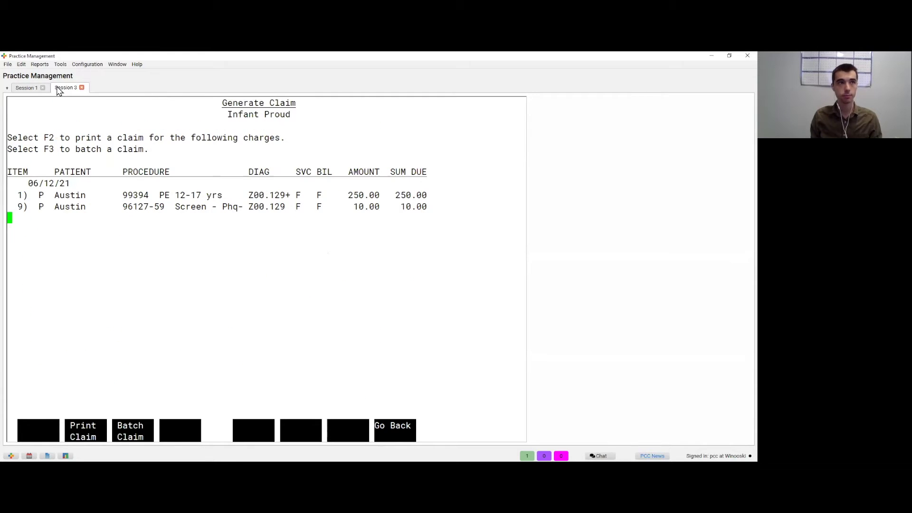
key("F3")
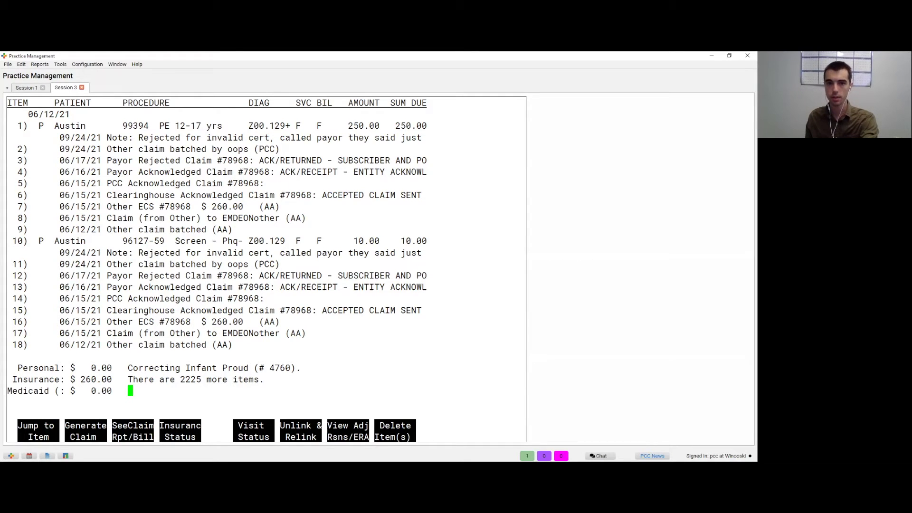
key("Escape")
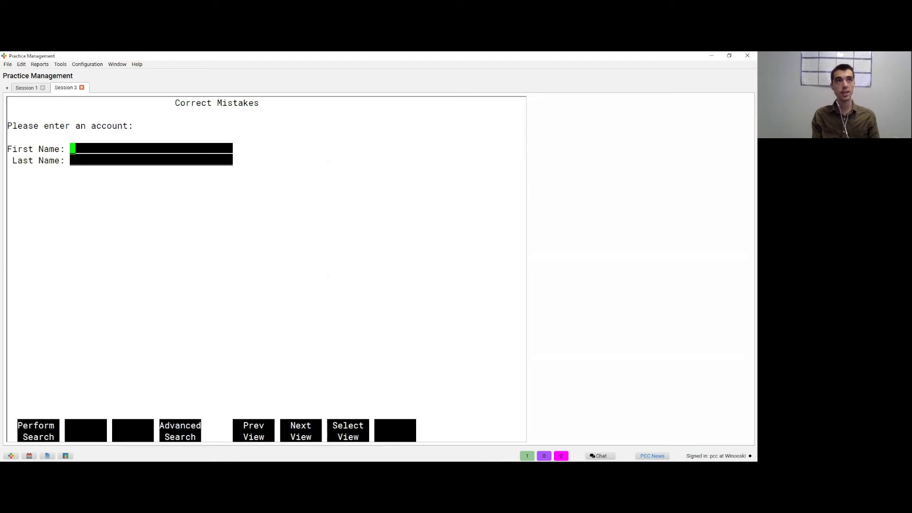
Step: Page through the Billing Error Report in Session 1, then close it back to Insurance Billing & Collections
key("Escape")
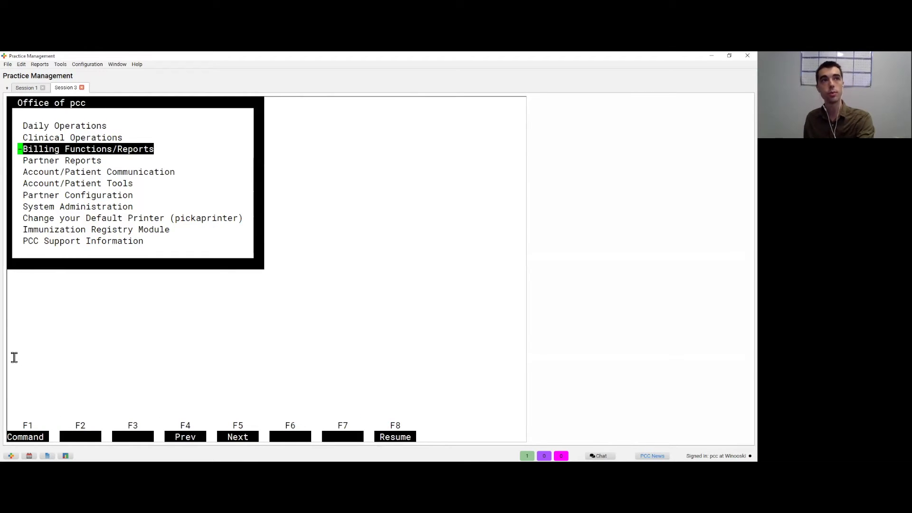
left_click(38, 90)
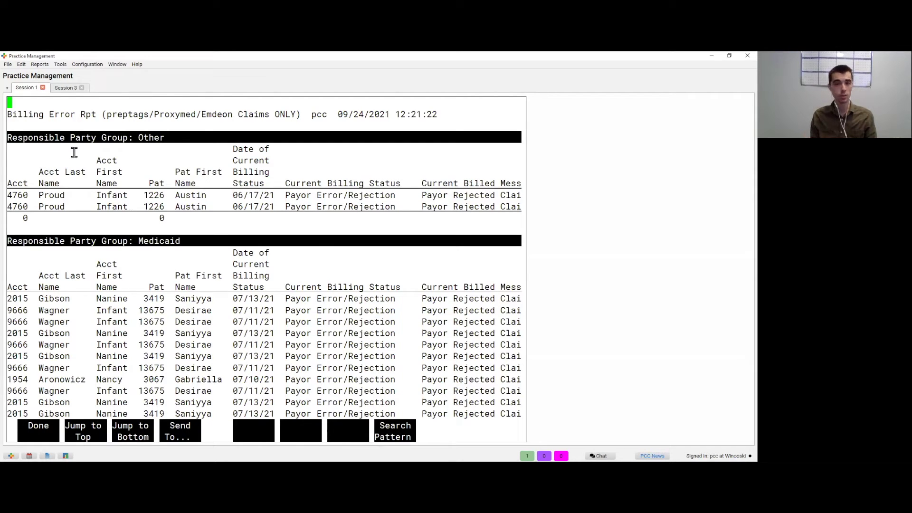
key("F1")
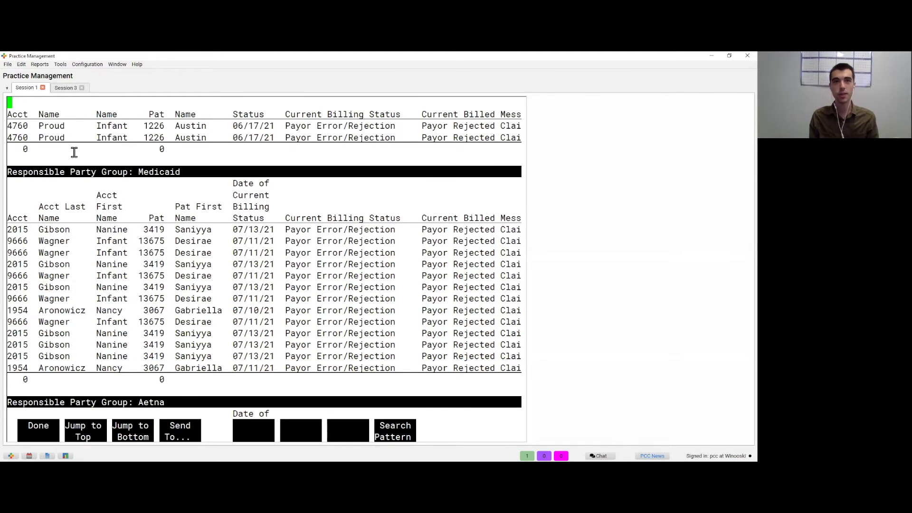
scroll(74, 152, "down", 6)
scroll(74, 152, "up", 3)
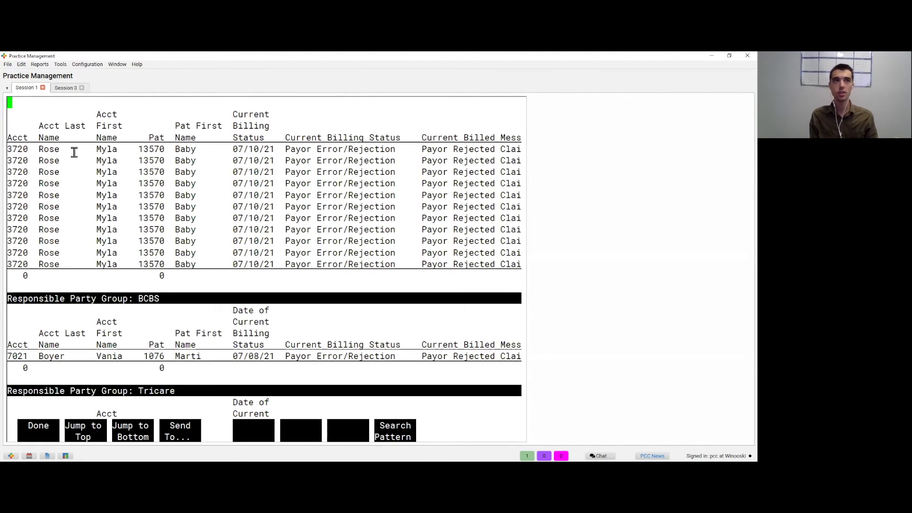
scroll(74, 152, "up", 3)
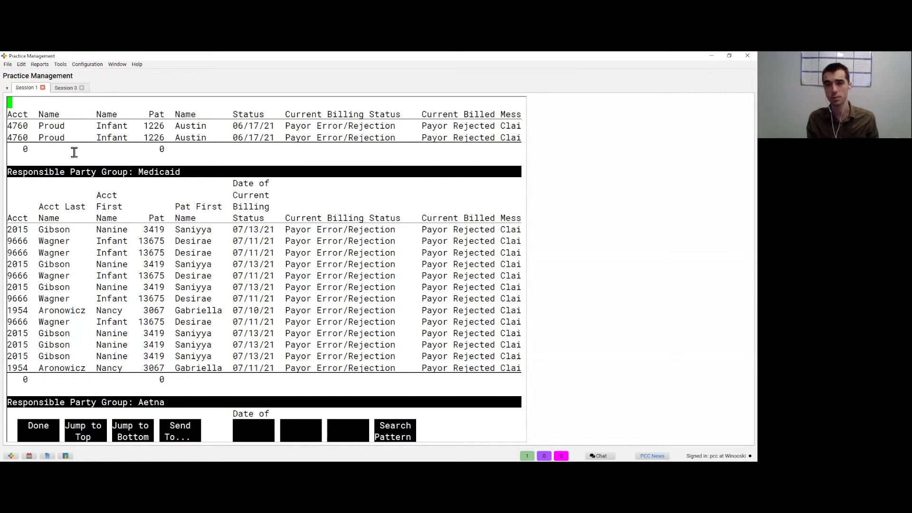
key("F1")
key("Escape")
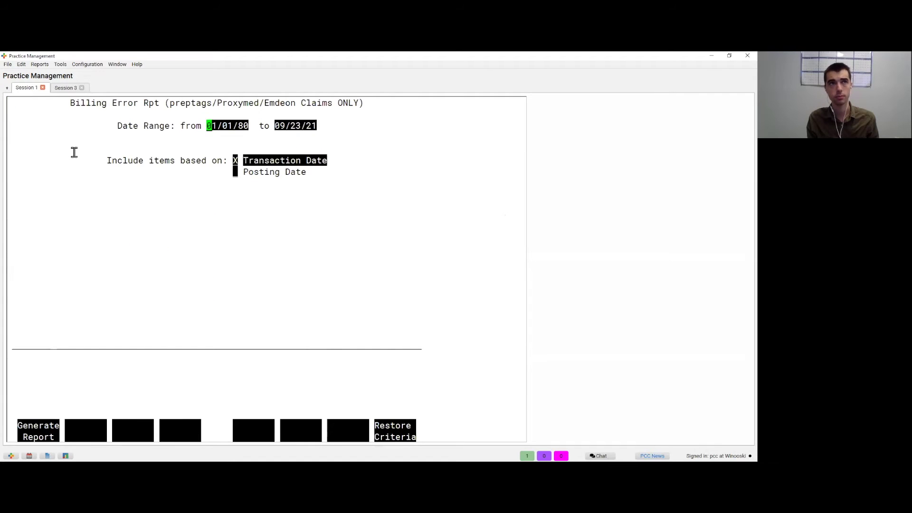
key("Escape")
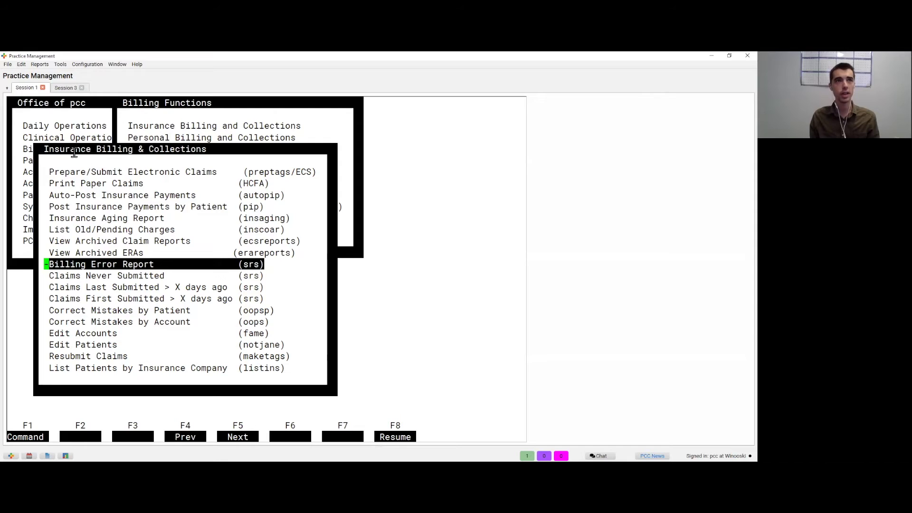
key("Up")
key("Up")
key("Up")
key("Up")
key("Up")
key("Up")
key("Up")
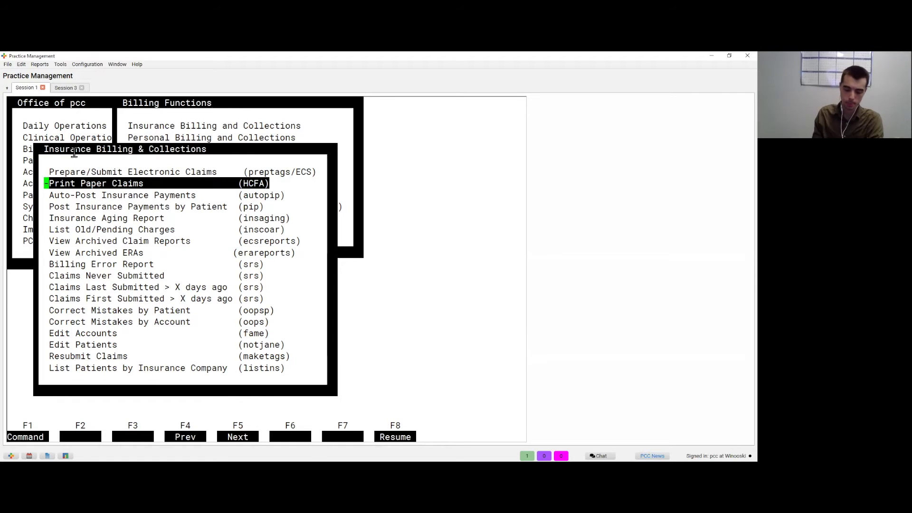
key("Return")
key("Down")
key("Down")
key("Down")
key("Down")
key("Down")
key("Down")
key("Down")
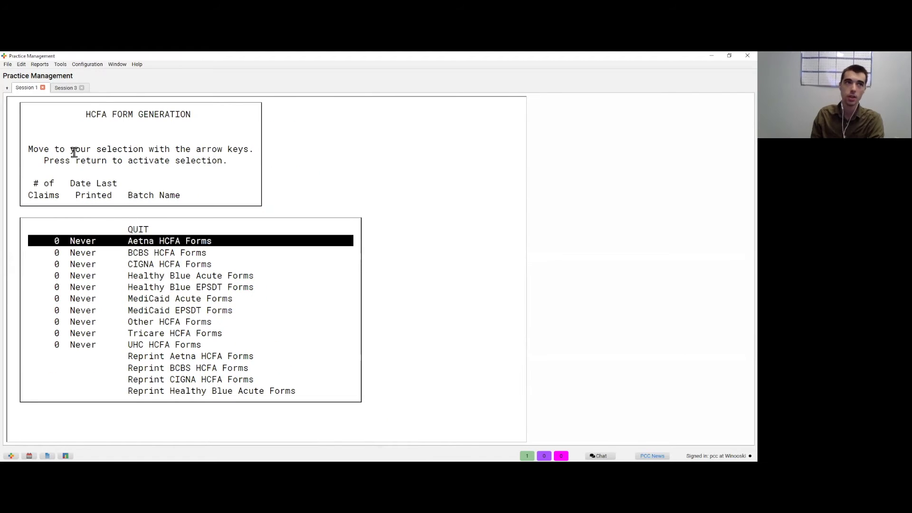
key("Down")
key("Down")
key("Down")
key("Up")
key("Up")
key("Up")
key("Up")
key("Up")
key("Up")
key("Up")
key("Up")
key("Up")
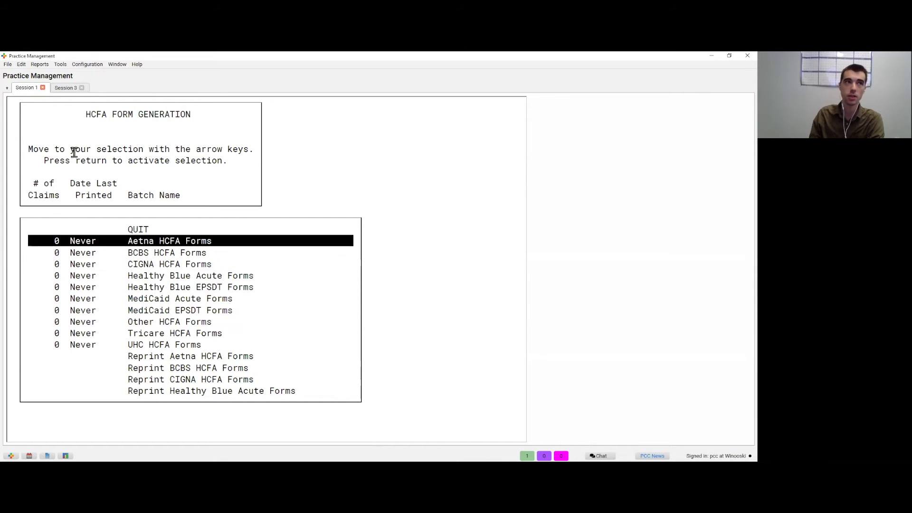
key("Down")
key("Down")
key("Down")
key("Up")
key("Up")
key("Up")
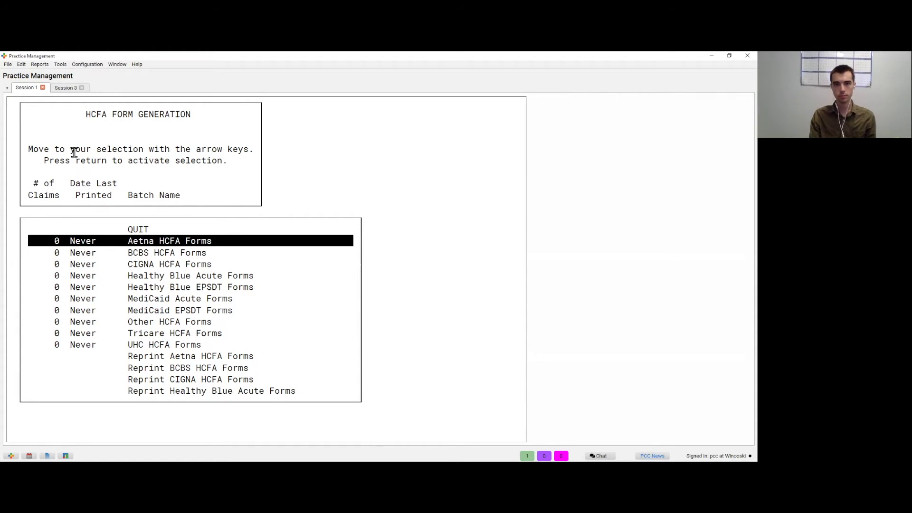
key("Up")
key("Return")
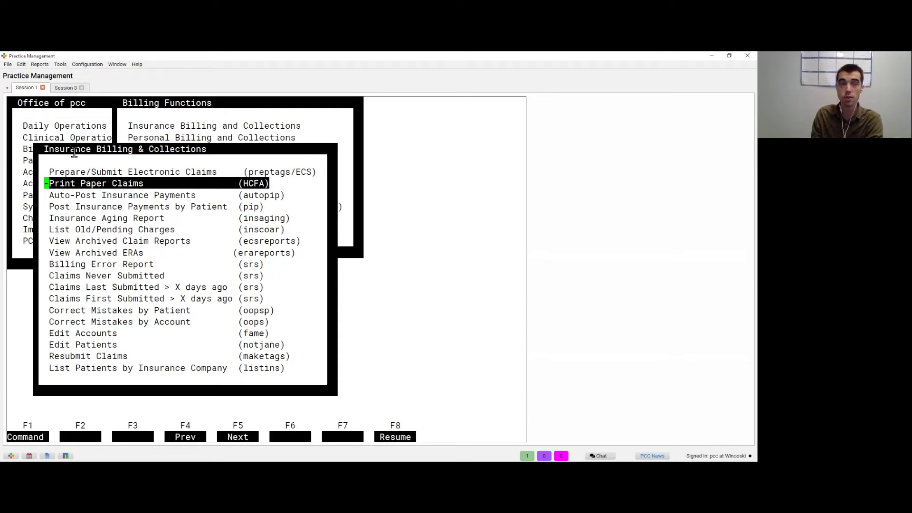
Step: Open the Insurance Aging Report setup, keeping aging by transaction date
key("Down")
key("Down")
key("Down")
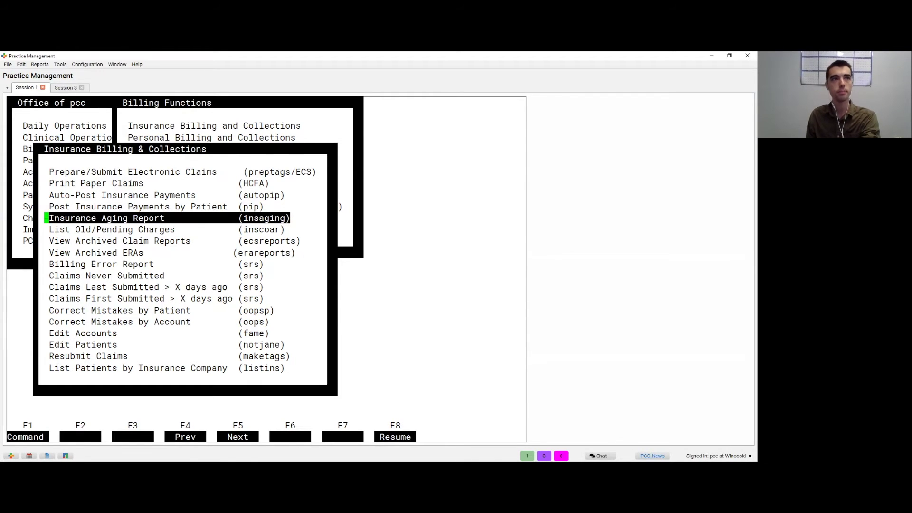
key("Return")
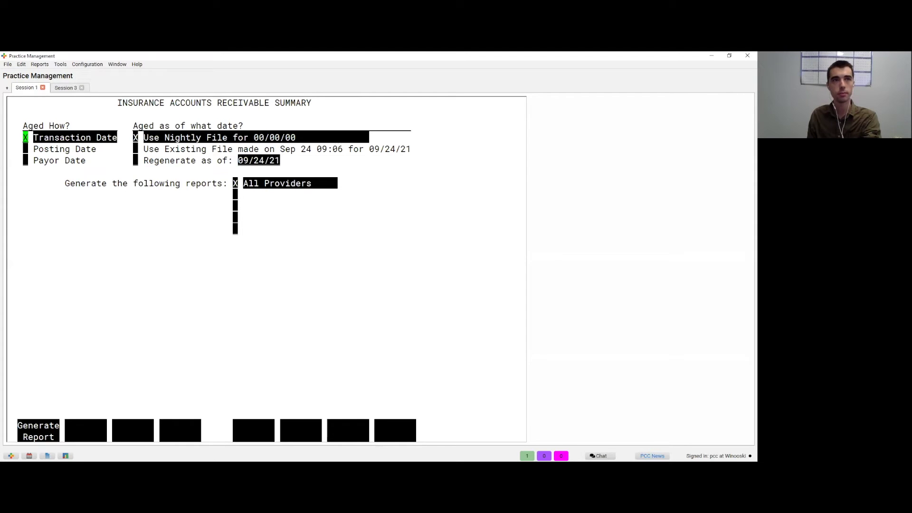
left_click(26, 149)
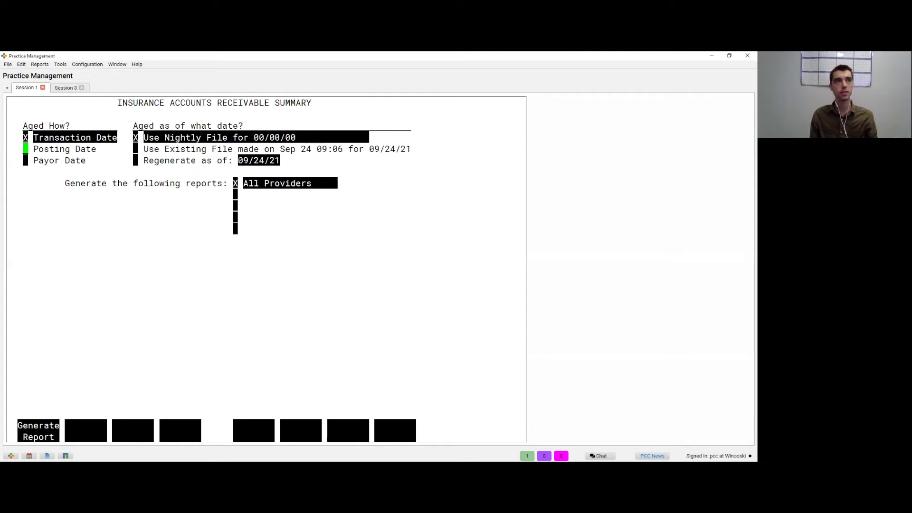
left_click(25, 137)
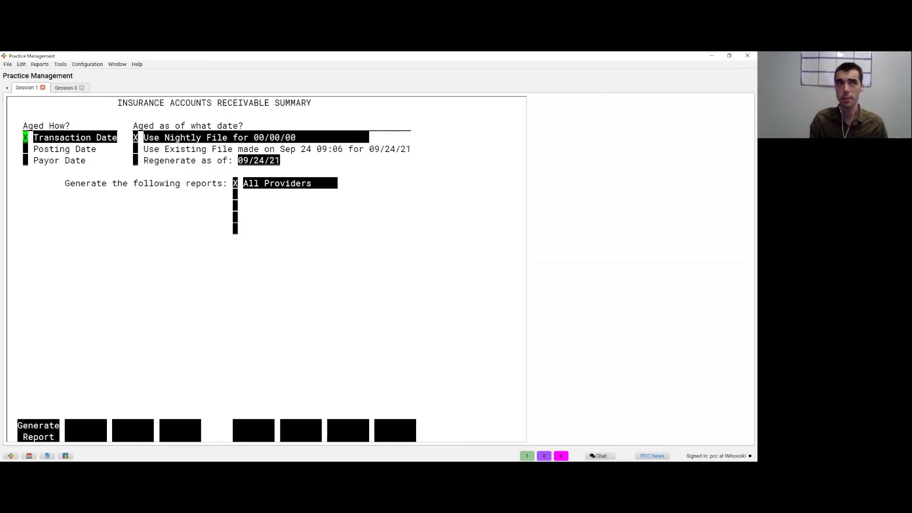
Step: Age from the existing file made on Sep 24 and generate the report
left_click(135, 137)
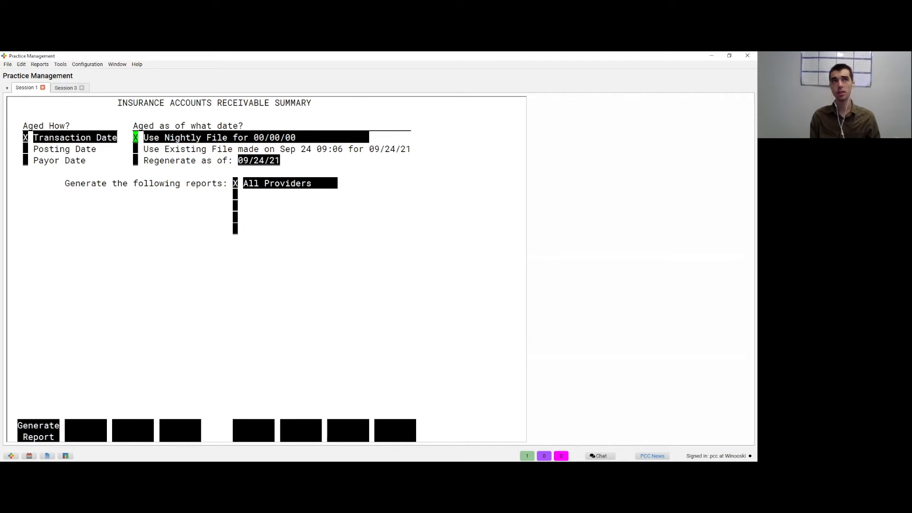
left_click(135, 149)
left_click(135, 161)
left_click(135, 148)
left_click(136, 138)
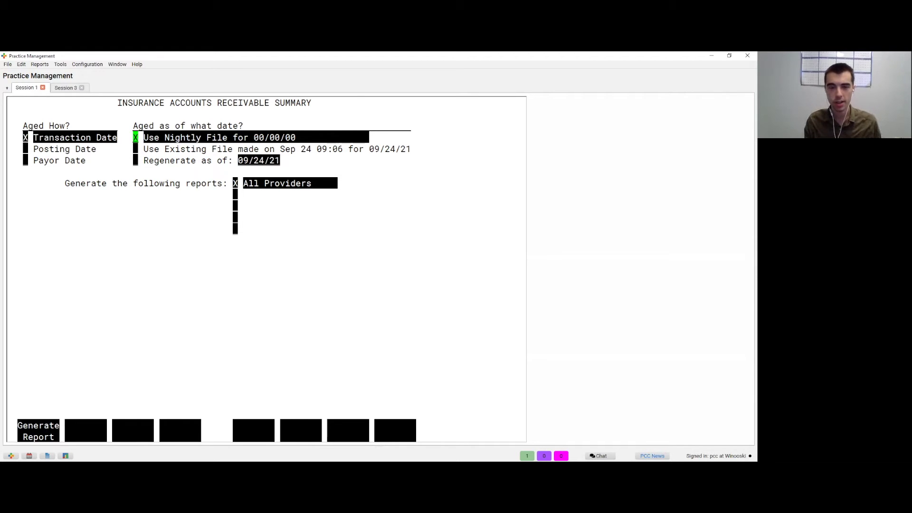
left_click(135, 148)
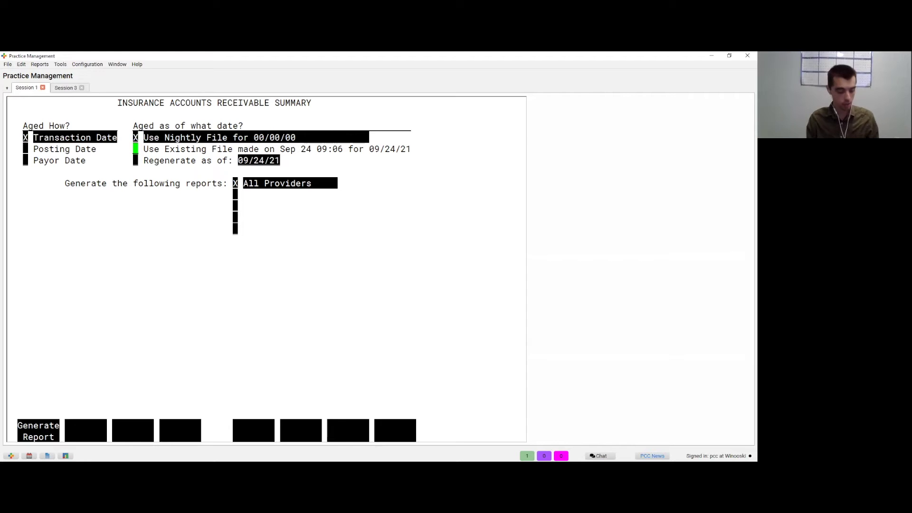
key("space")
left_click(136, 160)
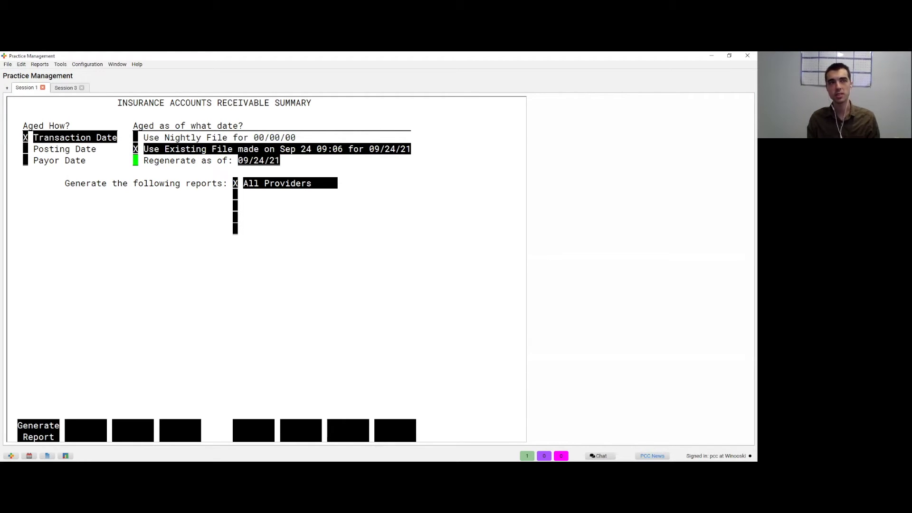
left_click(135, 149)
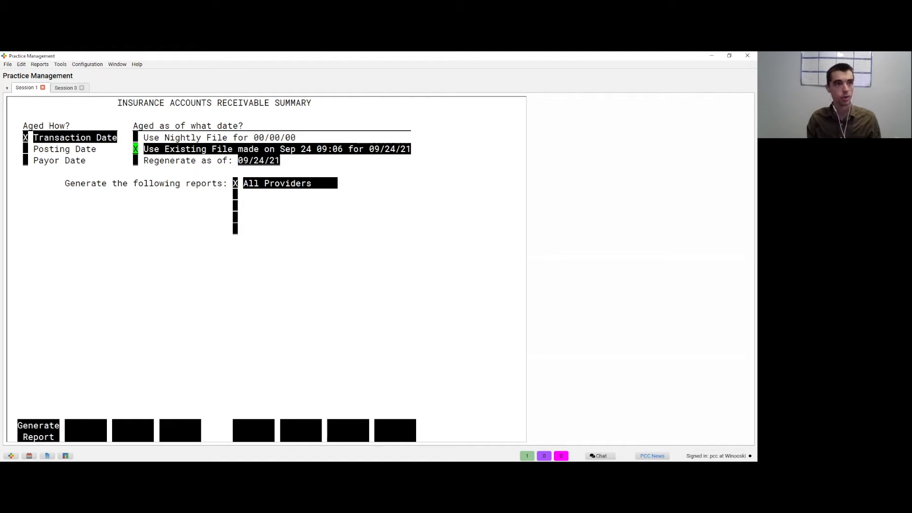
key("F1")
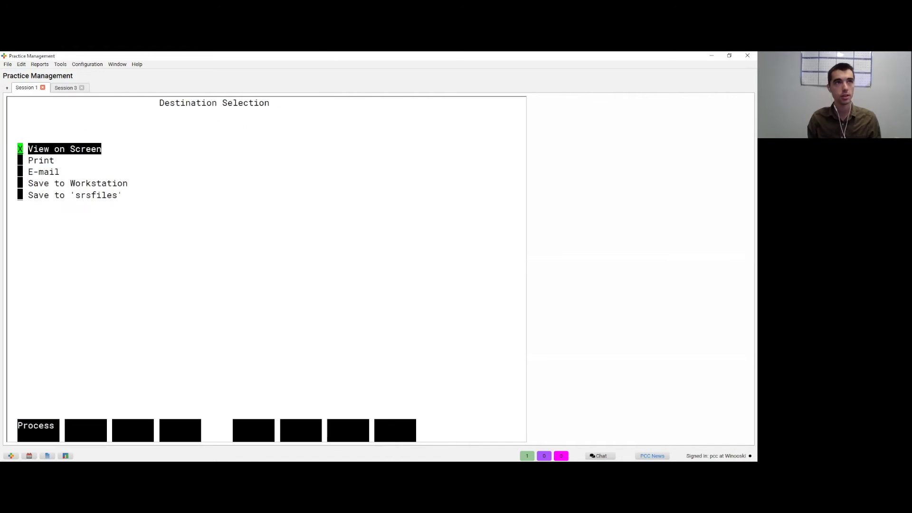
Step: View the all-providers Insurance Company Aging Report on screen (202,851 outstanding), then close it
key("F1")
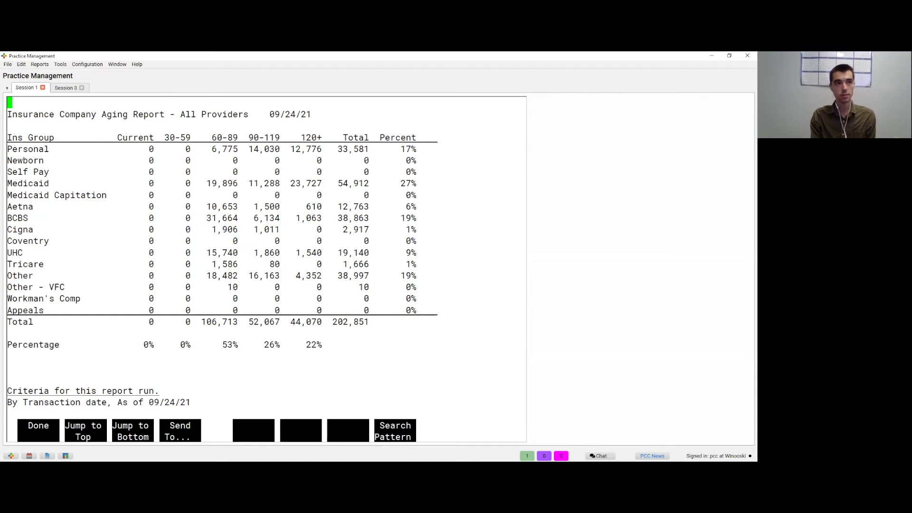
key("F1")
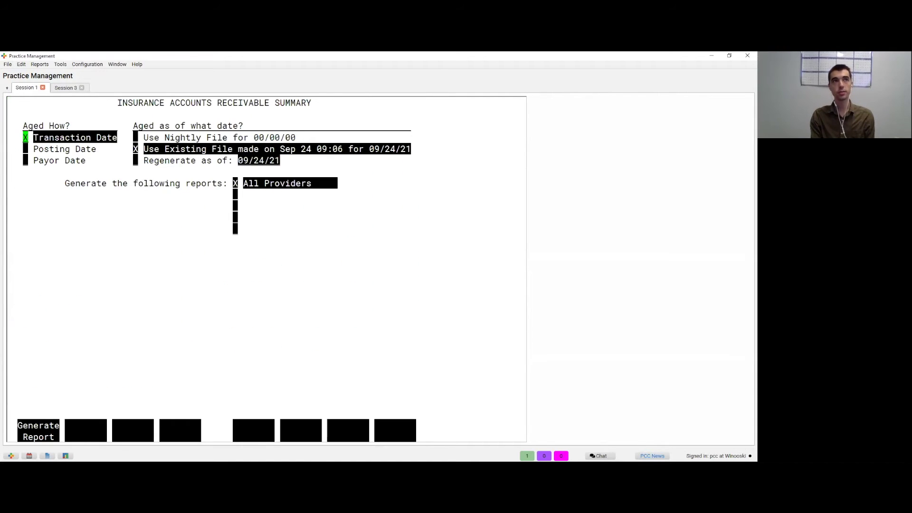
key("Down")
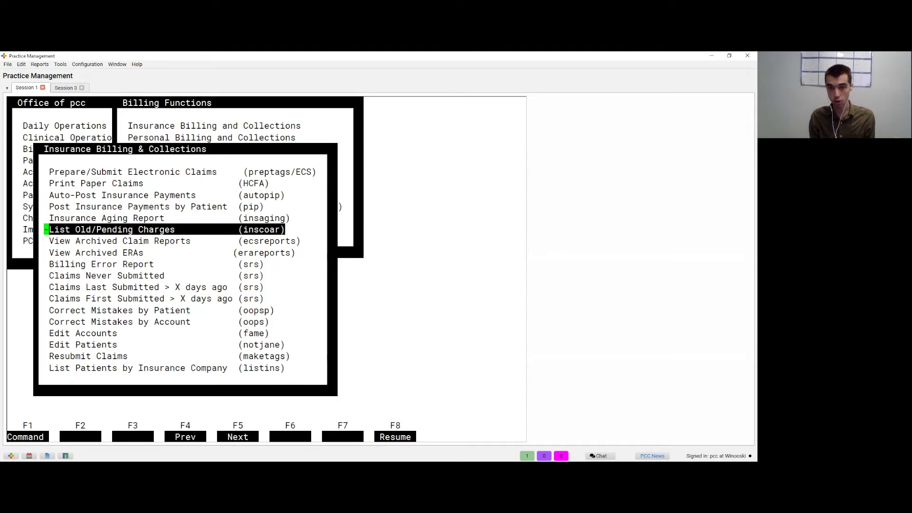
Step: Set the Insurance A/R Detail report to screen output, 120+ days old, All Insurances No, with billing history, then continue
key("Return")
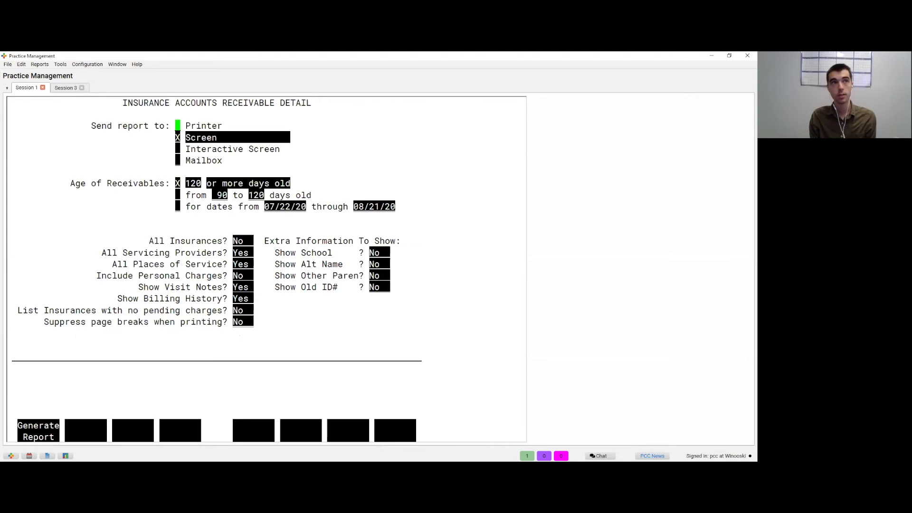
key("Down")
key("Down")
key("Down")
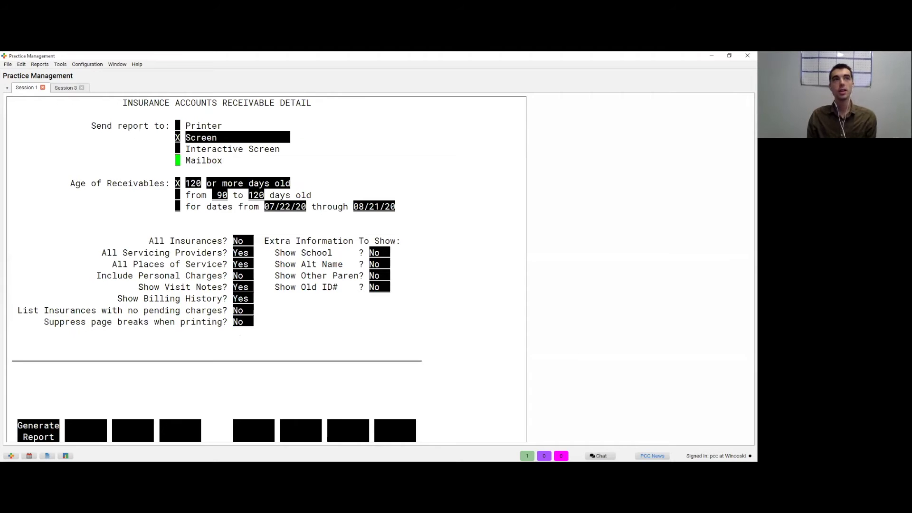
key("Down")
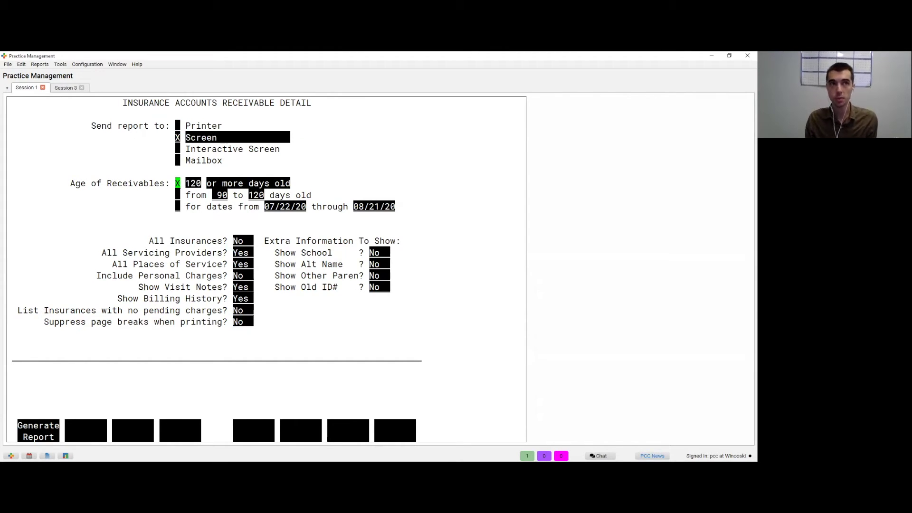
key("Down")
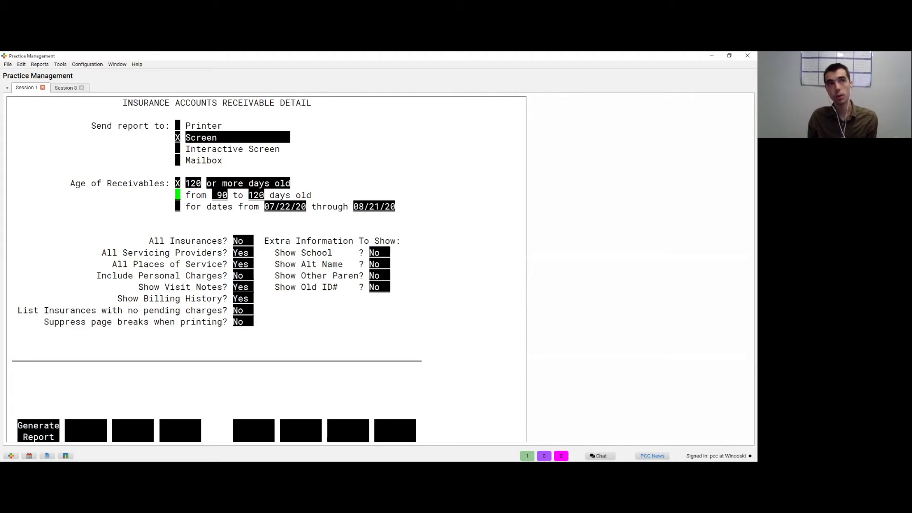
key("Down")
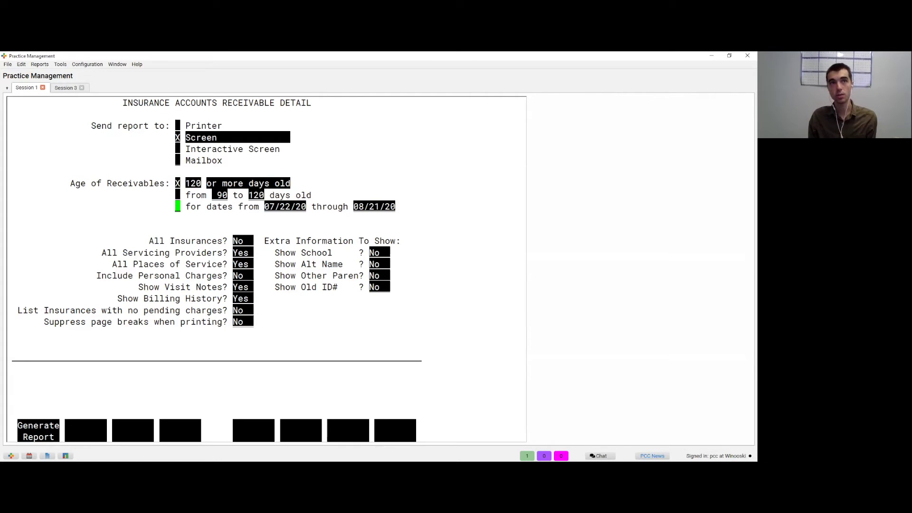
key("Down")
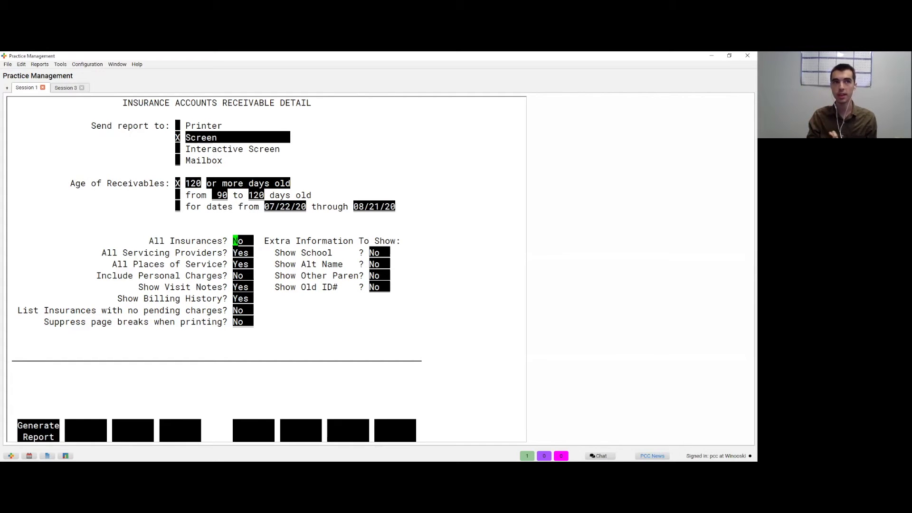
left_click(234, 253)
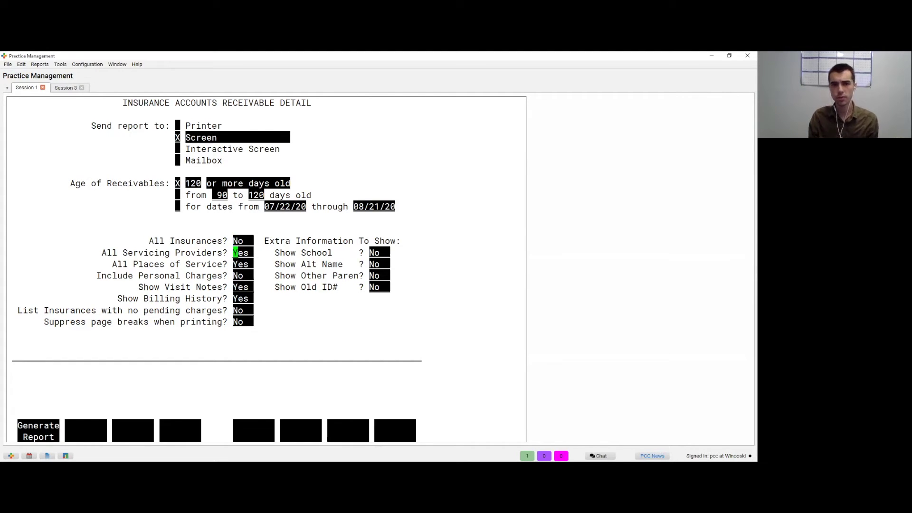
left_click(234, 264)
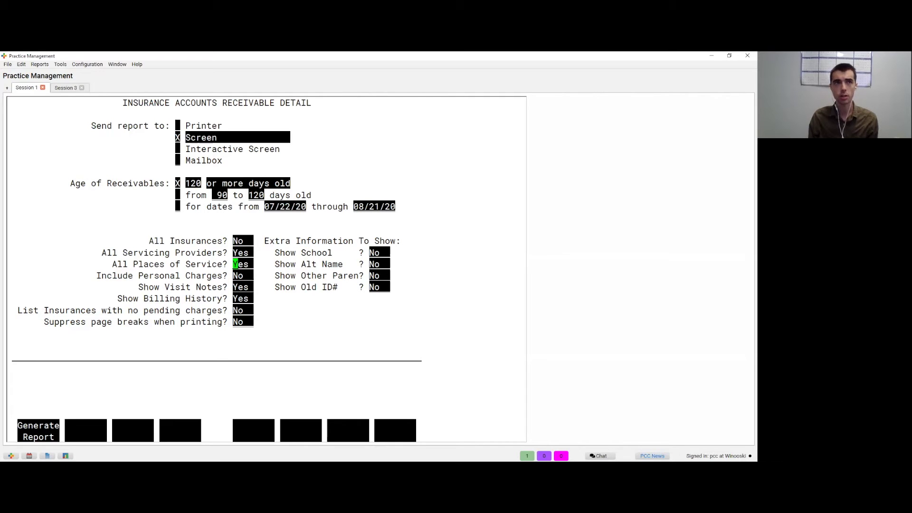
left_click(235, 276)
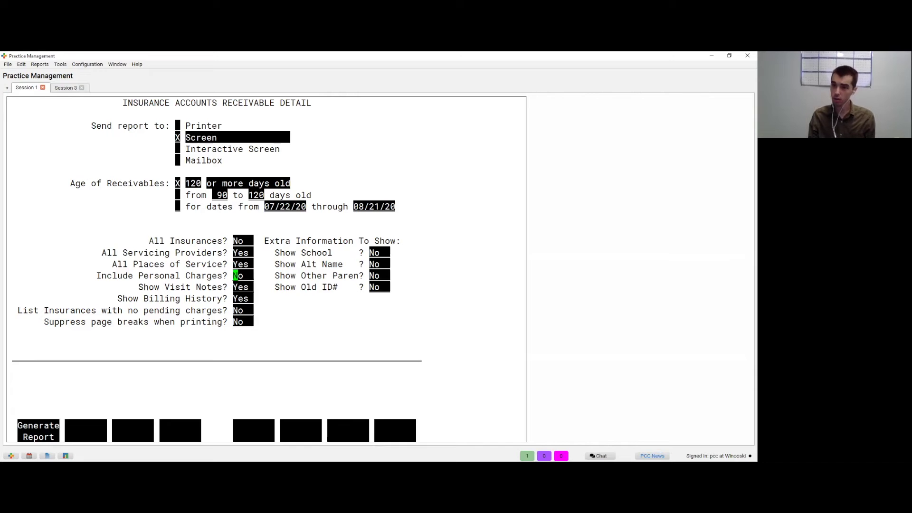
key("Up")
key("Up")
key("Up")
key("Down")
key("Down")
key("Down")
key("Down")
key("Down")
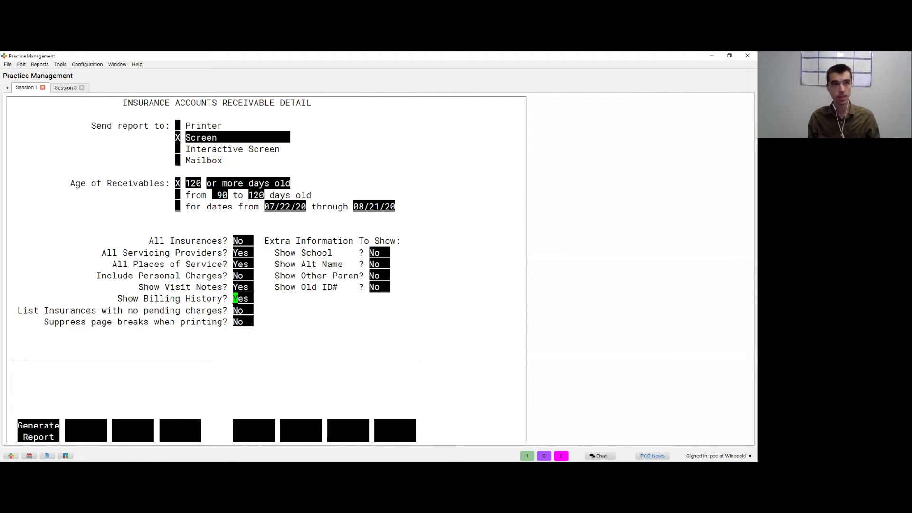
key("F1")
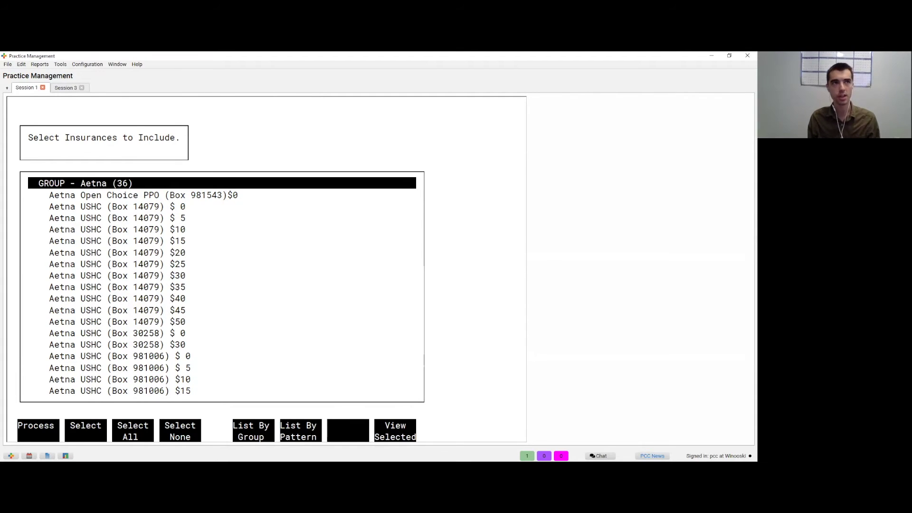
Step: Include only the GROUP - Medicaid insurances and review the resulting report showing $70.58 outstanding
key("Escape")
key("Down")
key("Down")
key("Down")
key("Down")
key("Down")
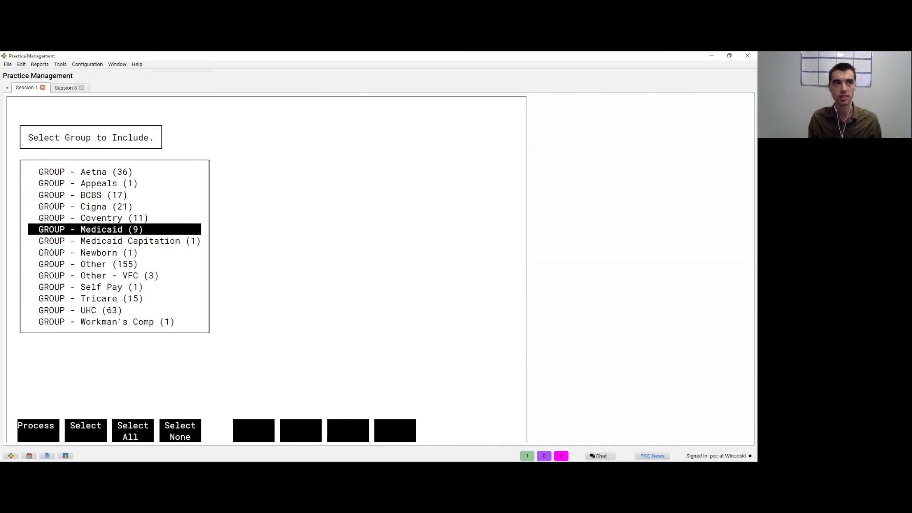
key("F2")
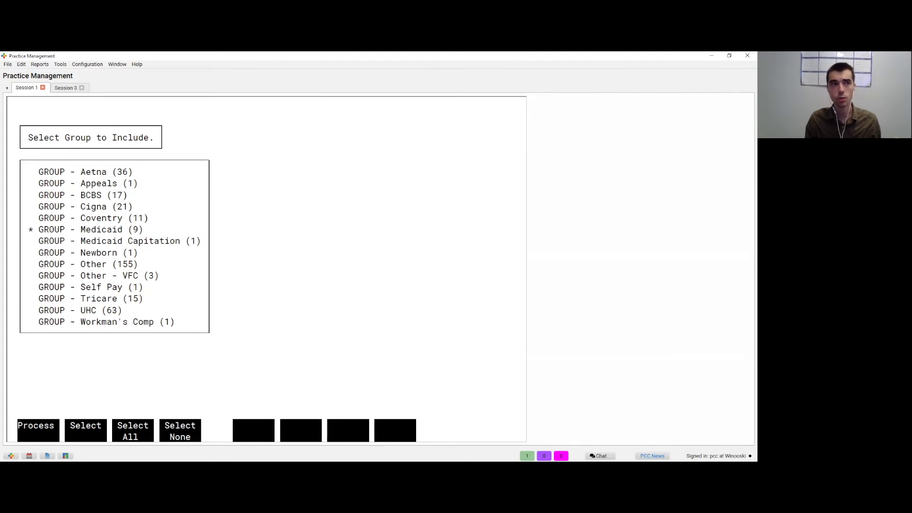
key("F1")
key("F1")
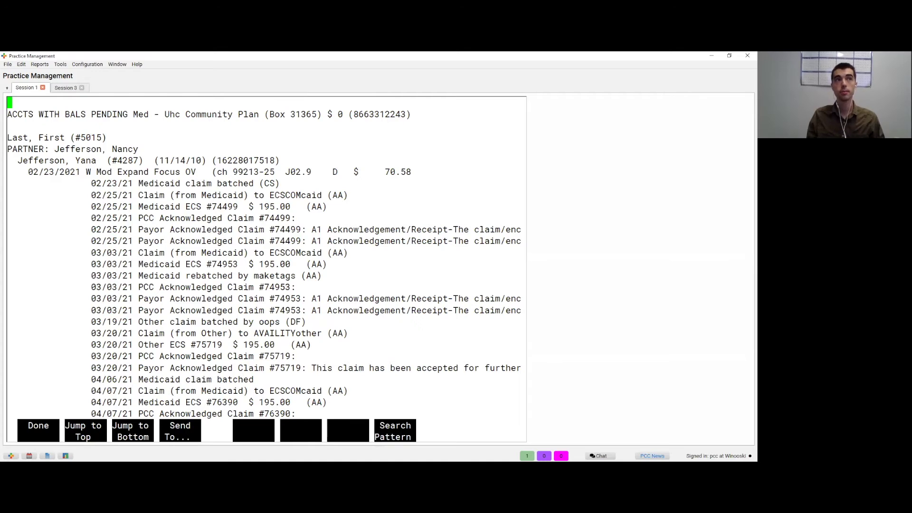
scroll(264, 264, "down", 2)
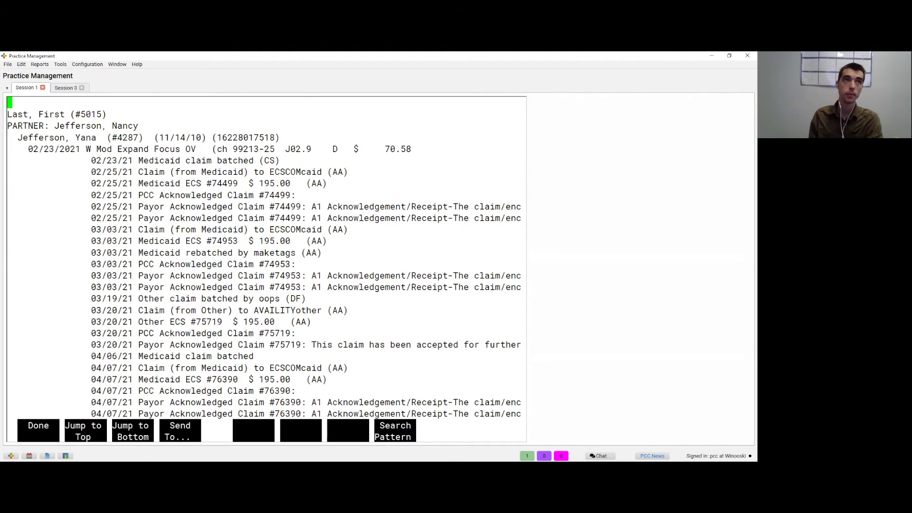
scroll(264, 264, "down", 2)
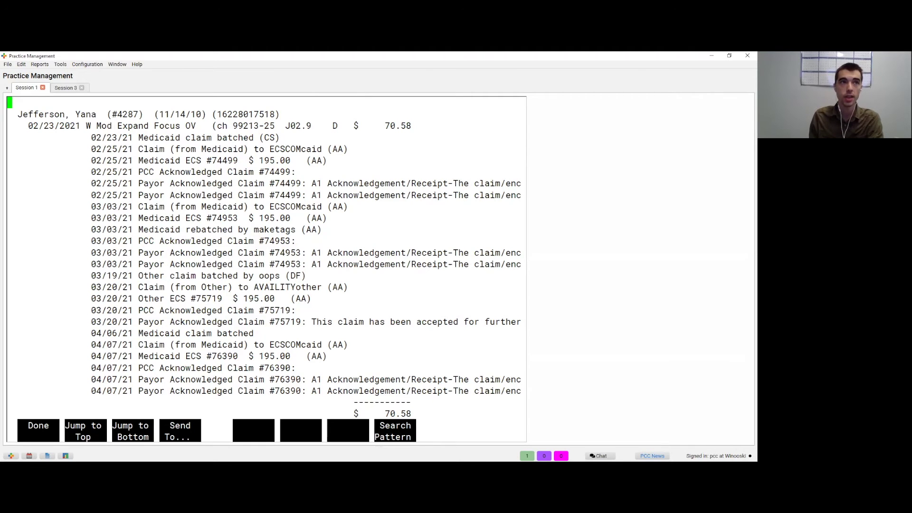
key("Down")
key("Down")
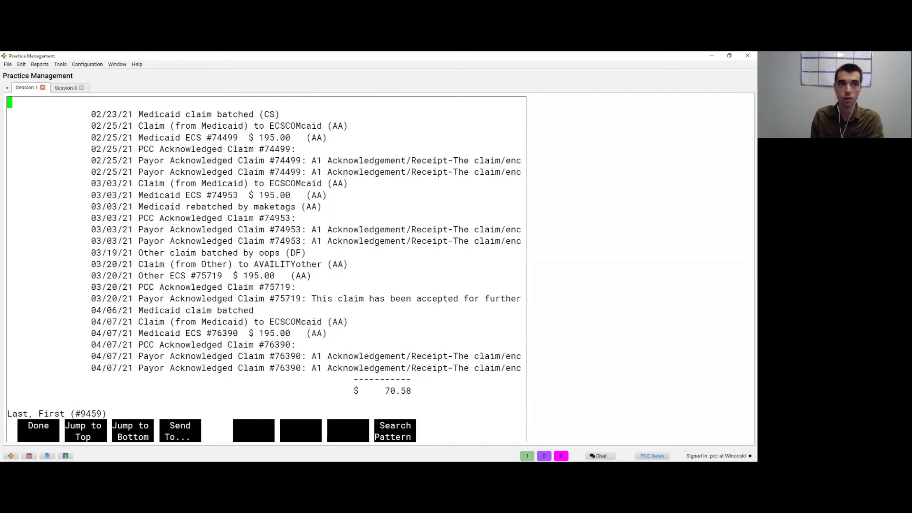
key("Right")
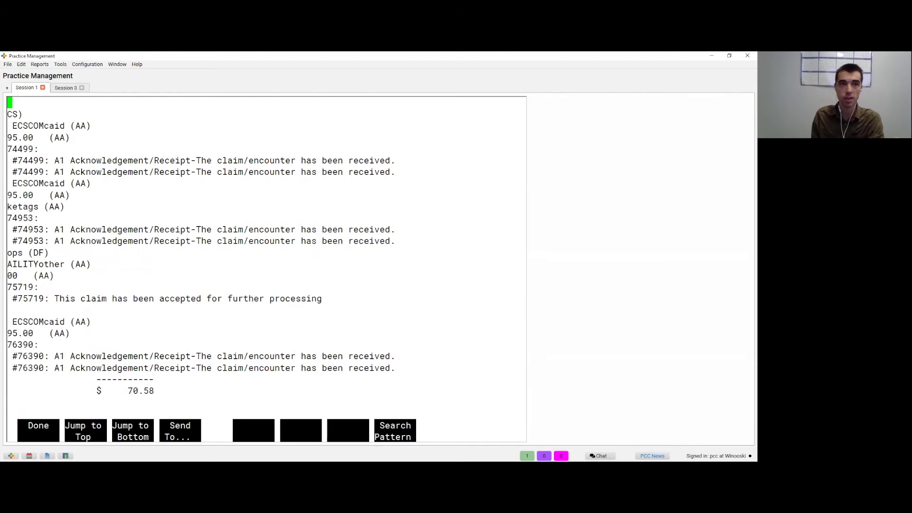
key("Left")
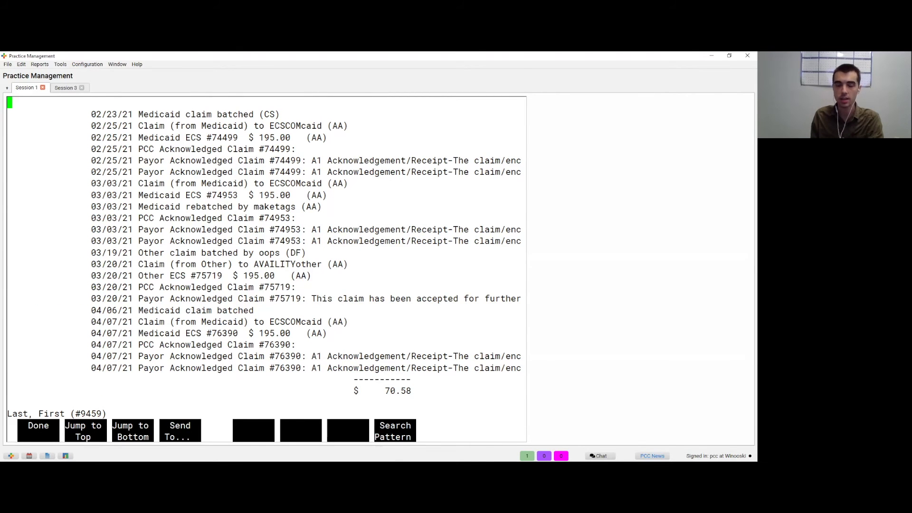
key("Down")
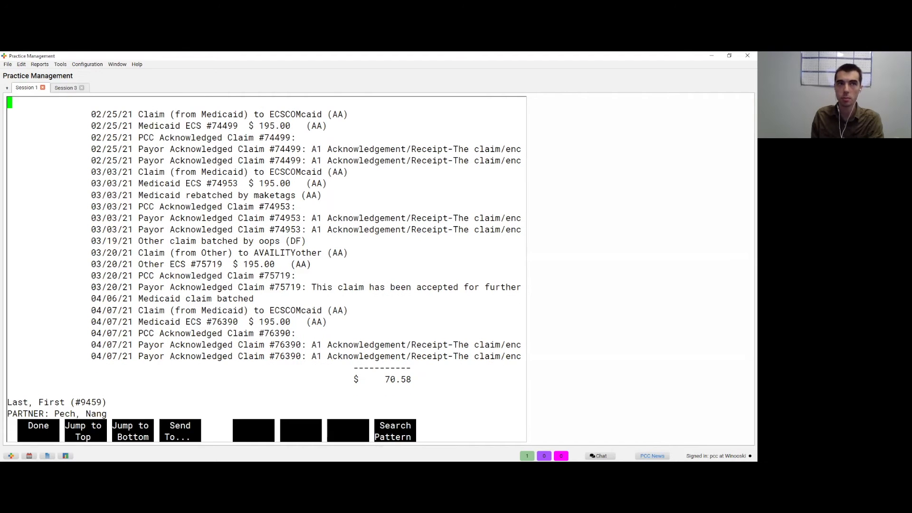
key("Up")
key("Up")
key("Up")
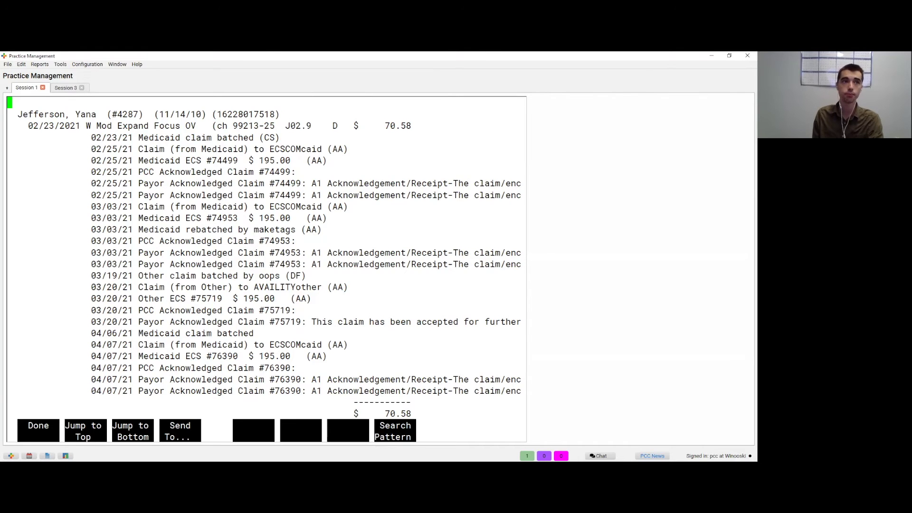
key("space")
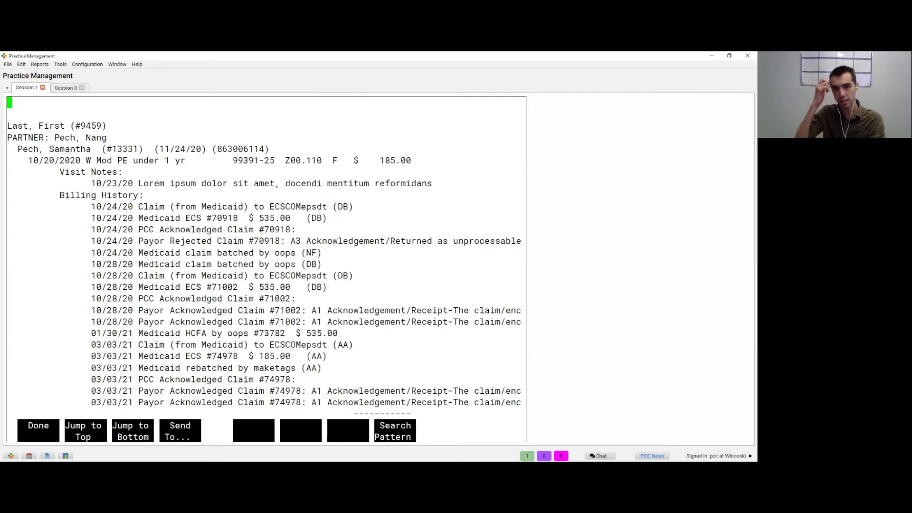
key("b")
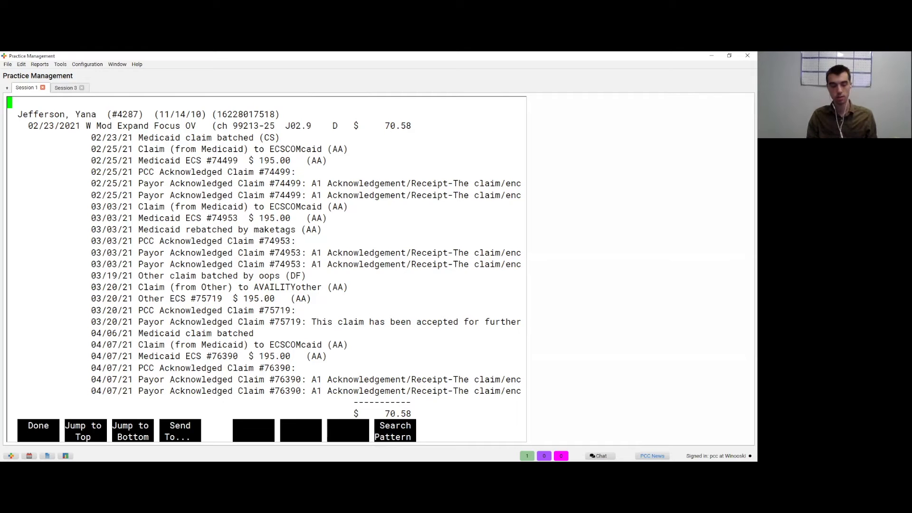
key("Up")
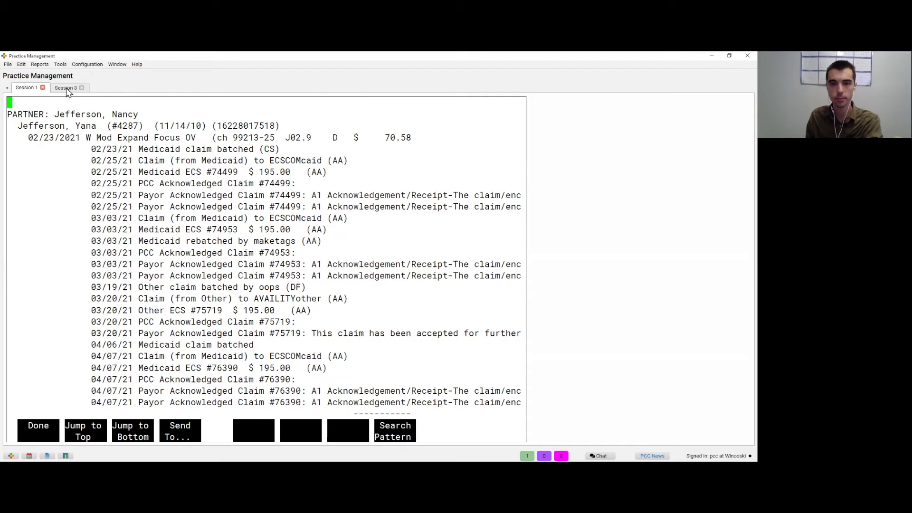
Step: In Session 3, open Billing Functions > Correct Mistakes by Patient
left_click(67, 92)
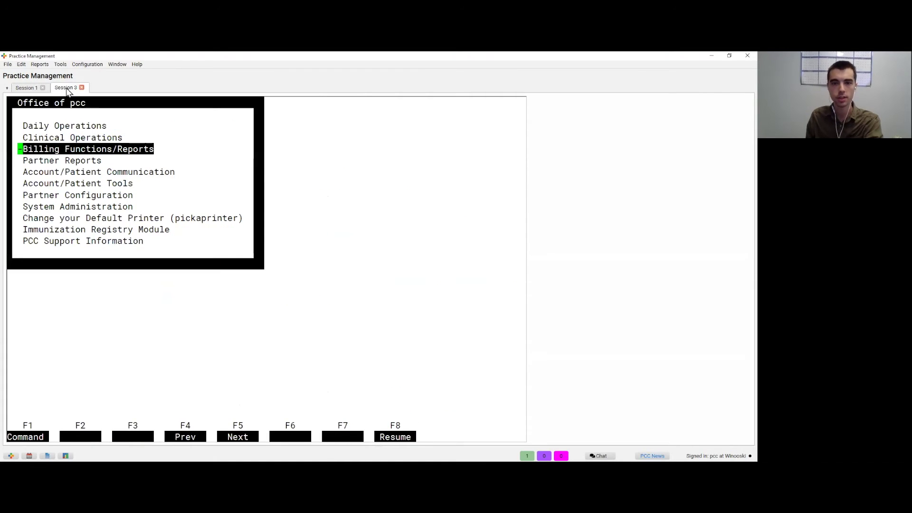
key("Return")
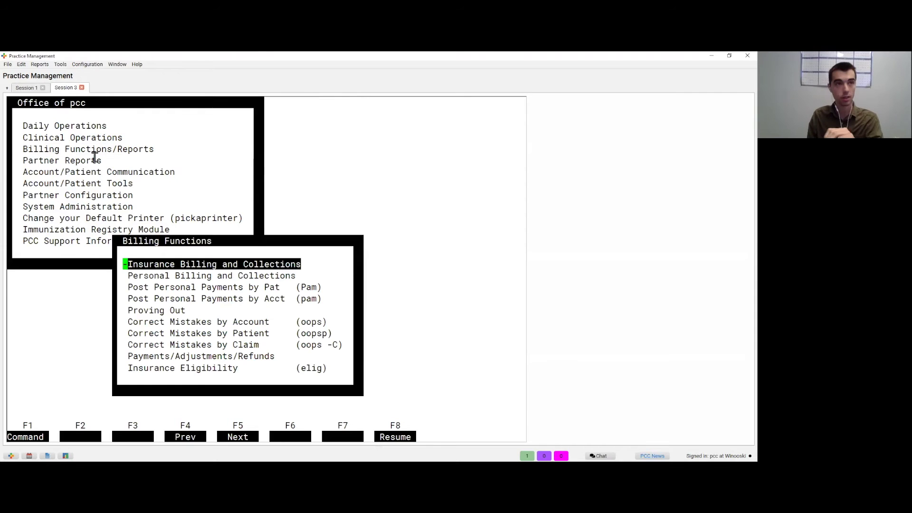
key("Down")
key("Down")
key("Down")
key("Down")
key("Down")
key("Down")
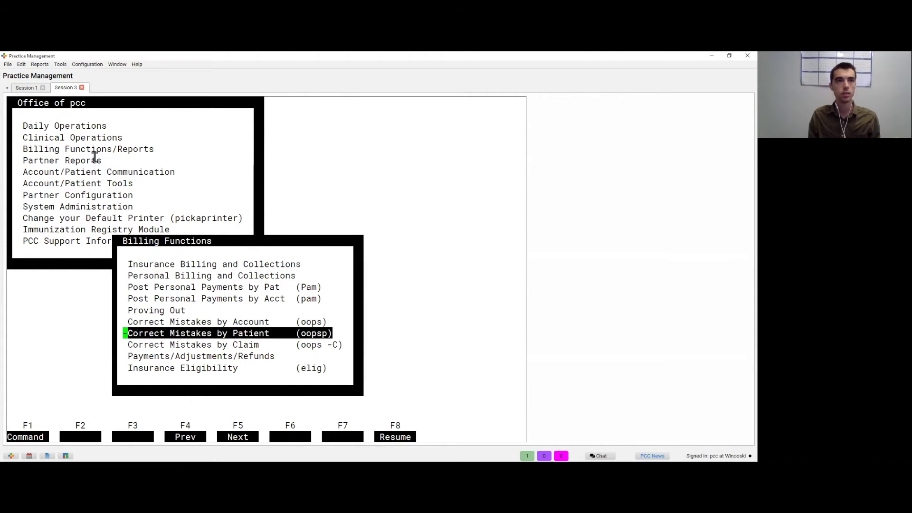
key("Return")
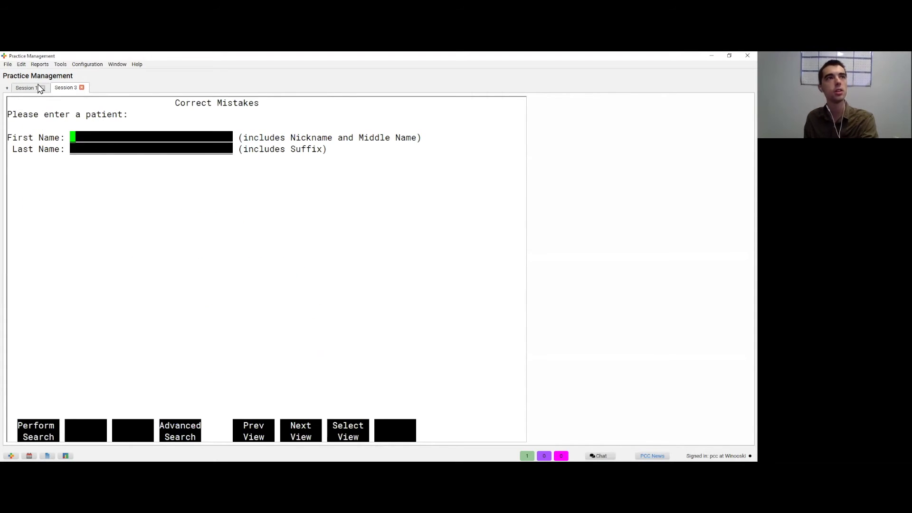
Step: Enter the reported patient's first and last name and search for the account
left_click(40, 86)
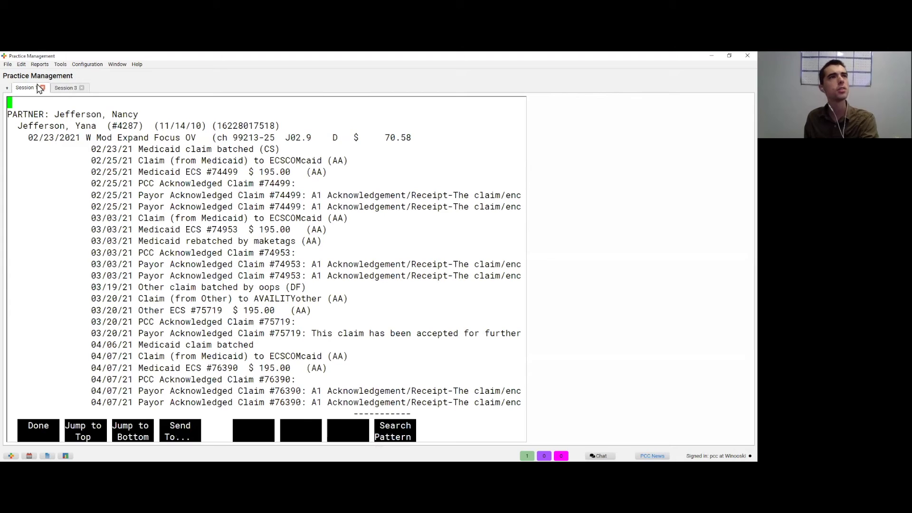
left_click(66, 88)
key("Return")
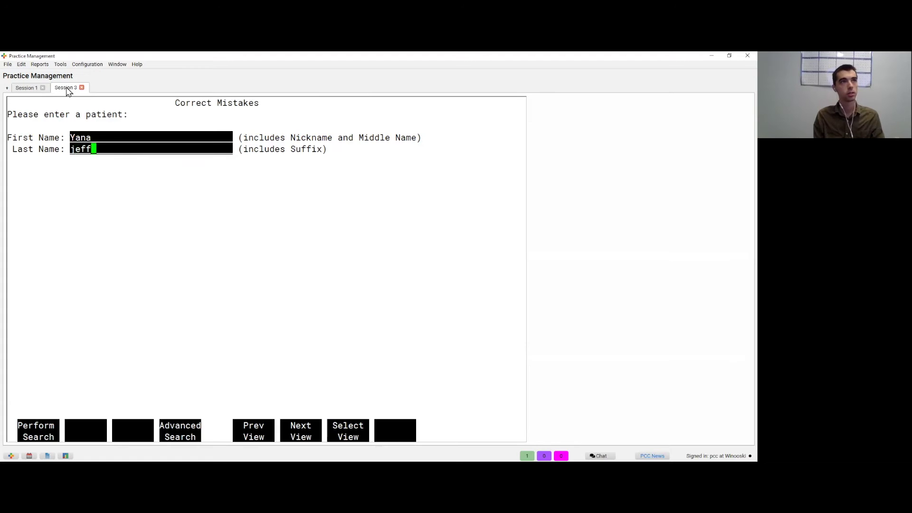
key("Return")
key("Return")
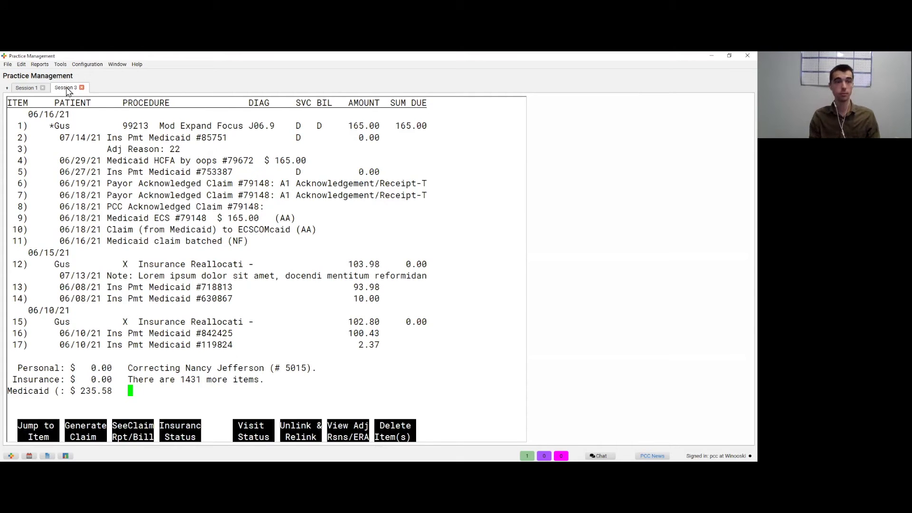
Step: Page through the billing items and jump the list to 02/23/21
left_click(34, 90)
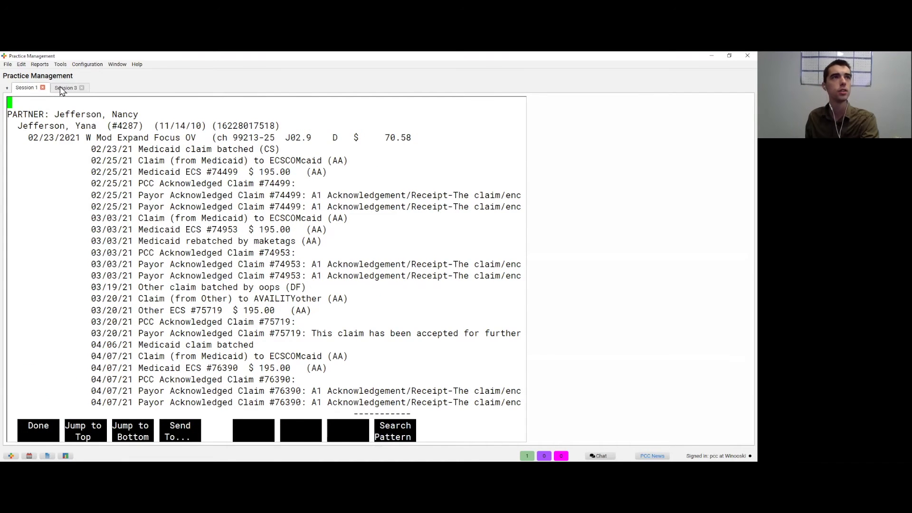
left_click(61, 89)
key("Page_Down")
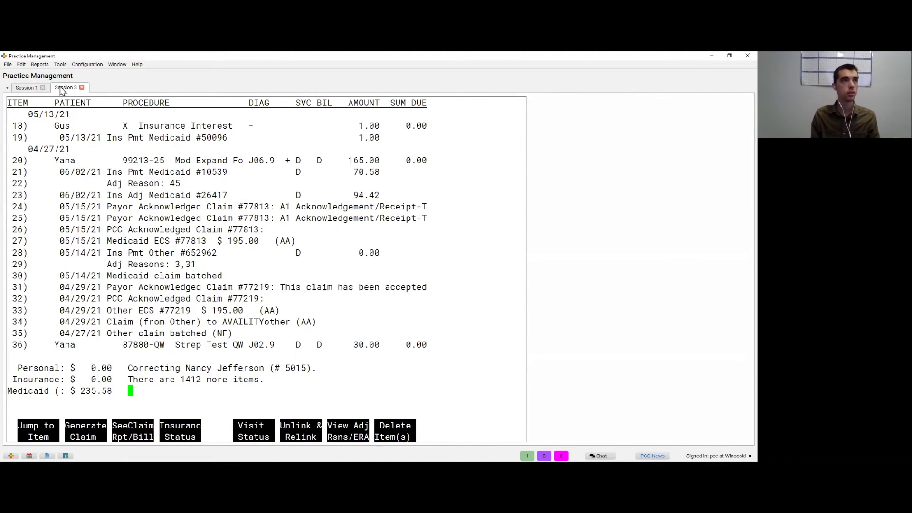
key("Page_Down")
key("Page_Down")
key("Page_Down")
key("Page_Down")
key("Page_Down")
key("Page_Down")
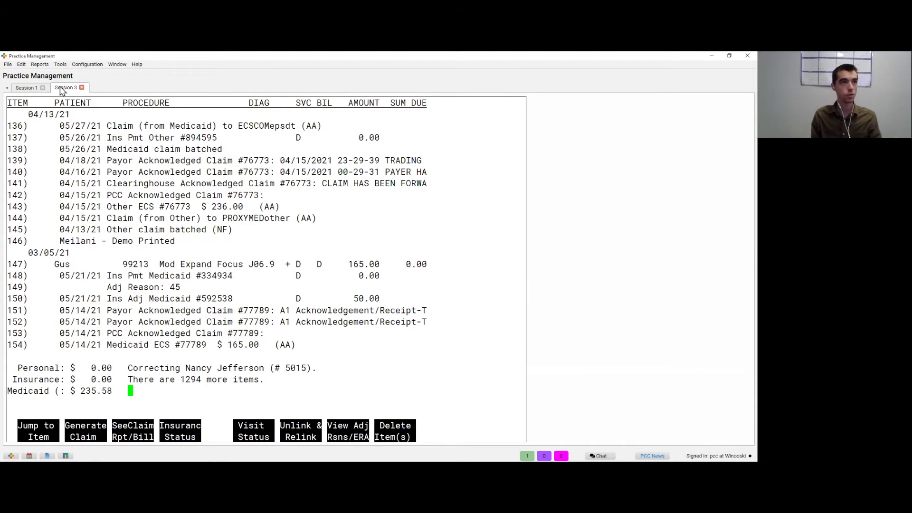
key("F1")
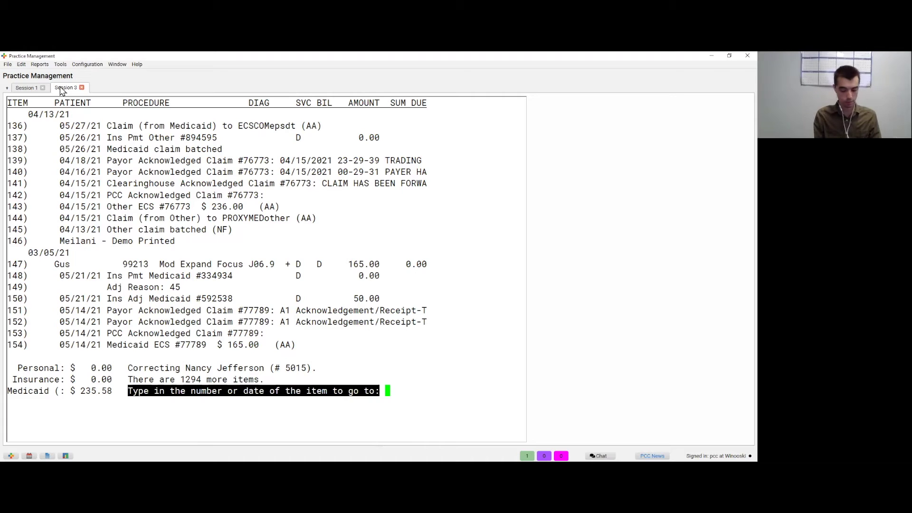
type("02/23/21")
key("Return")
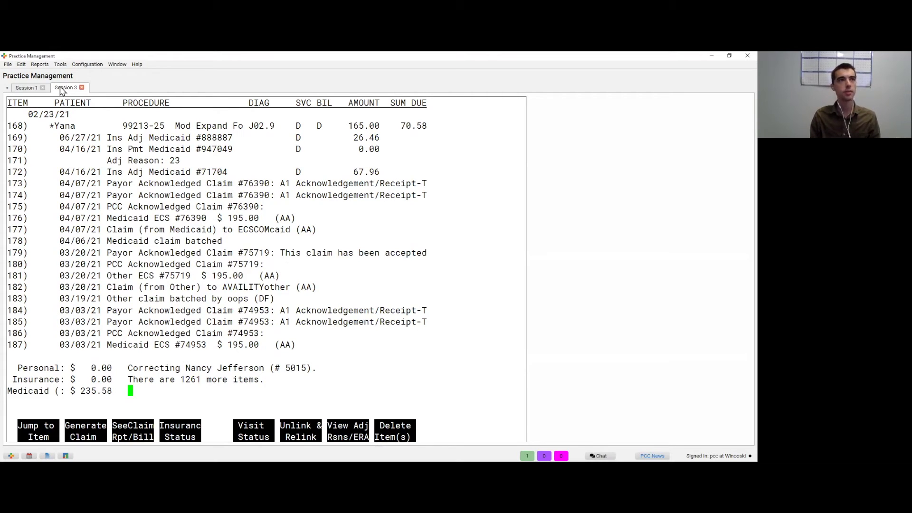
Step: Review the 02/23/21 visit's claim history items against the A/R report, then start choosing items to edit
left_click(28, 88)
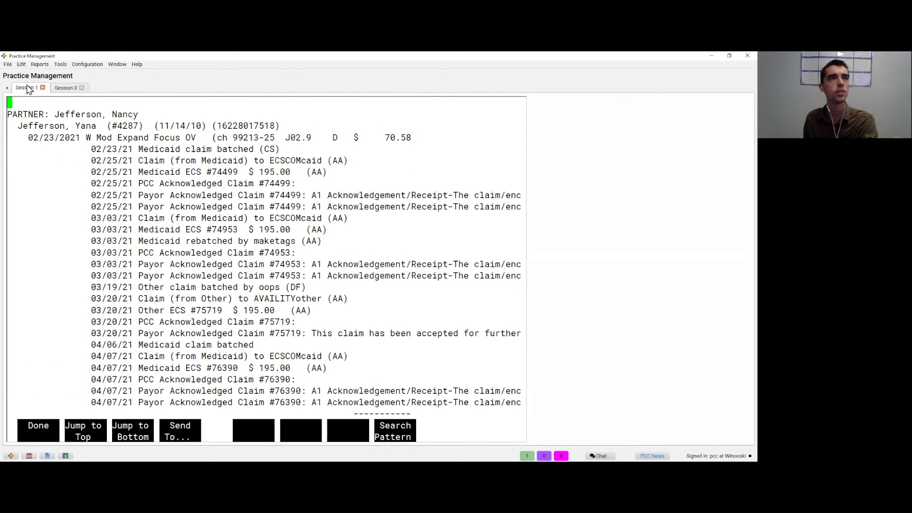
left_click(66, 90)
key("Page_Down")
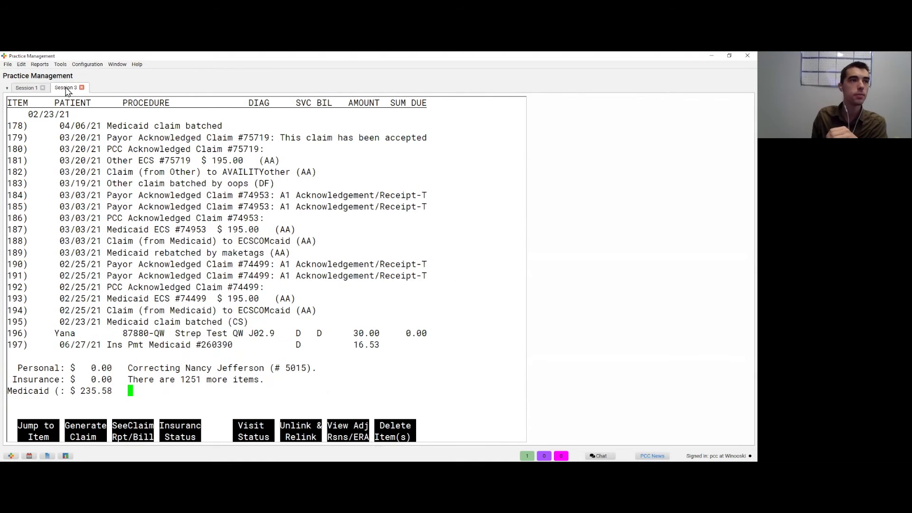
key("Page_Down")
key("Page_Down")
key("Page_Down")
key("Page_Down")
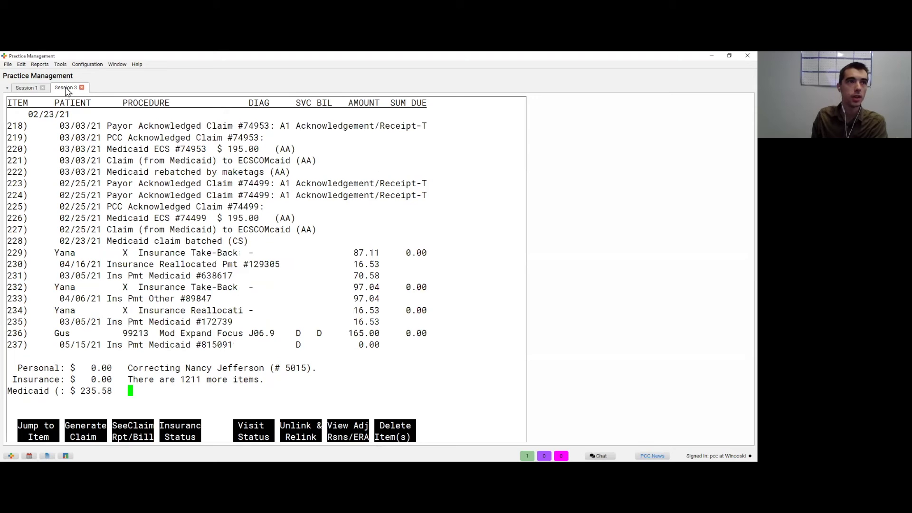
key("Page_Down")
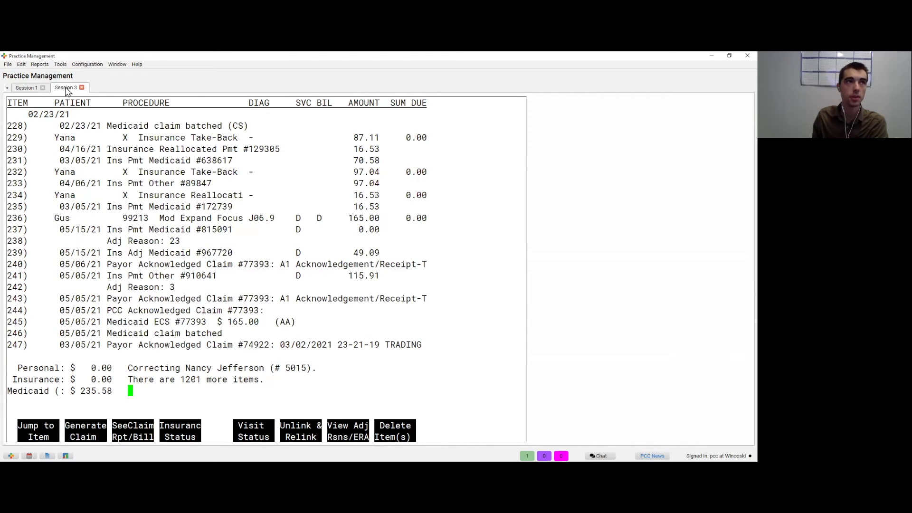
key("Page_Up")
key("Page_Up")
key("Page_Up")
key("Page_Up")
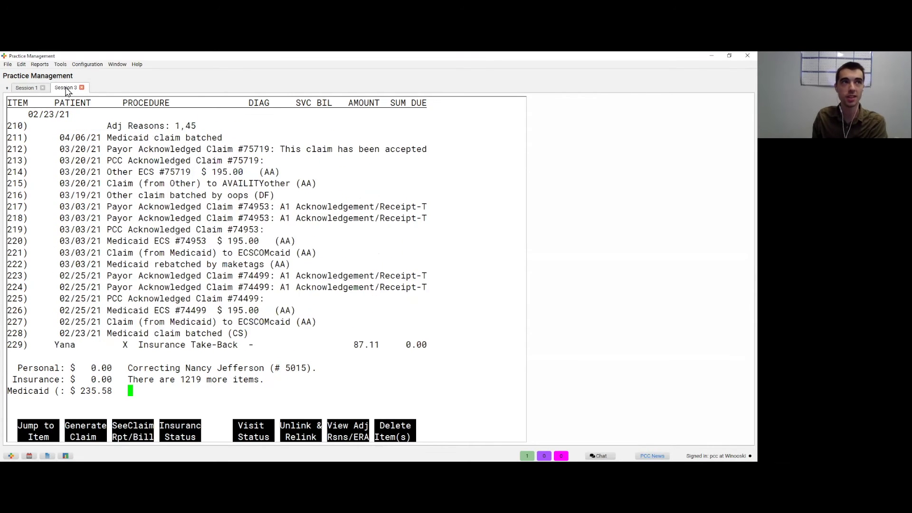
key("Page_Up")
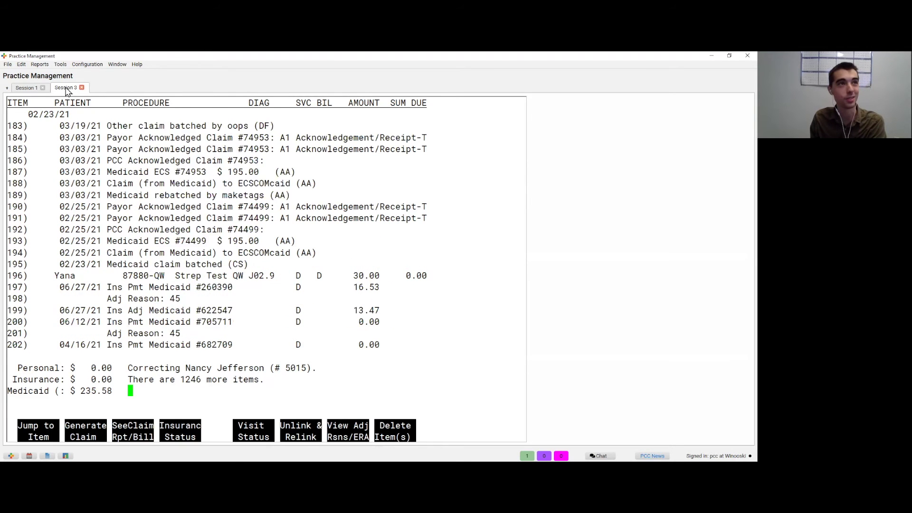
key("Page_Up")
key("Page_Up")
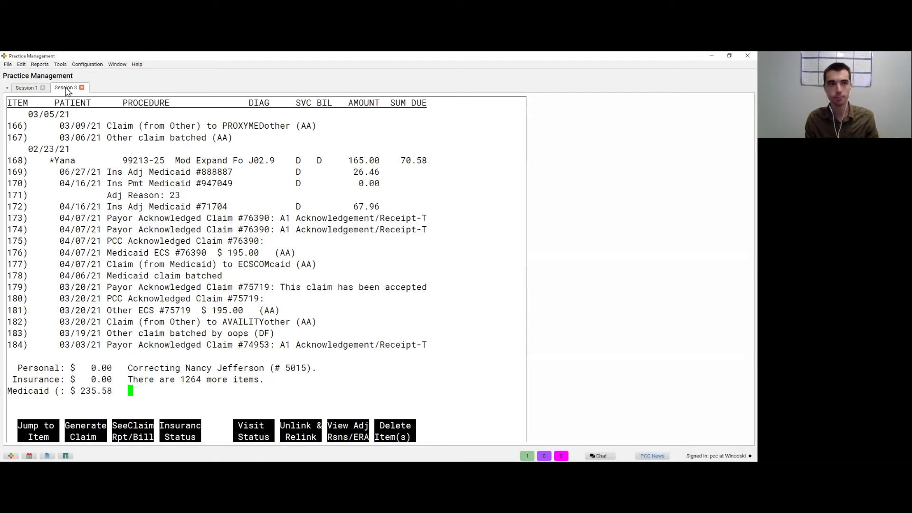
key("Return")
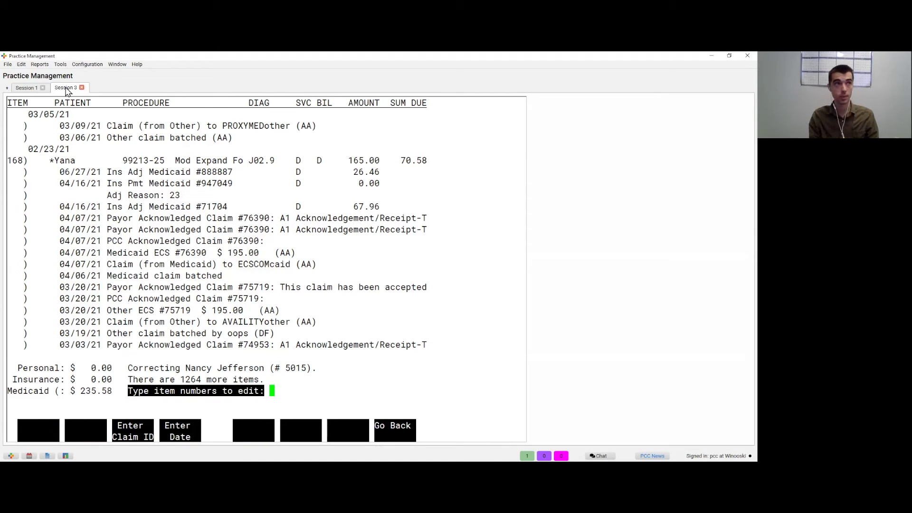
Step: Open the first visit dated 02/23/21 (entered as 022321) for changes
key("F4")
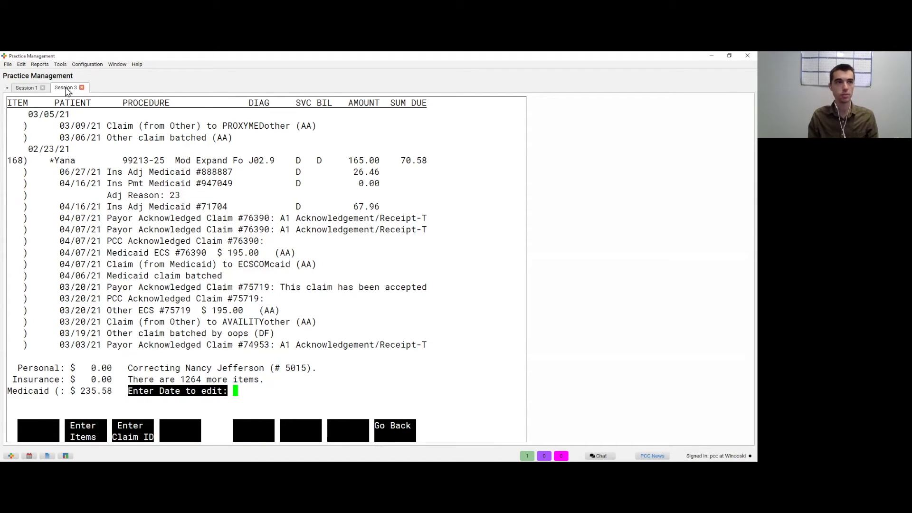
type("022321")
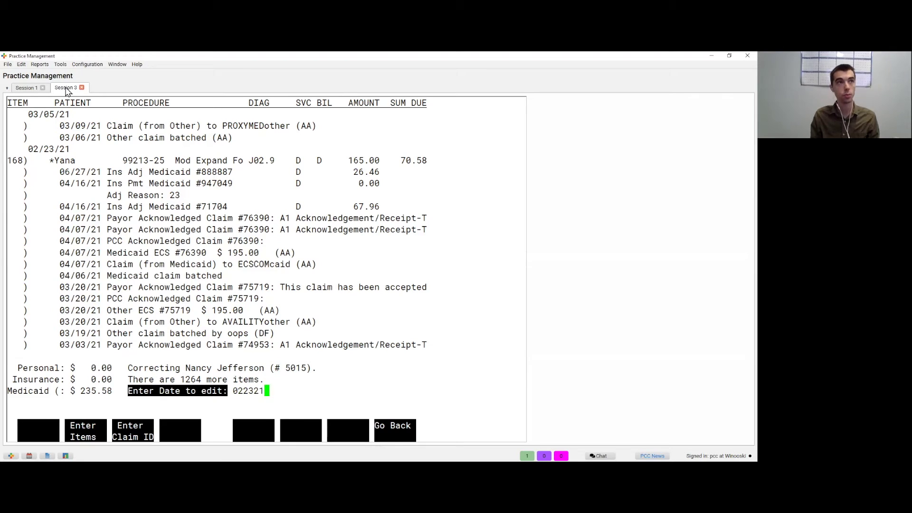
key("Return")
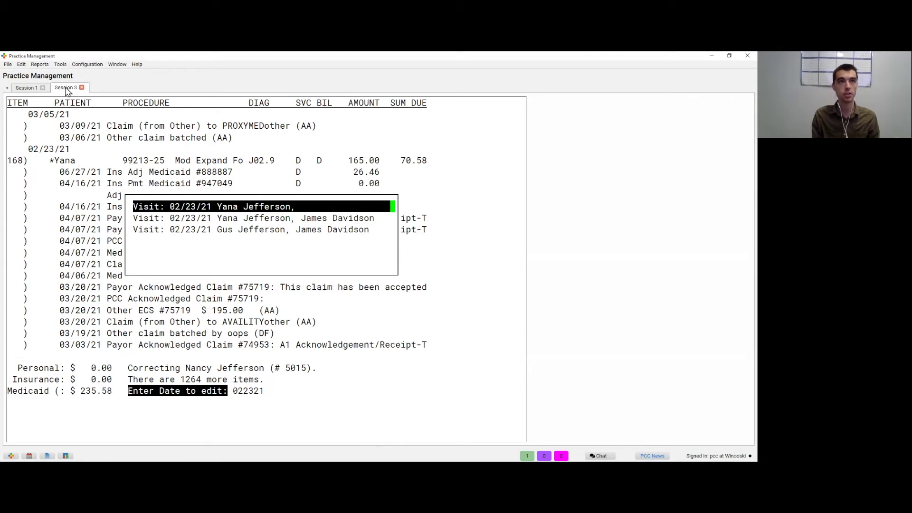
key("Return")
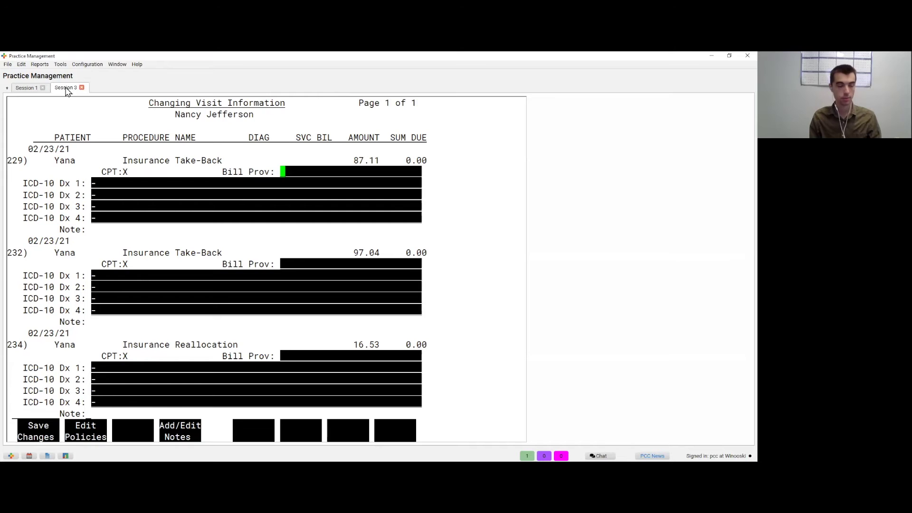
Step: Add the note 'Spoke with payor, they are reprocessing and expect payment within 10 days' and exit
key("F4")
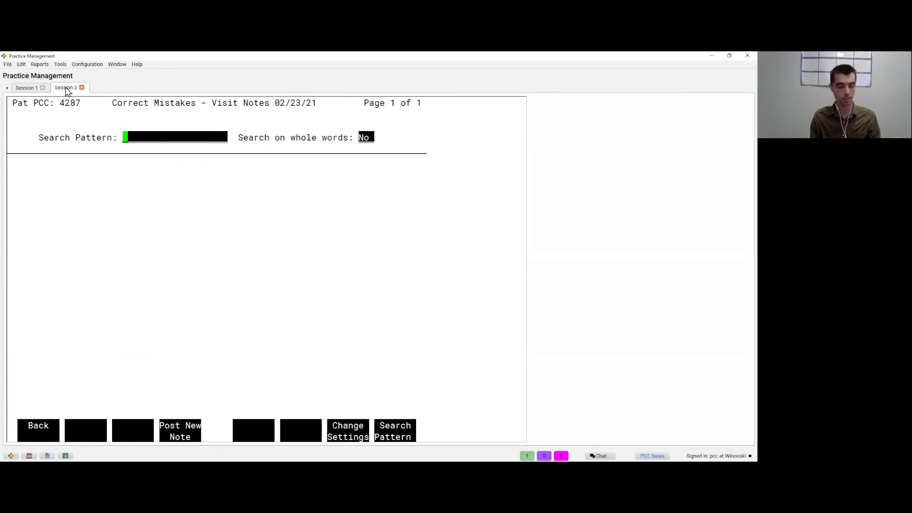
key("F4")
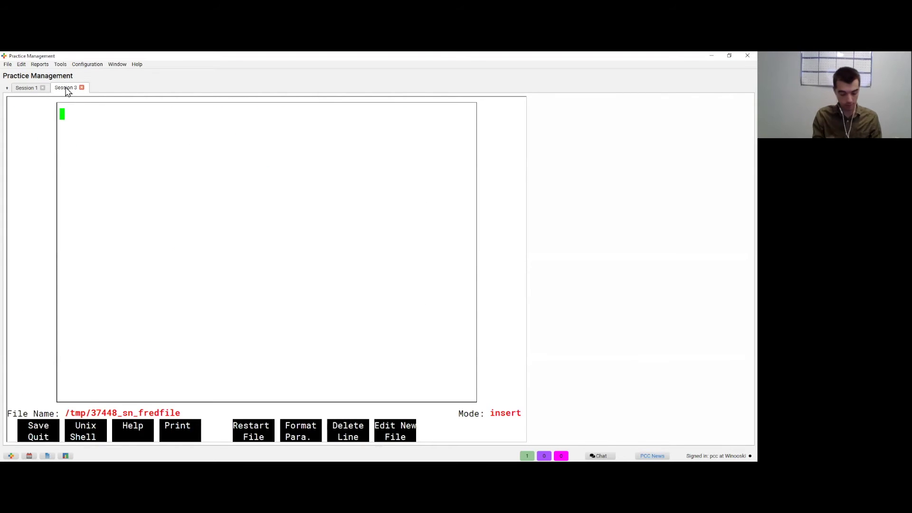
type("Spoke with payor, they are repro")
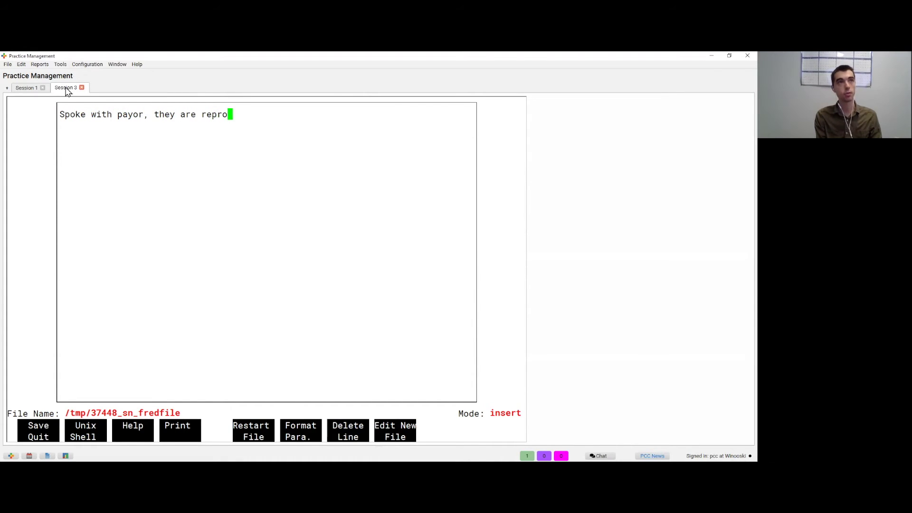
type("cessing ")
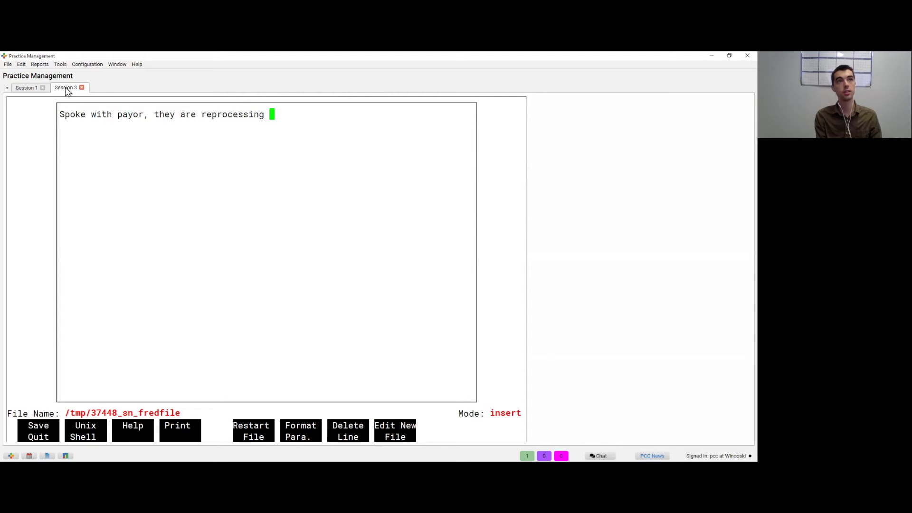
type("and expect pay")
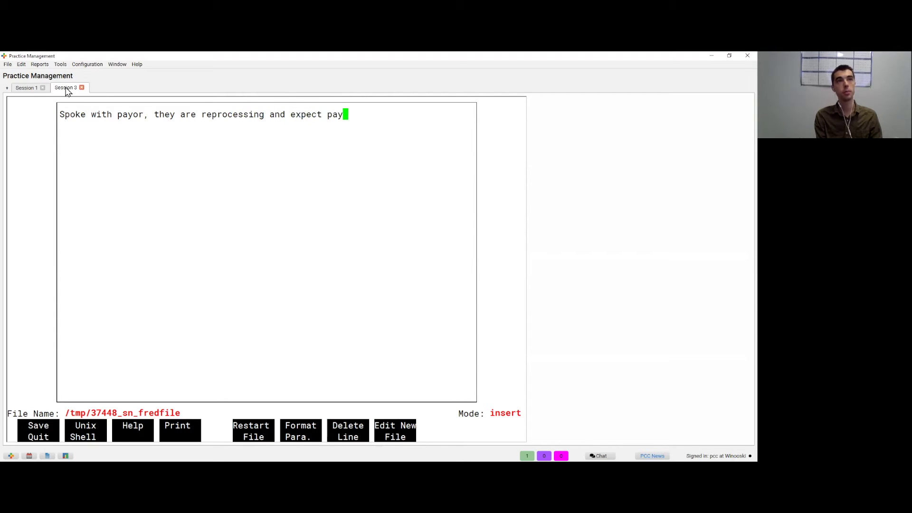
type("ment within 10 days")
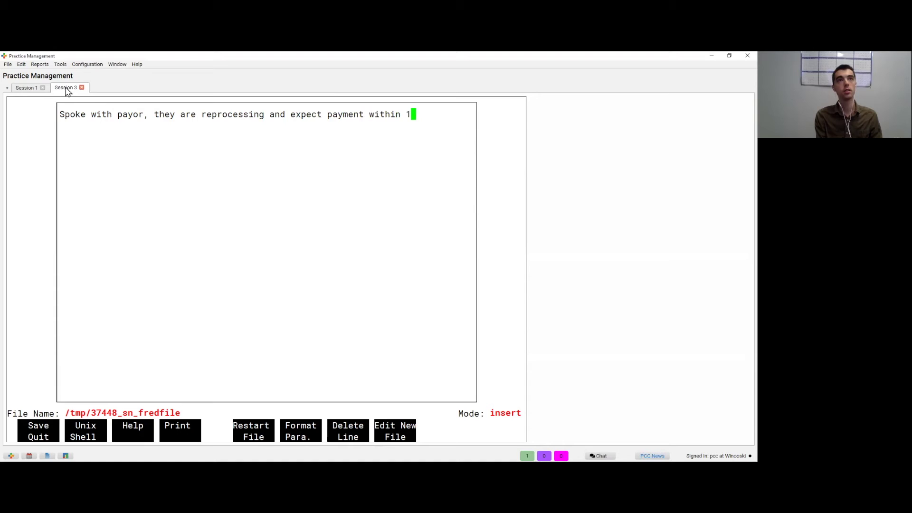
key("F1")
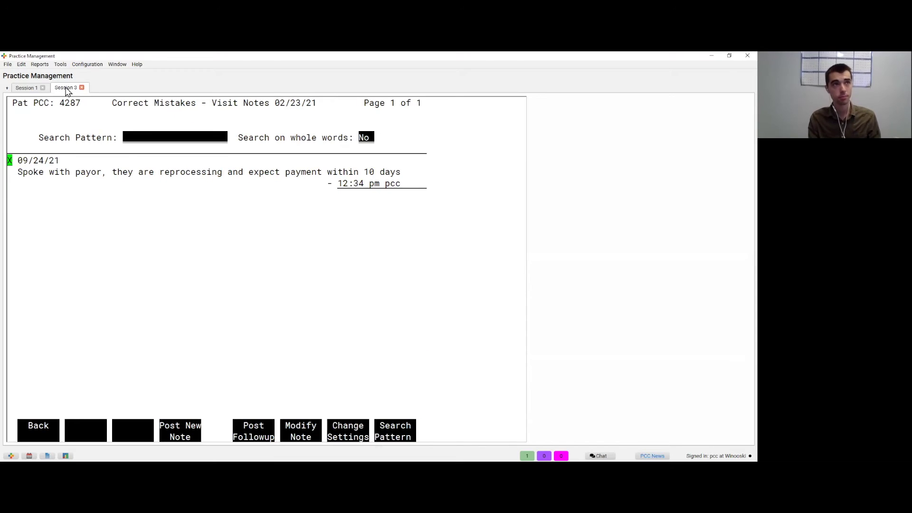
key("F1")
key("F1")
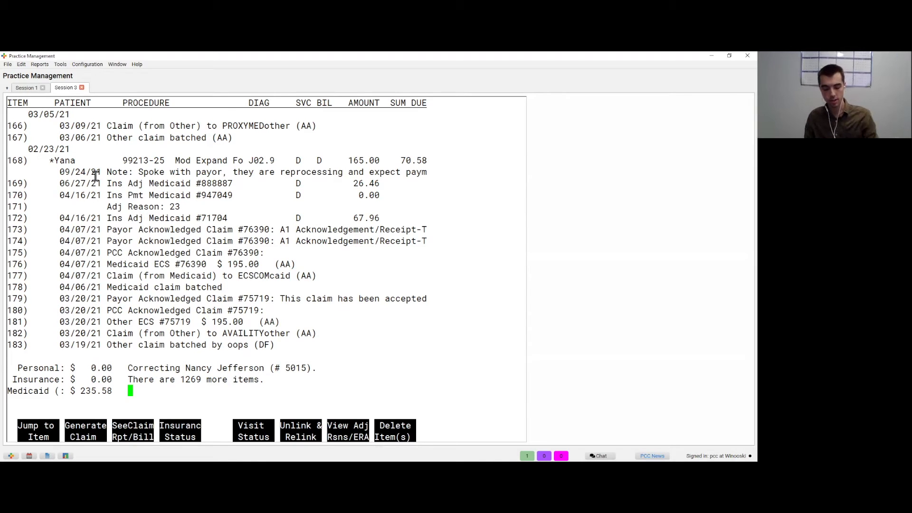
key("F12")
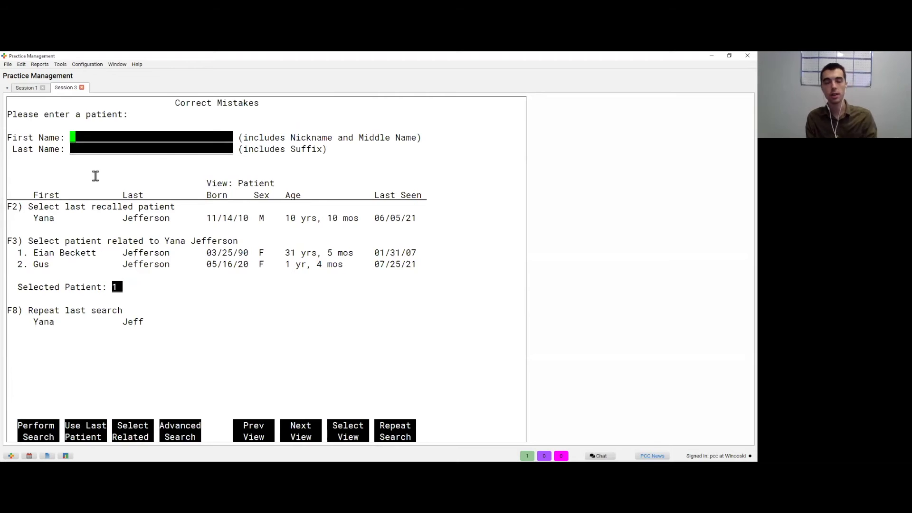
key("F12")
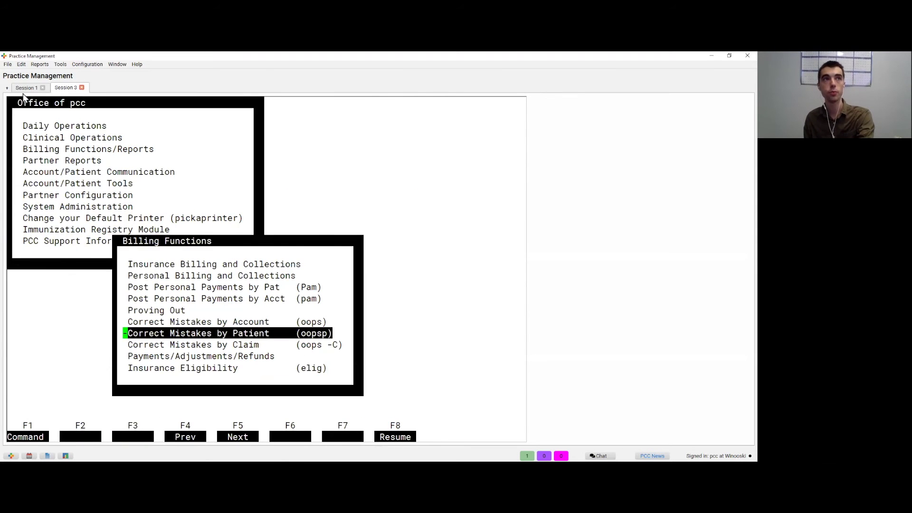
Step: Switch to Session 1 and scroll through the pending Insurance A/R Detail report
left_click(24, 88)
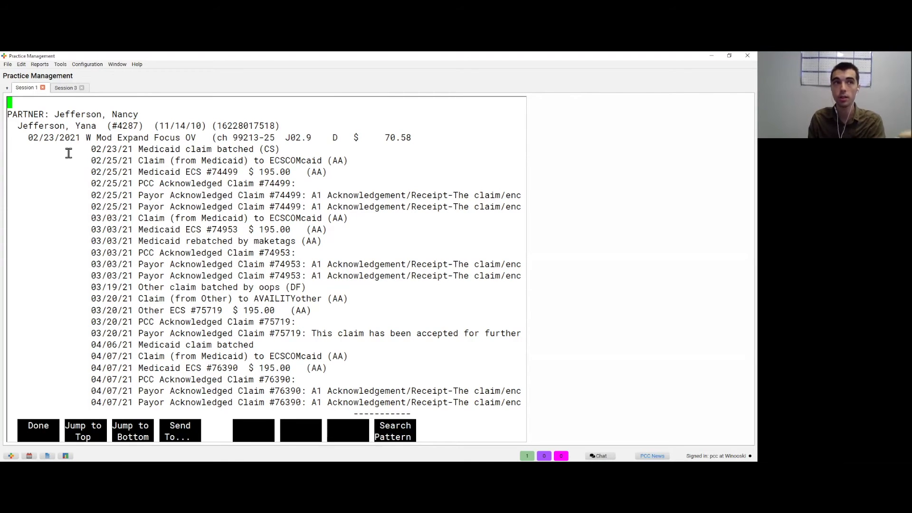
scroll(69, 153, "down", 5)
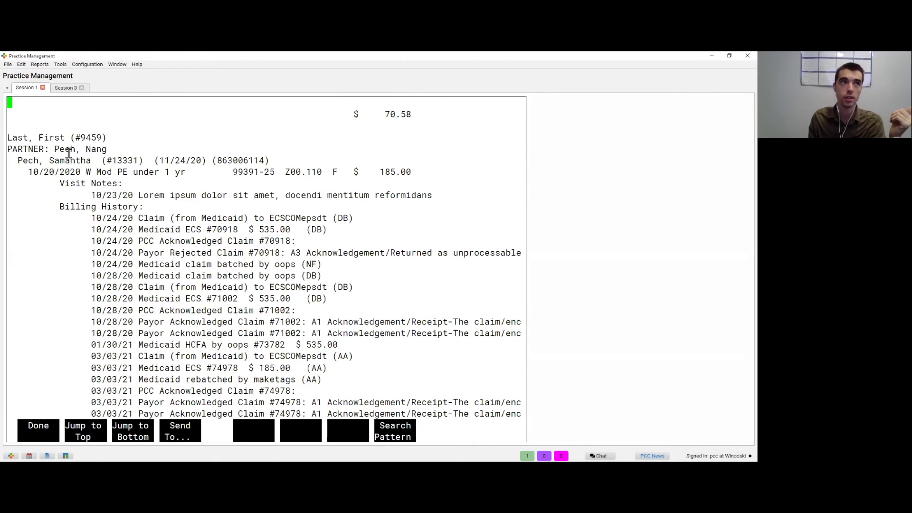
scroll(69, 152, "down", 2)
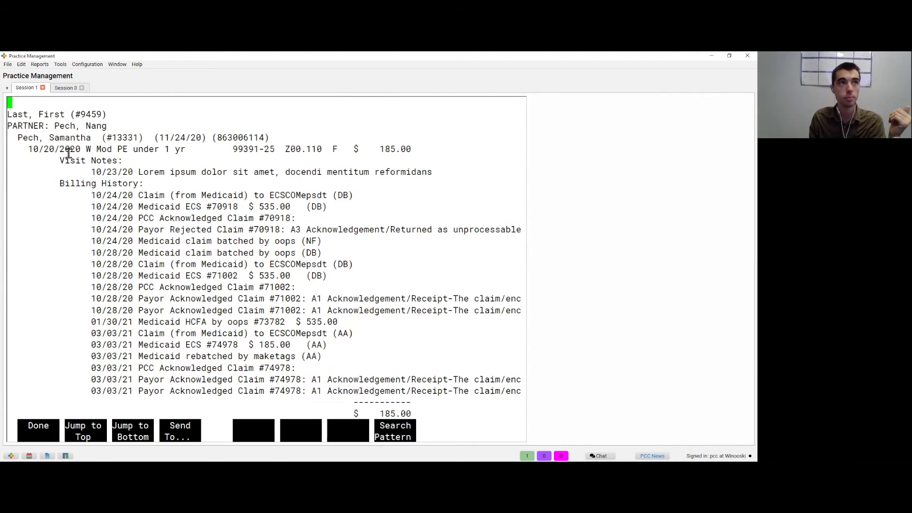
scroll(69, 153, "down", 1)
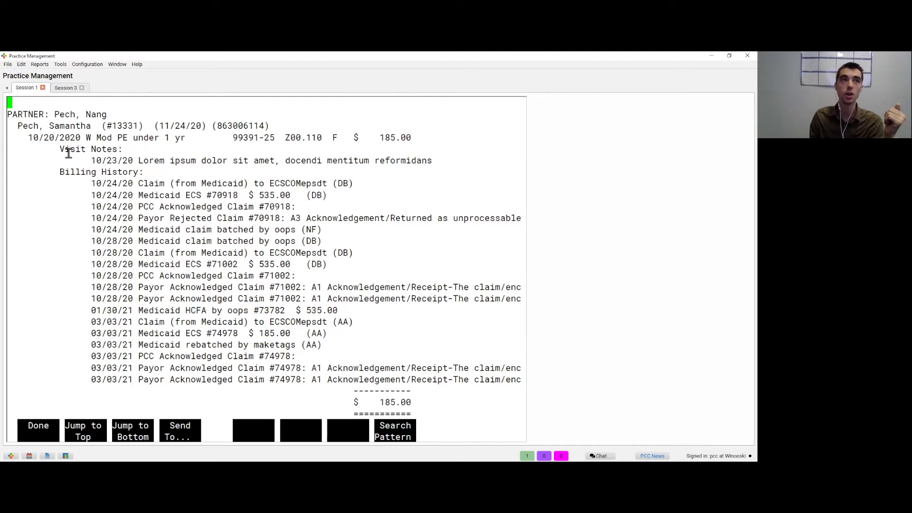
scroll(69, 153, "down", 1)
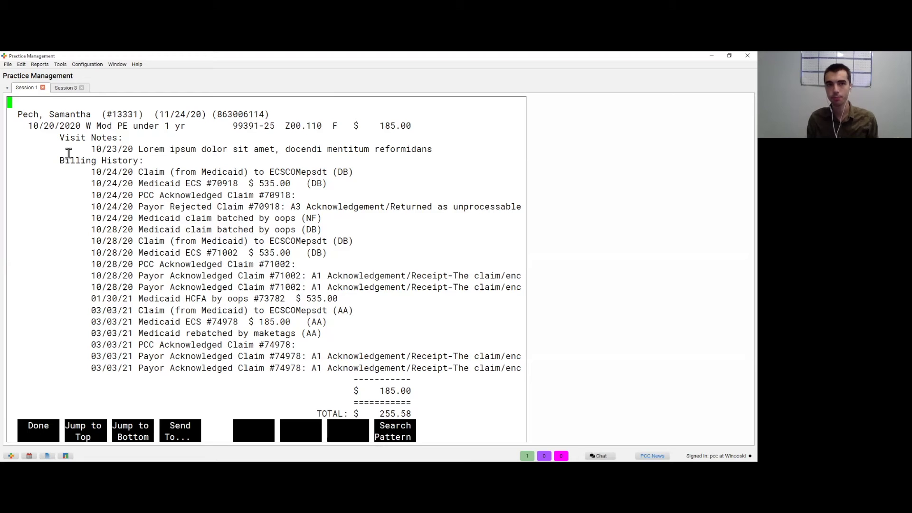
Step: Page through the rest of the 120+ day A/R report, then return to its criteria form
key("Page_Down")
key("Page_Down")
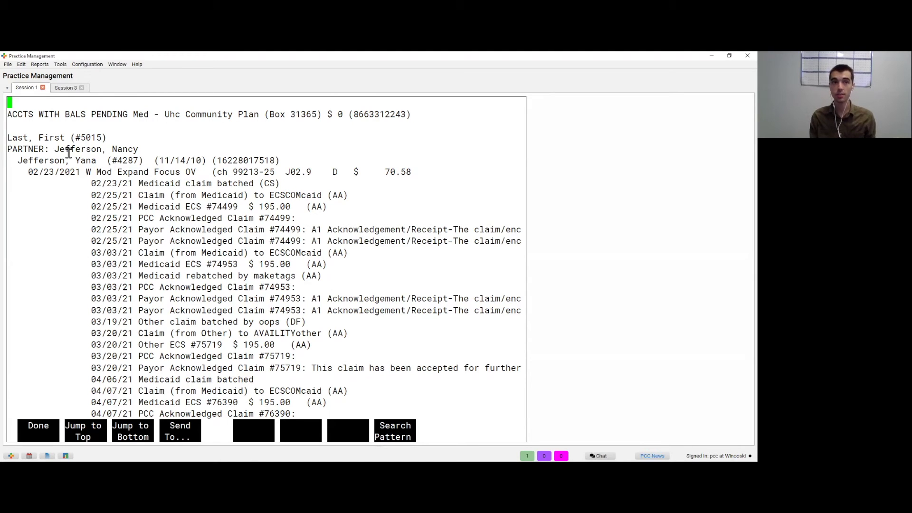
scroll(69, 153, "down", 5)
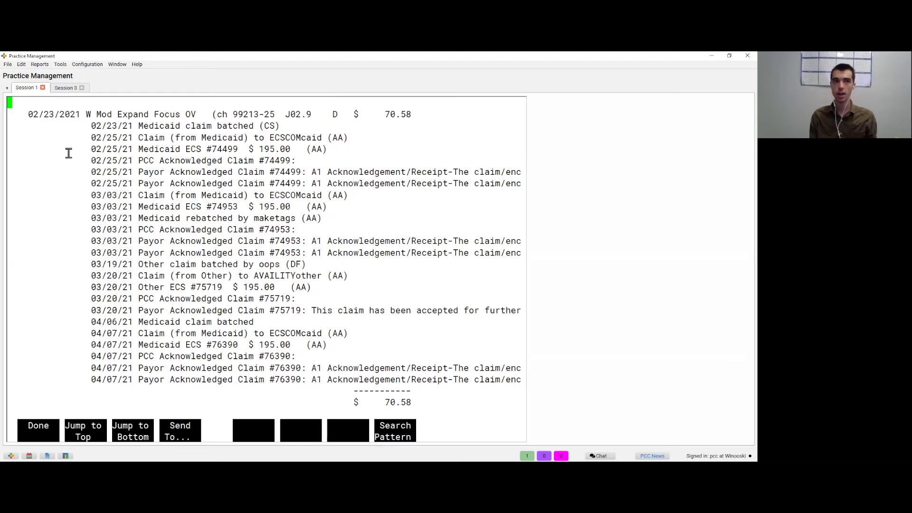
scroll(69, 153, "up", 1)
scroll(69, 153, "down", 10)
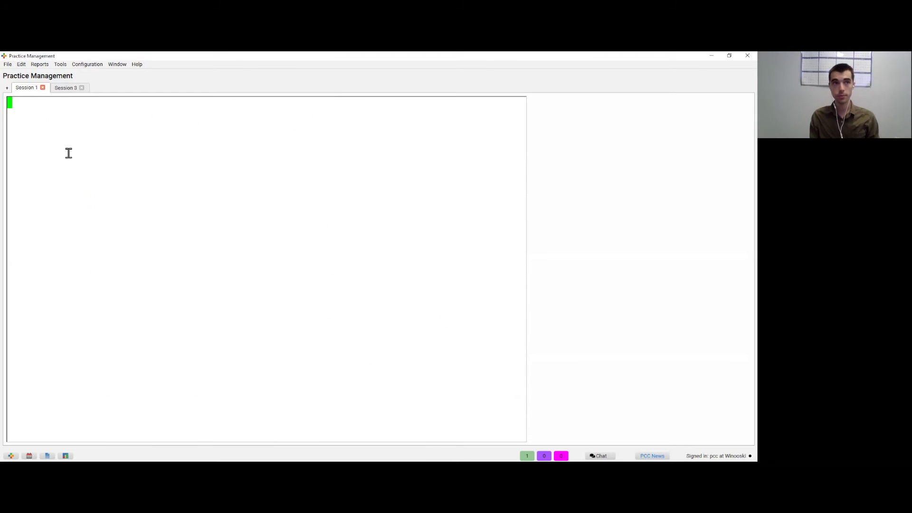
scroll(69, 153, "up", 10)
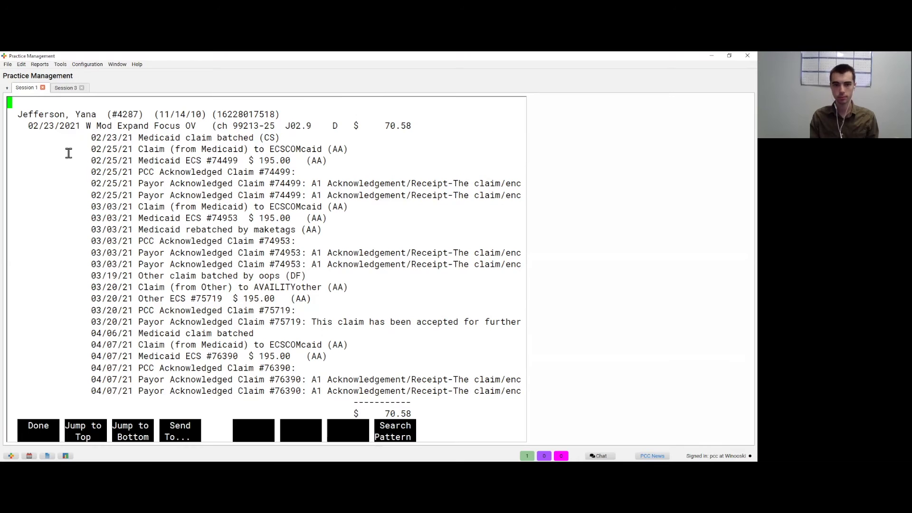
key("F1")
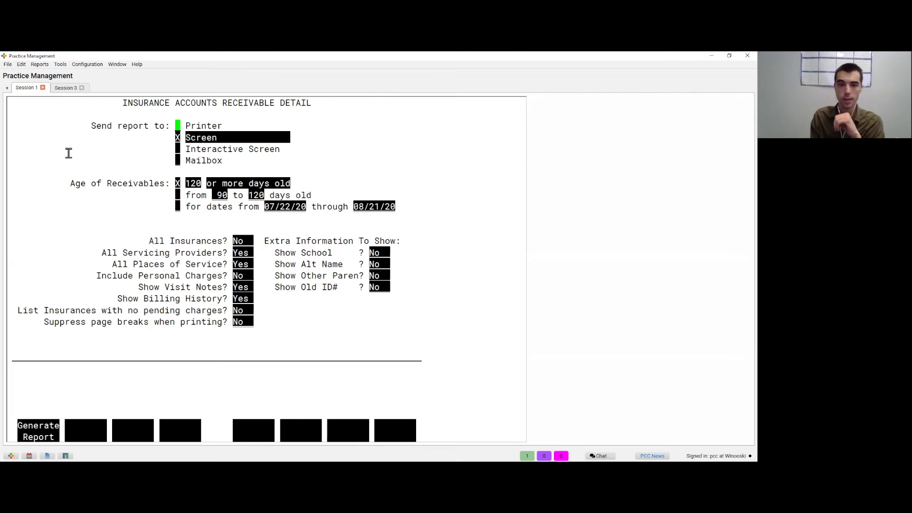
Step: Close the Insurance A/R Detail criteria form with Escape
key("Escape")
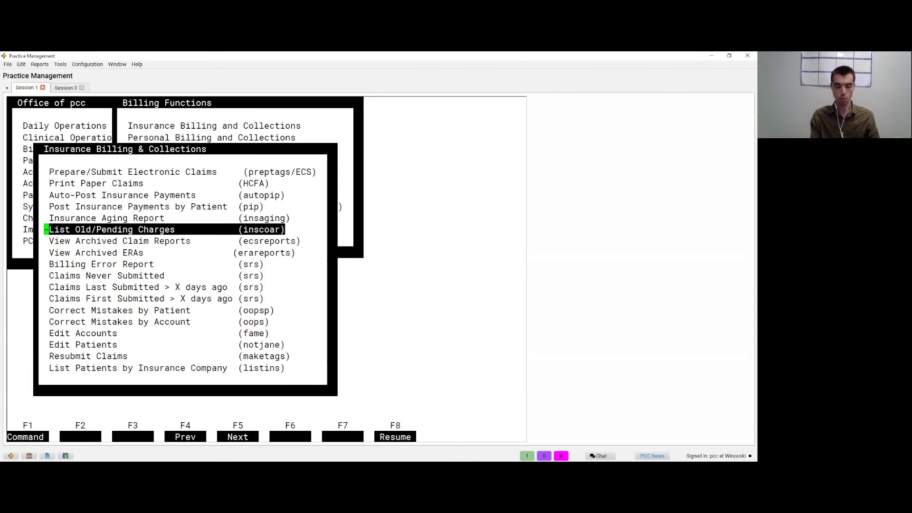
Step: Launch the Smart Report Suite from Partner Reports > Practice Management/Financial Reports
key("Escape")
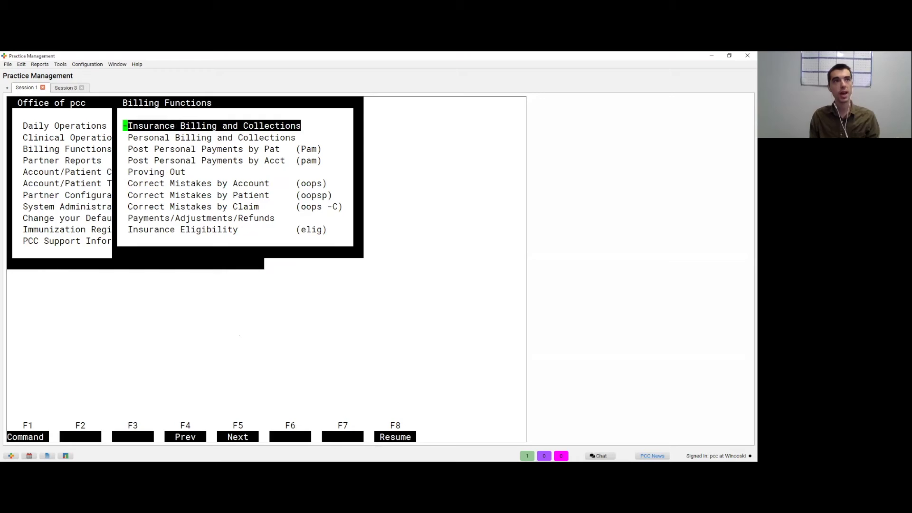
key("Escape")
key("Down")
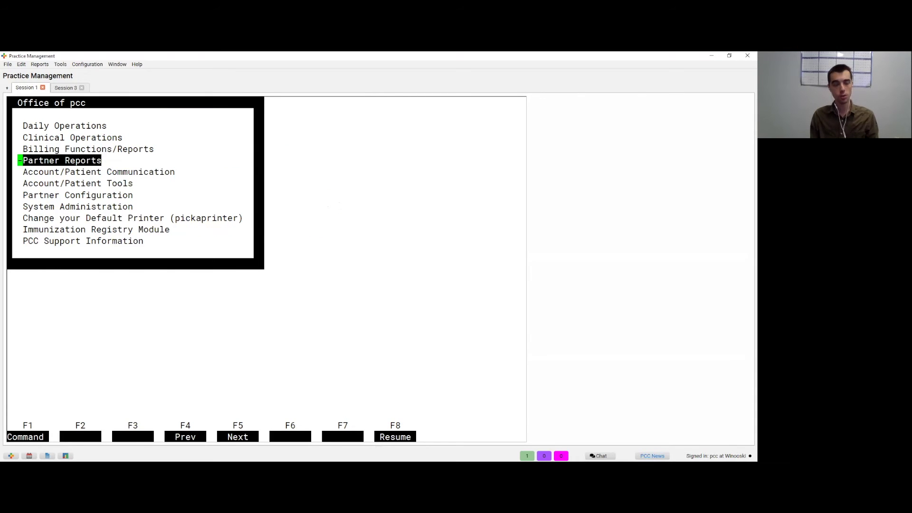
key("Return")
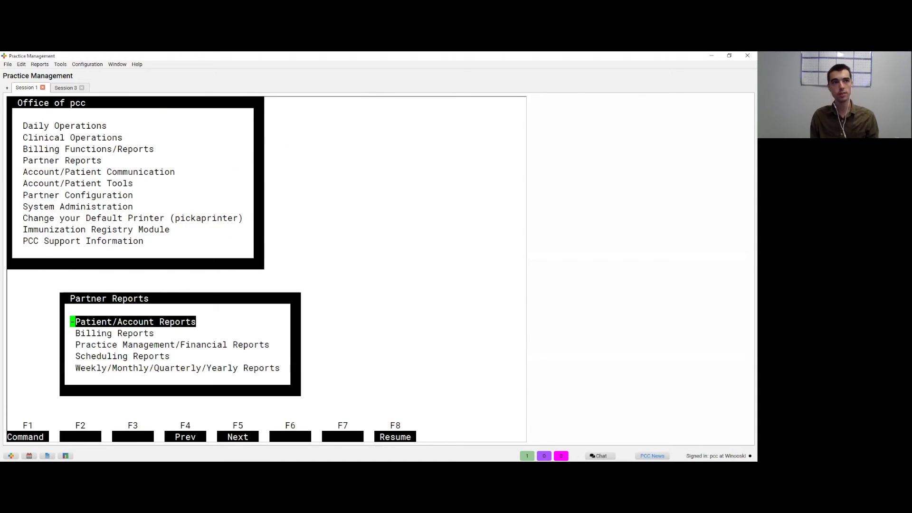
key("Down")
key("Down")
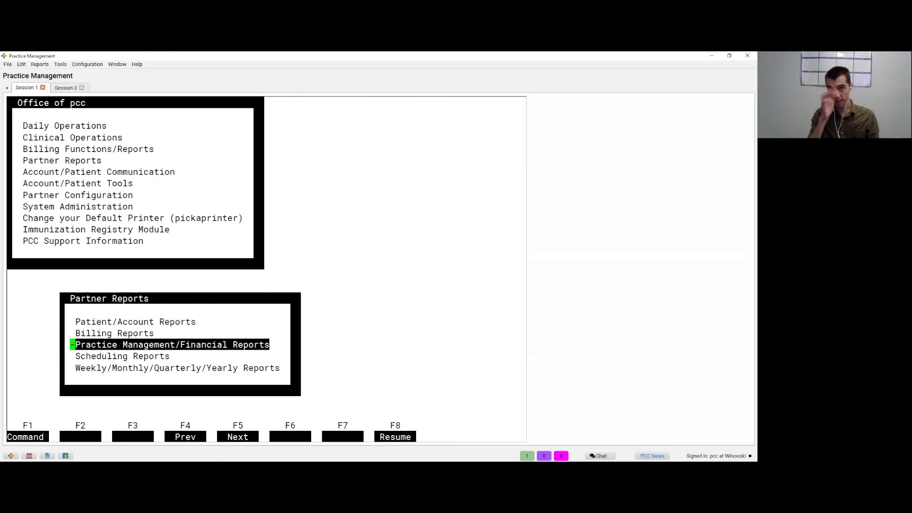
key("Return")
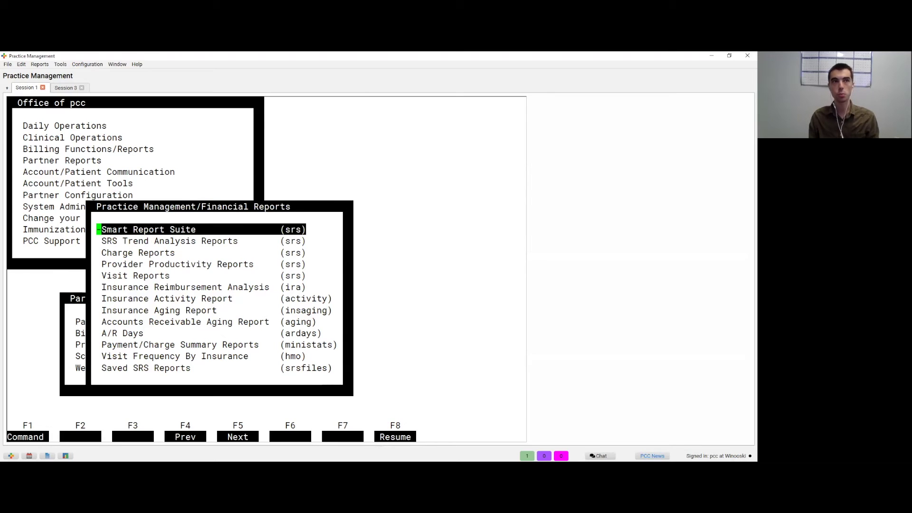
key("Down")
key("Up")
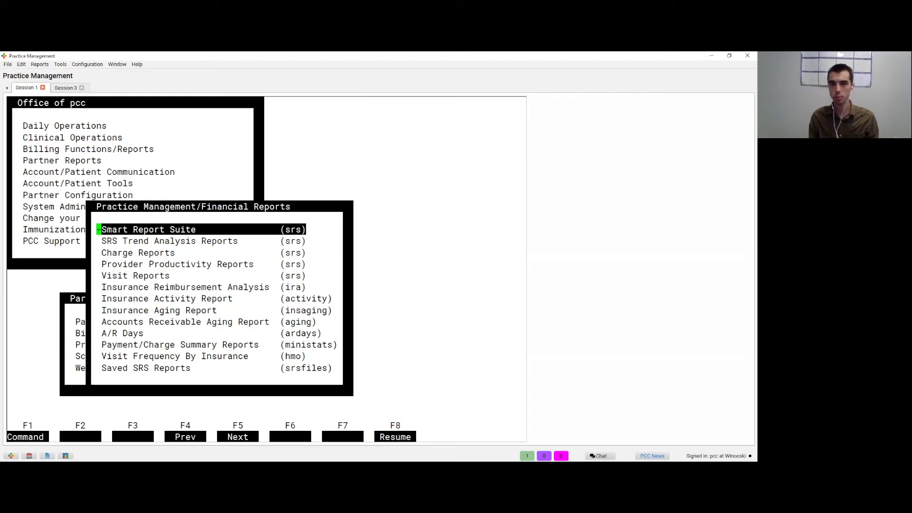
key("Return")
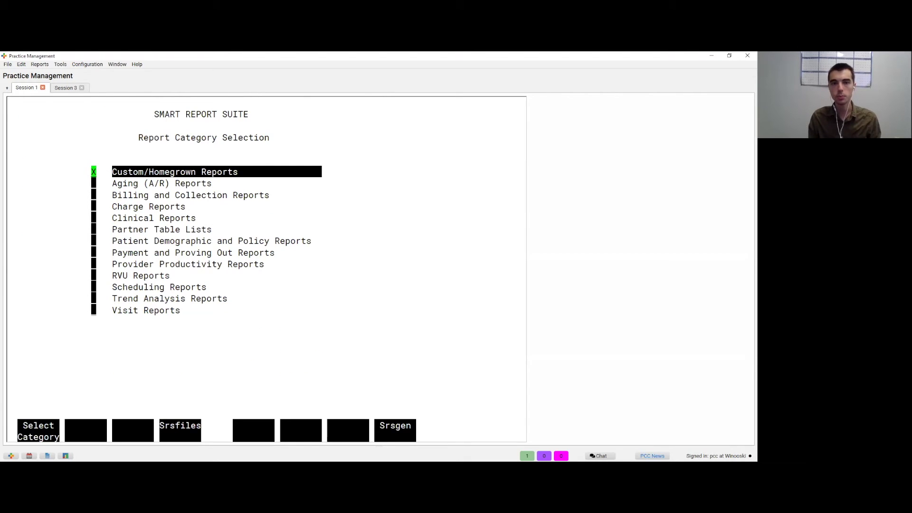
Step: Open Billing and Collection Reports and select the CARC Insurance Detail Report
key("Down")
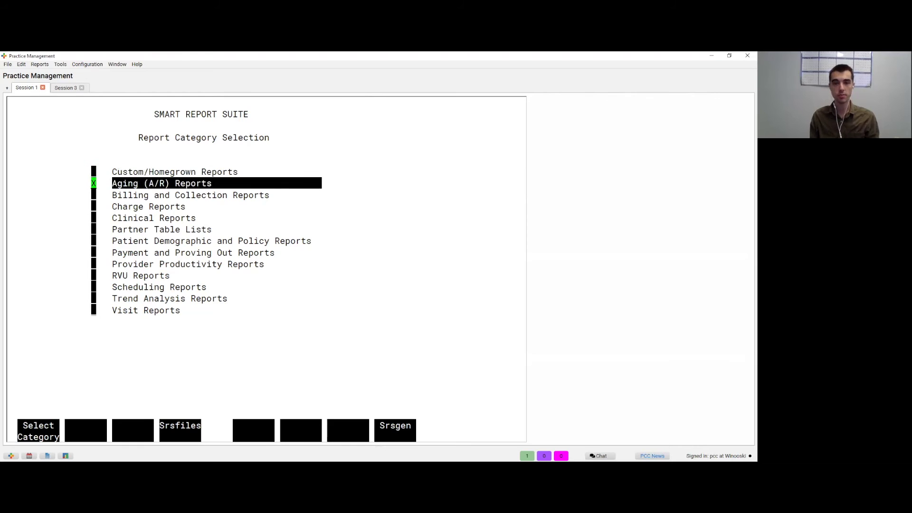
key("Down")
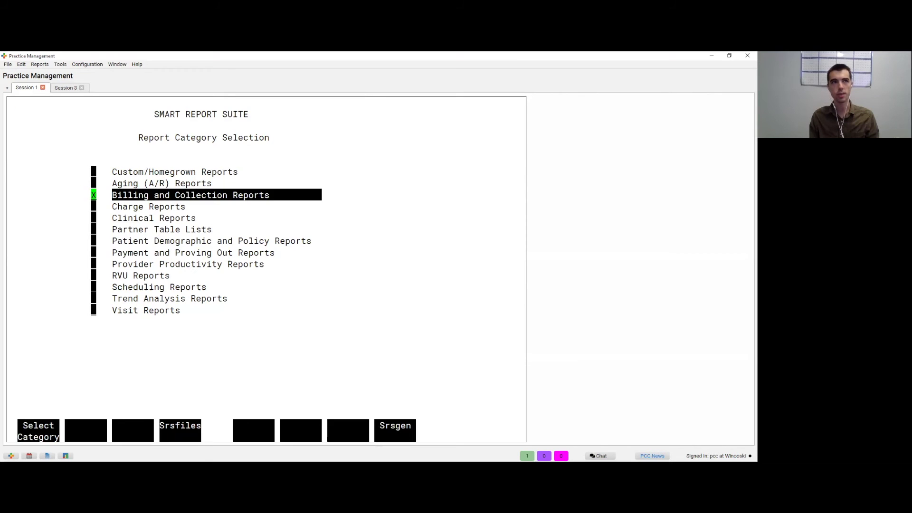
key("Return")
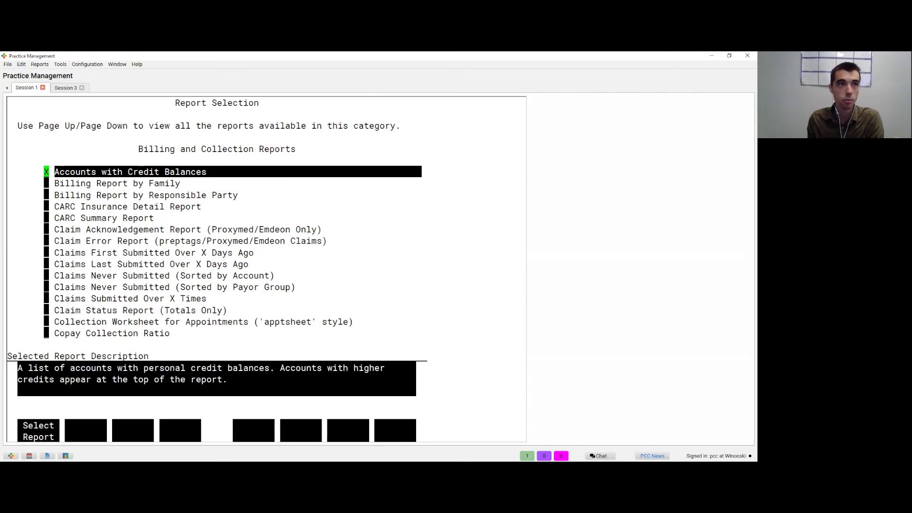
key("Down")
key("Down")
key("Down")
key("Down")
key("Down")
key("Down")
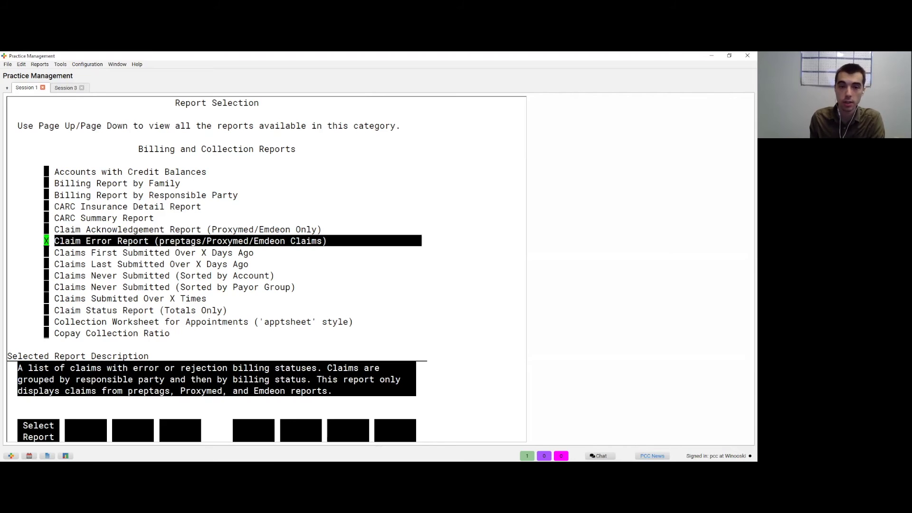
key("Up")
key("Up")
key("Up")
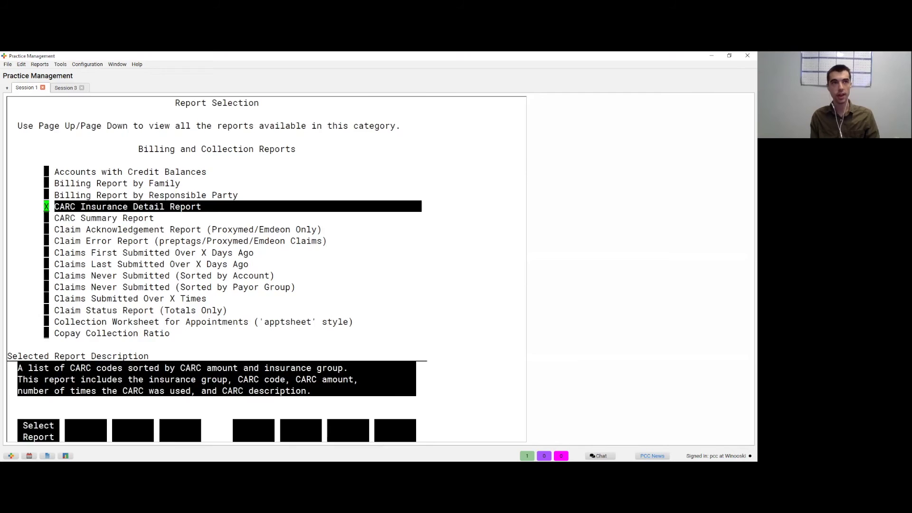
key("Return")
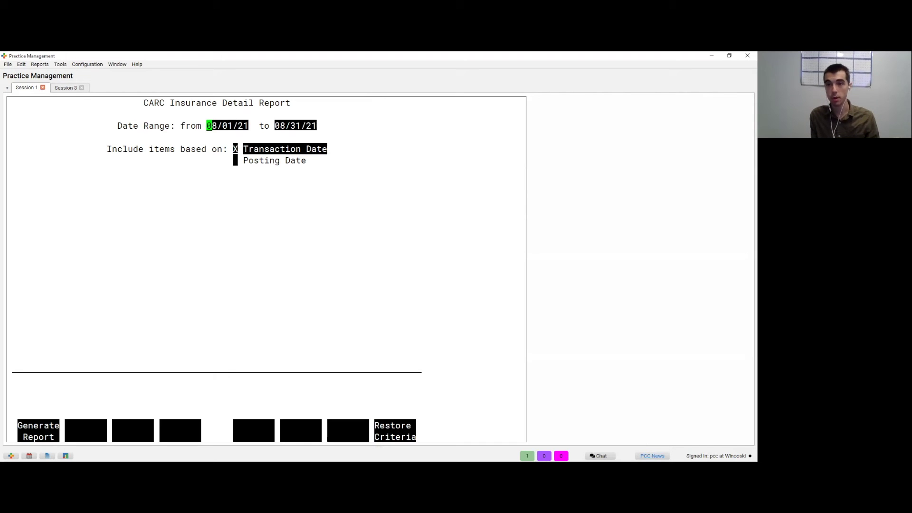
Step: Generate the report for the August 2021 date range and view the empty on-screen result
key("F1")
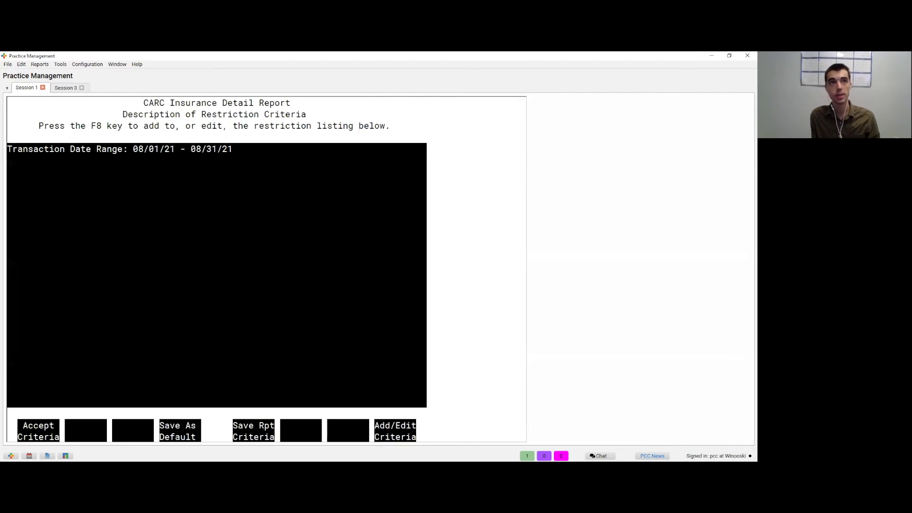
key("F1")
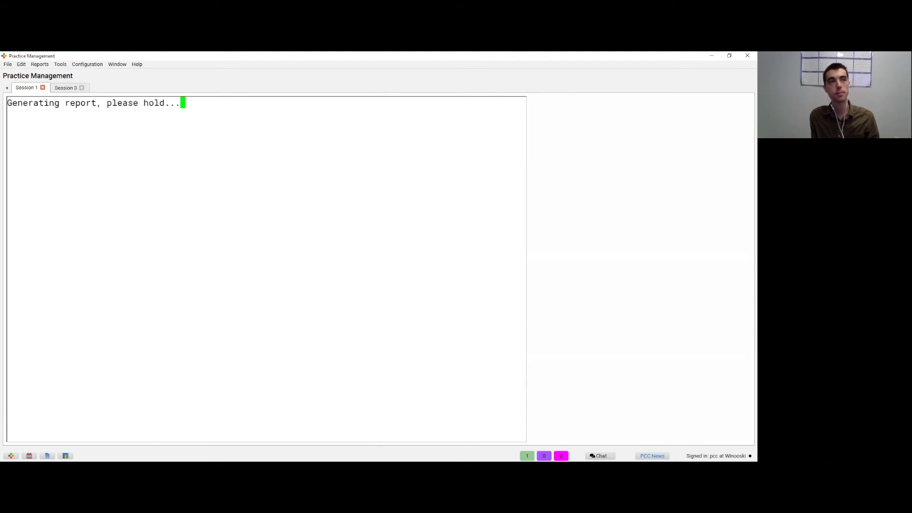
key("F1")
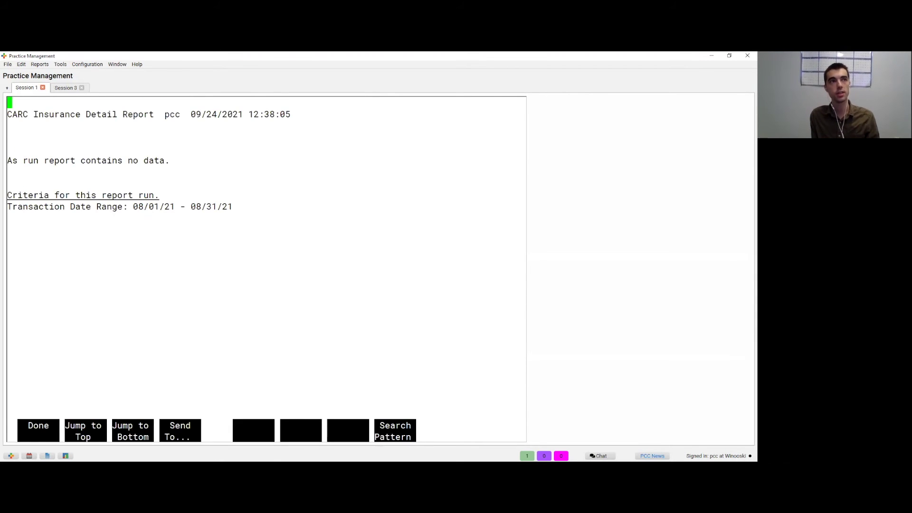
key("F1")
Step: Change the from-date year to 2020, regenerate, and view the report on screen
key("Escape")
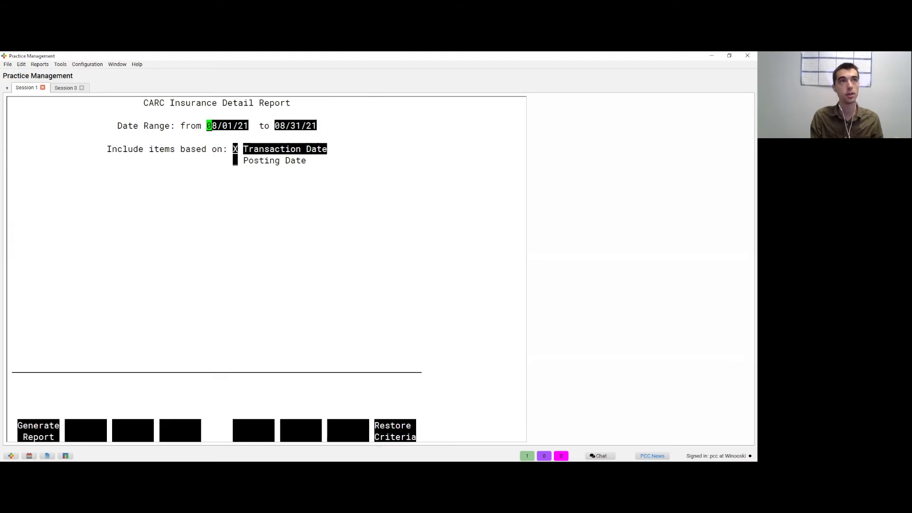
key("Right")
key("Right")
key("Right")
key("Right")
key("Right")
key("Right")
key("Right")
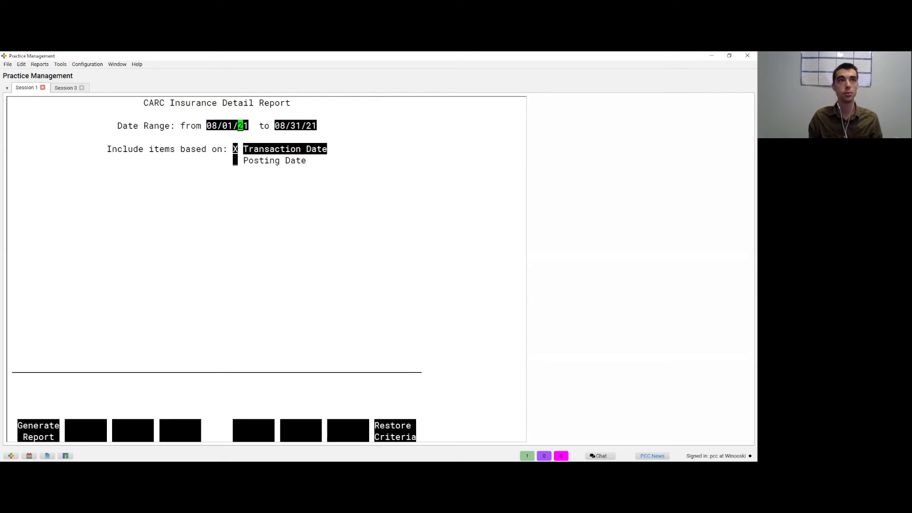
type("0")
key("F1")
key("F1")
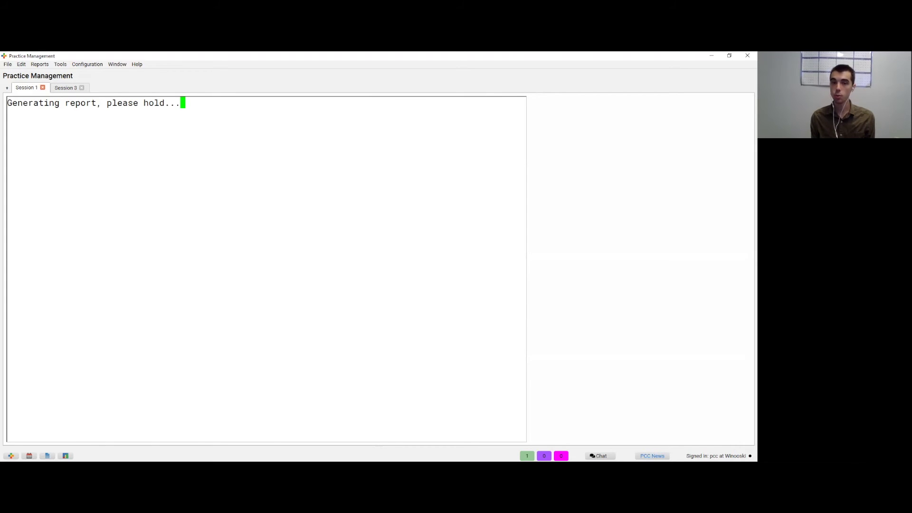
key("Return")
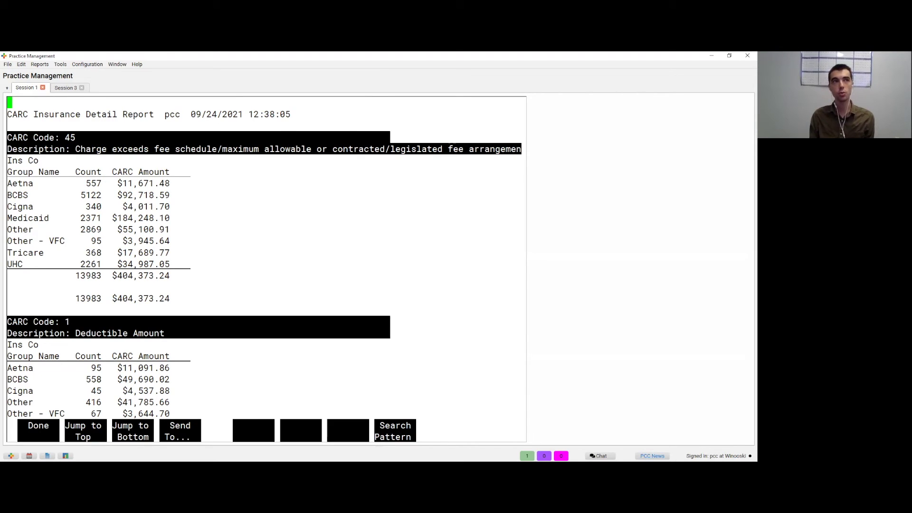
Step: Scroll the CARC report past the Deductible and Code 3 sections down to CARC Codes 26 and 23
key("Right")
key("Left")
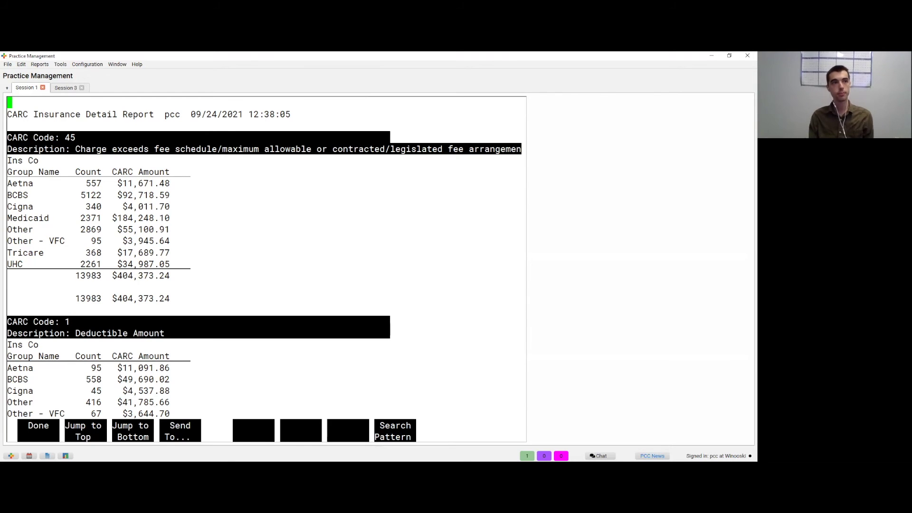
key("F1")
key("Down")
key("Down")
key("Down")
key("Down")
key("Down")
key("Down")
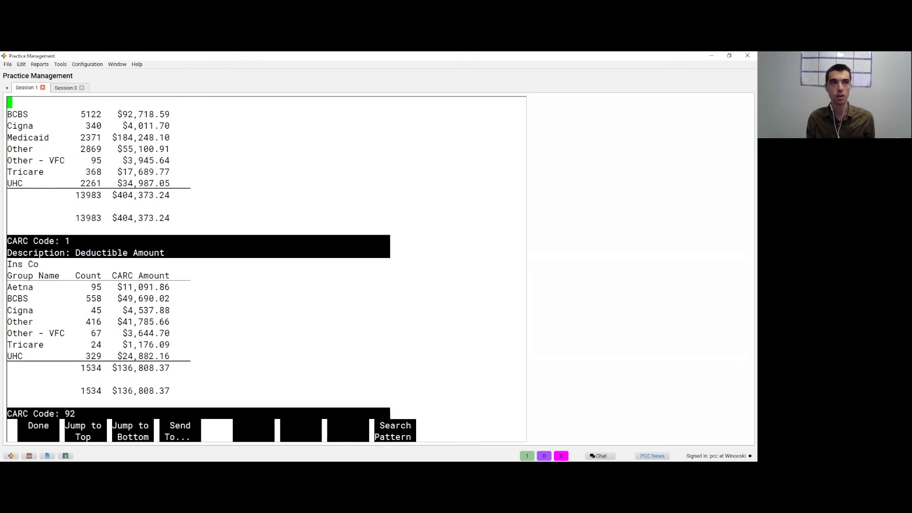
key("Down")
key("Down")
key("Down")
key("Down")
key("Down")
key("Down")
key("Down")
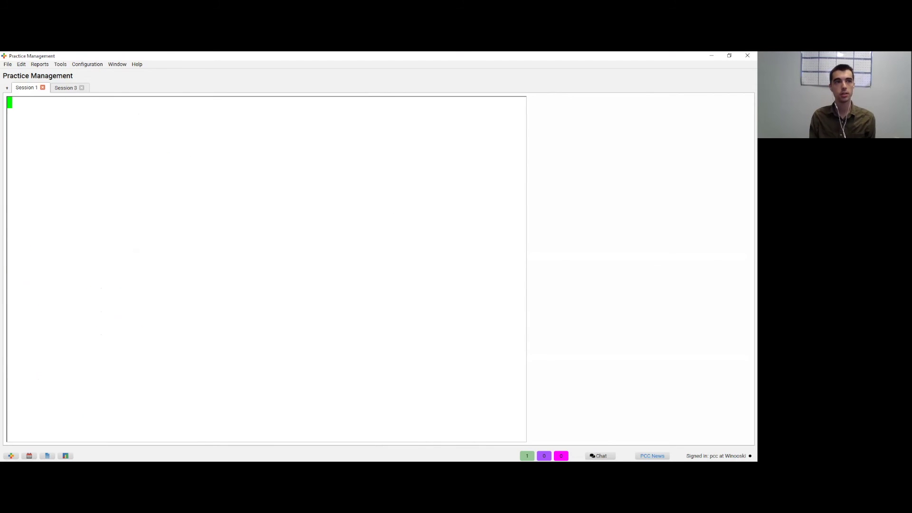
key("Down")
key("Down")
key("Down")
key("Down")
key("Down")
key("Down")
key("Down")
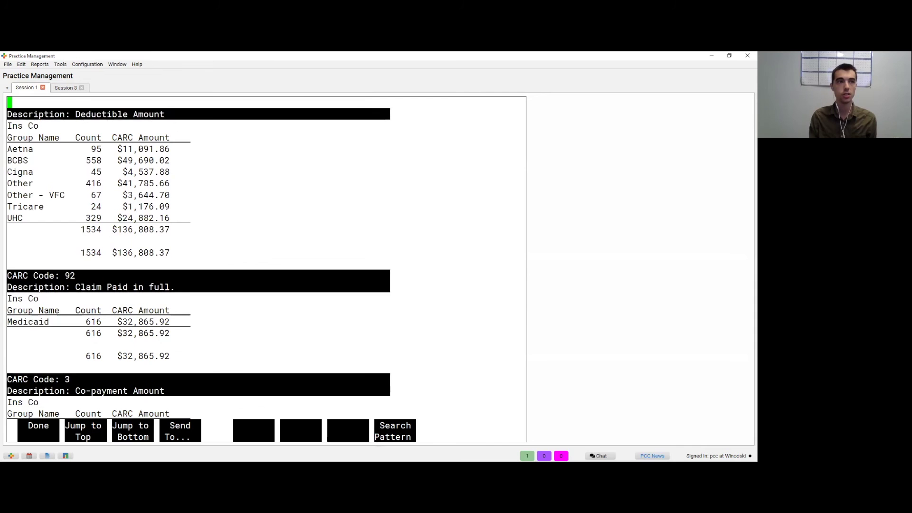
key("Page_Down")
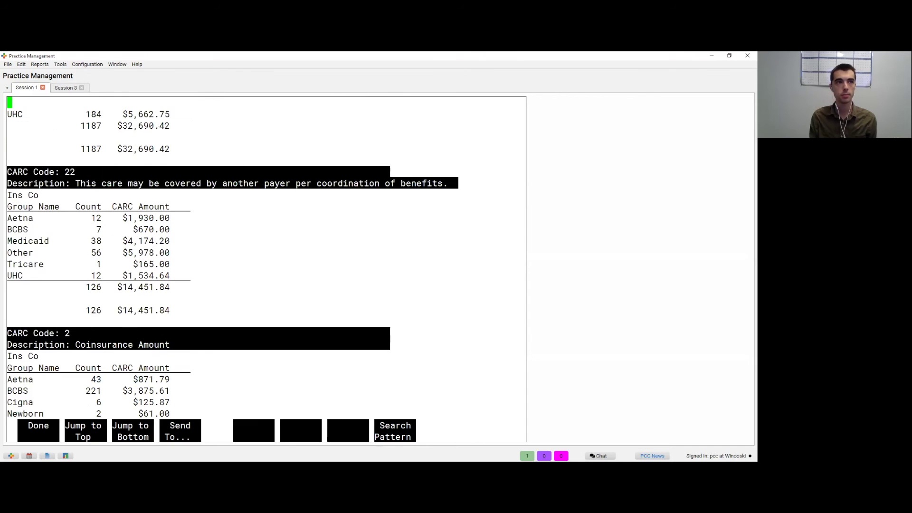
key("Page_Down")
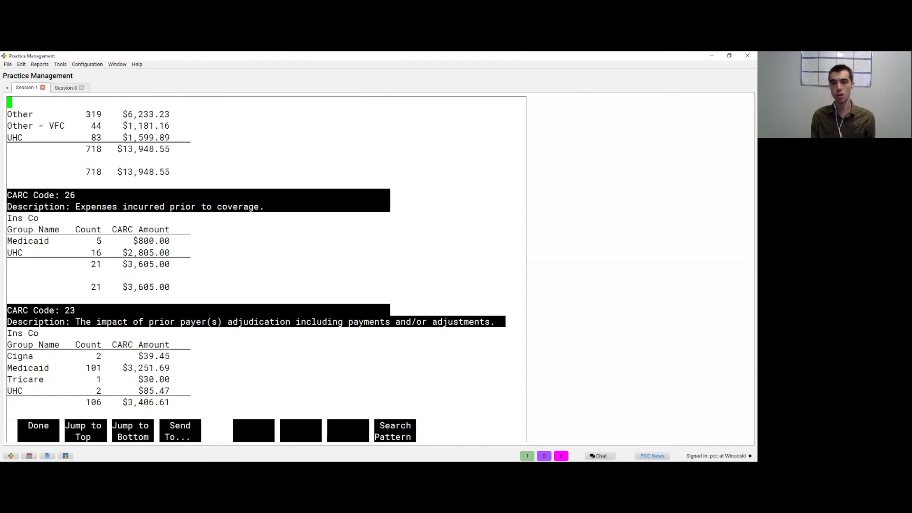
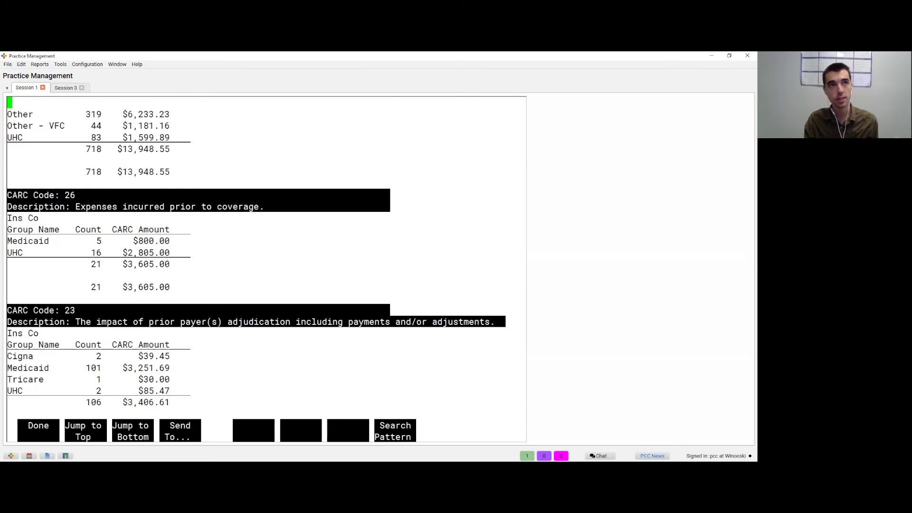
Step: Exit the CARC report and open Reimbursement Analysis (by CPT Code) from the billing reports list
key("F1")
key("Escape")
key("Escape")
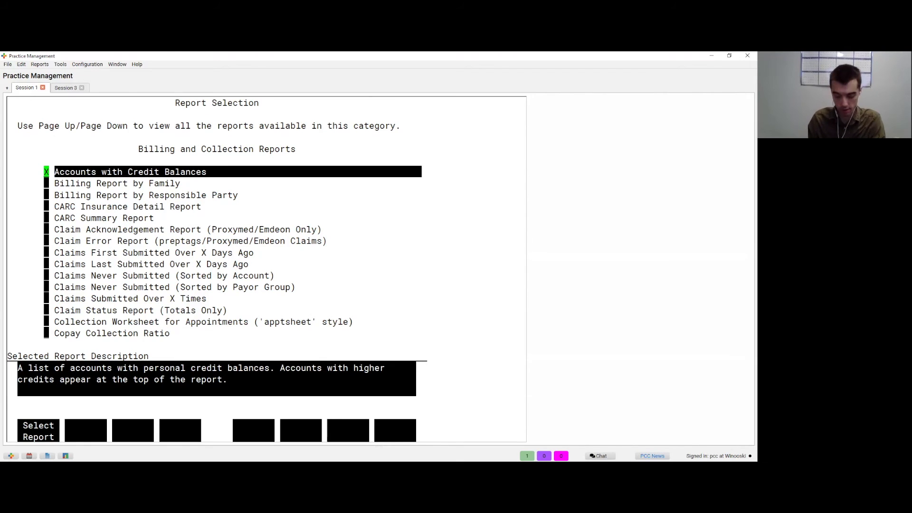
key("Page_Down")
key("Down")
key("Down")
key("Down")
key("Down")
key("Down")
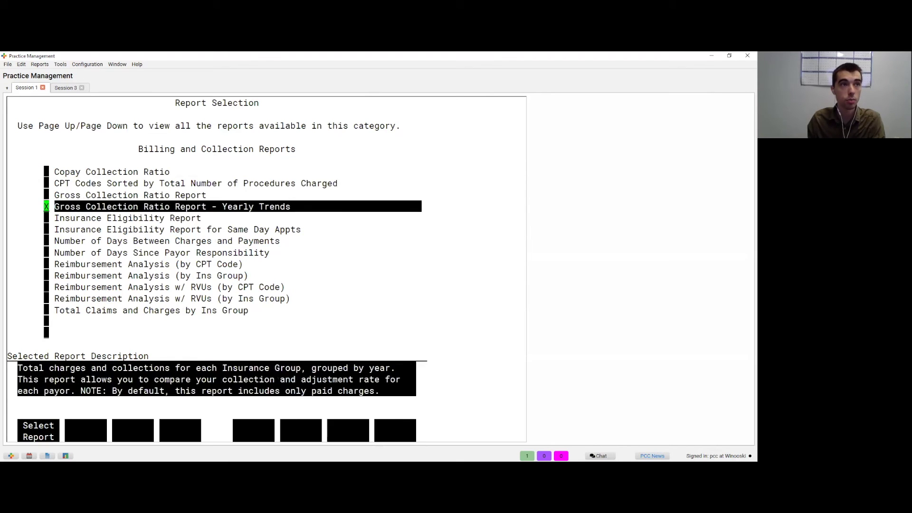
key("Page_Up")
key("Page_Down")
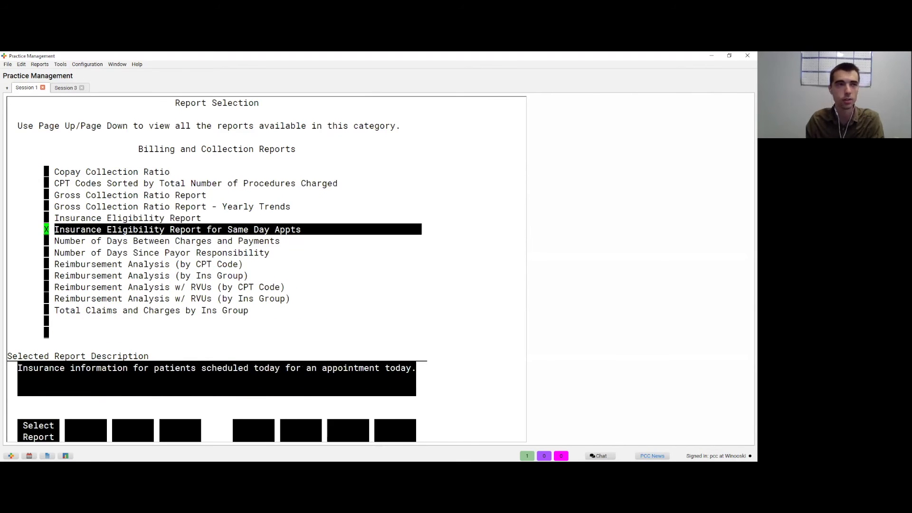
key("Down")
key("Down")
key("Down")
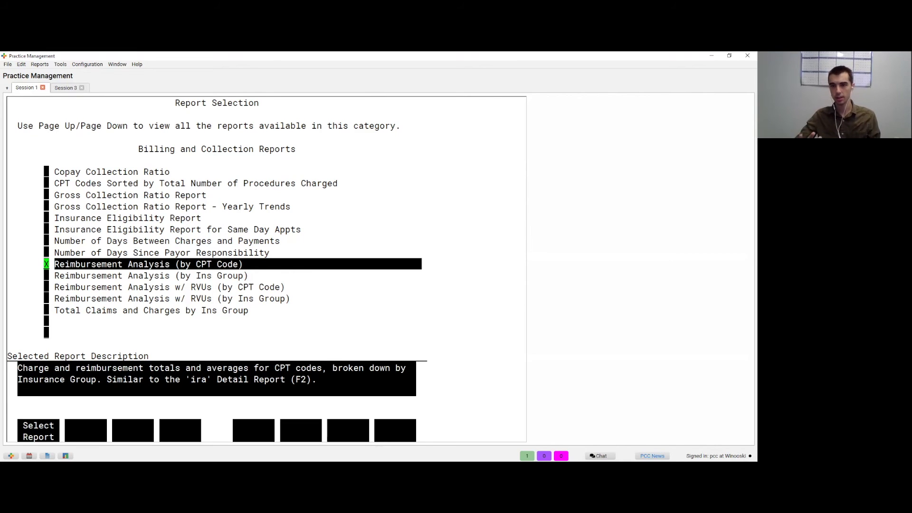
key("Return")
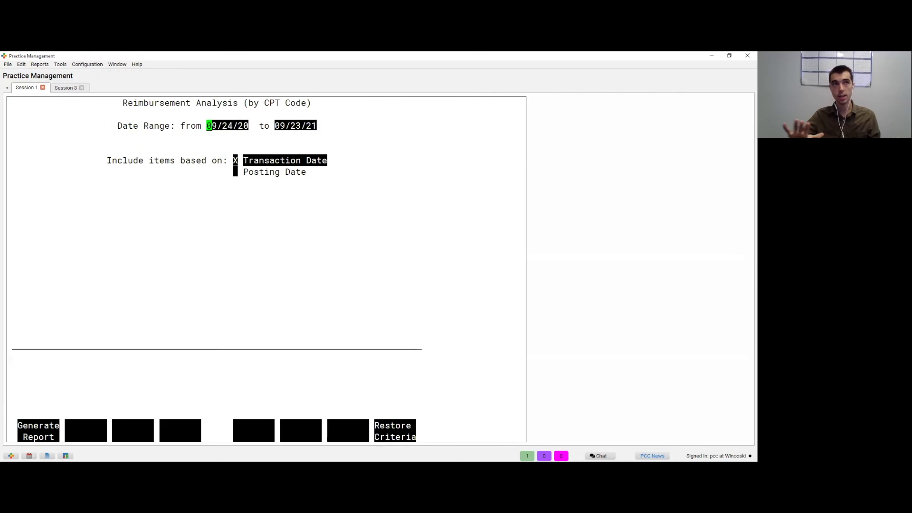
Step: Accept the default date range and browse the procedure list and procedure groups
key("F1")
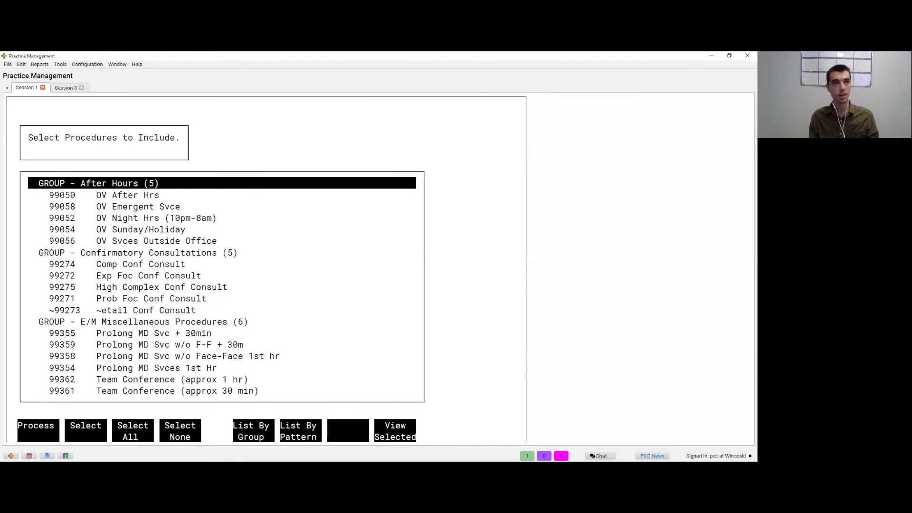
key("Page_Down")
key("Page_Down")
key("Page_Up")
key("Page_Up")
key("F5")
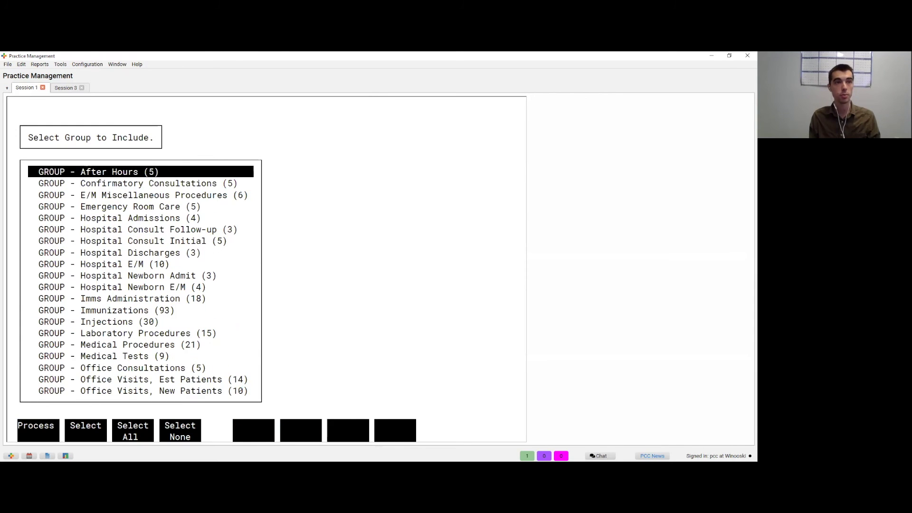
key("Down")
key("Down")
key("Down")
key("Down")
key("Down")
key("Down")
key("Down")
key("Down")
key("Down")
key("Down")
key("Down")
key("Down")
key("Down")
key("Down")
key("Down")
key("Down")
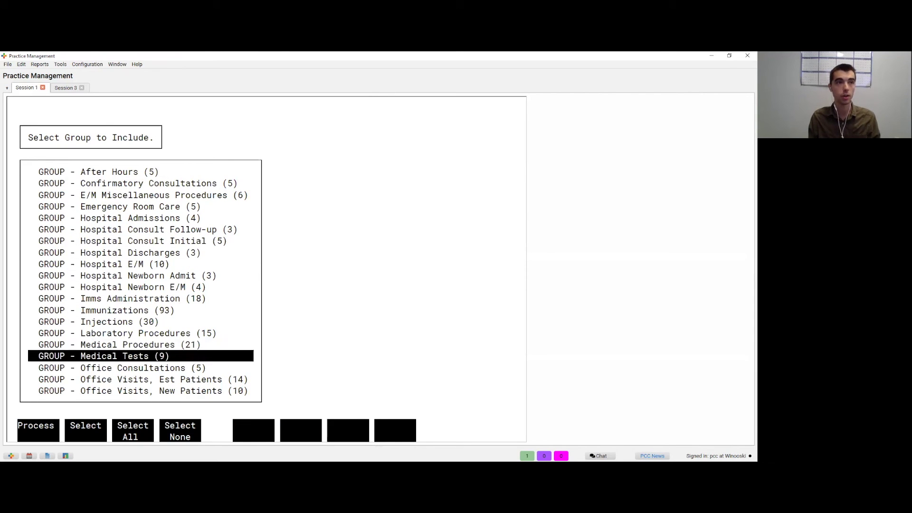
key("Down")
key("Down")
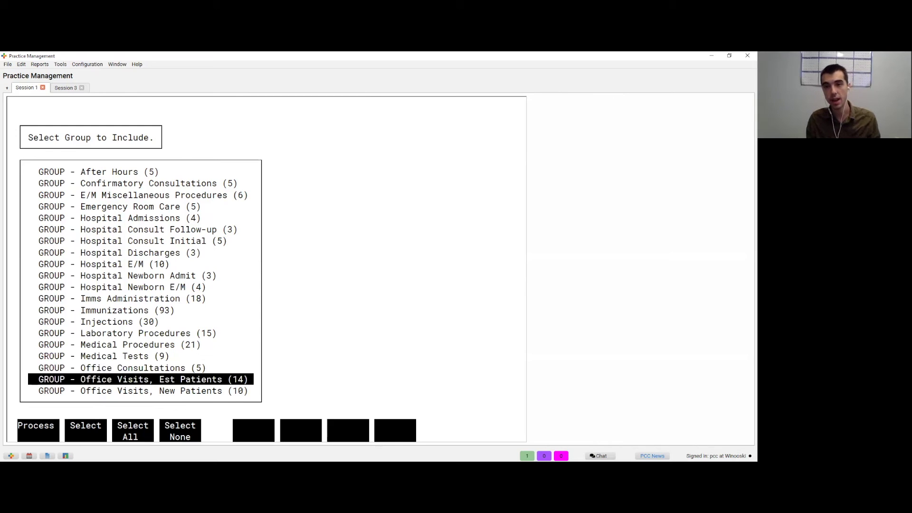
key("Up")
key("Up")
key("Up")
key("Up")
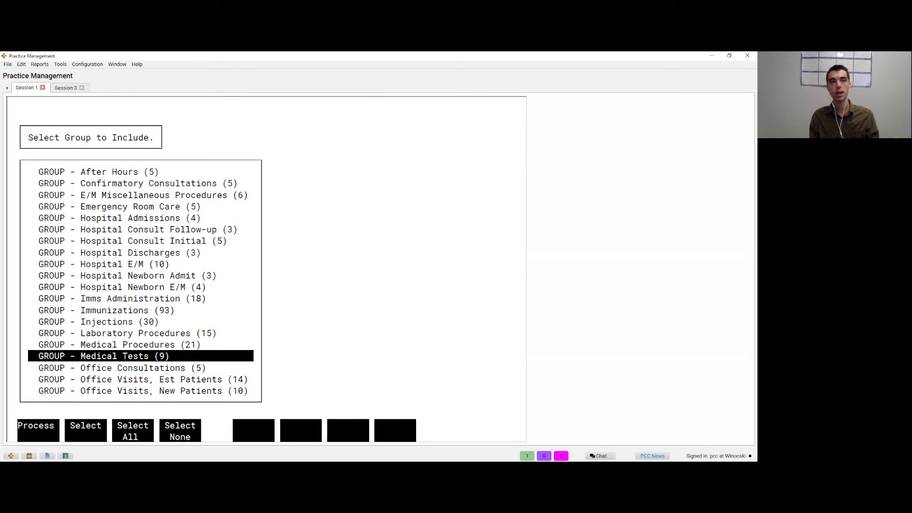
key("Return")
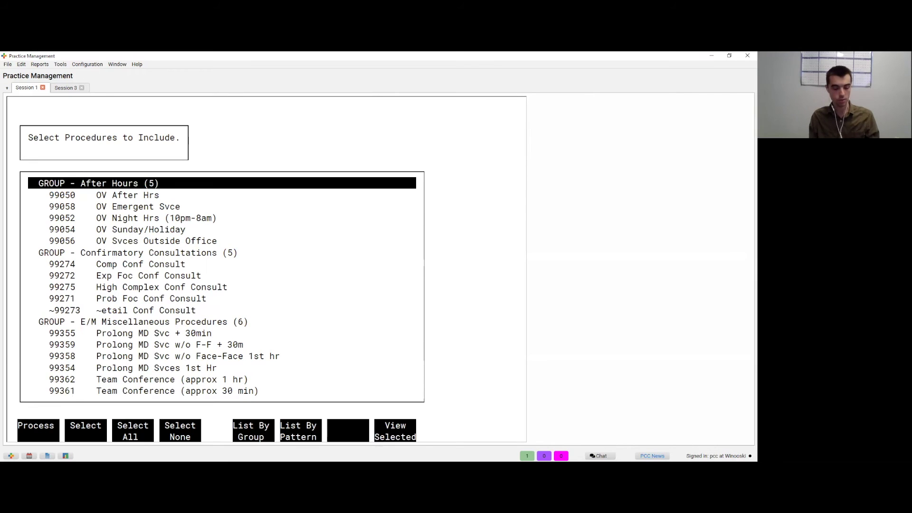
Step: Search procedures by the pattern 99213 and select code 99213 from the matches
key("F6")
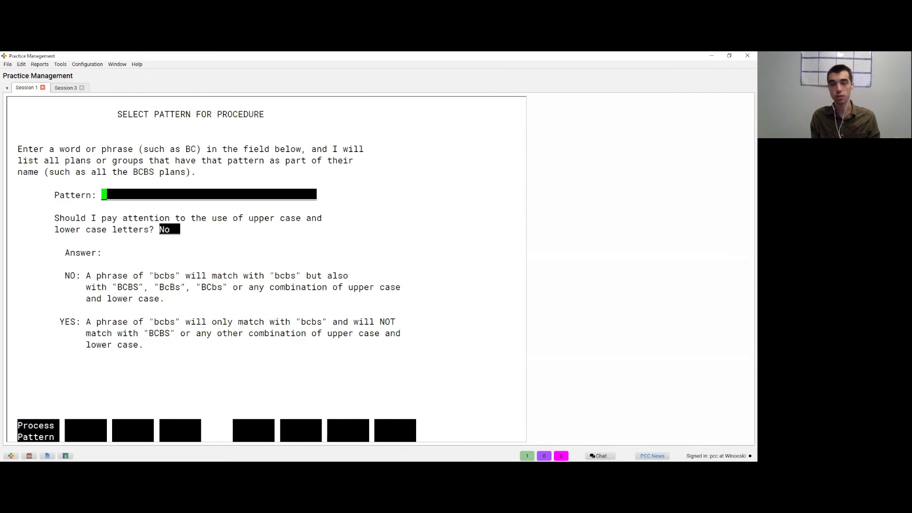
type("99")
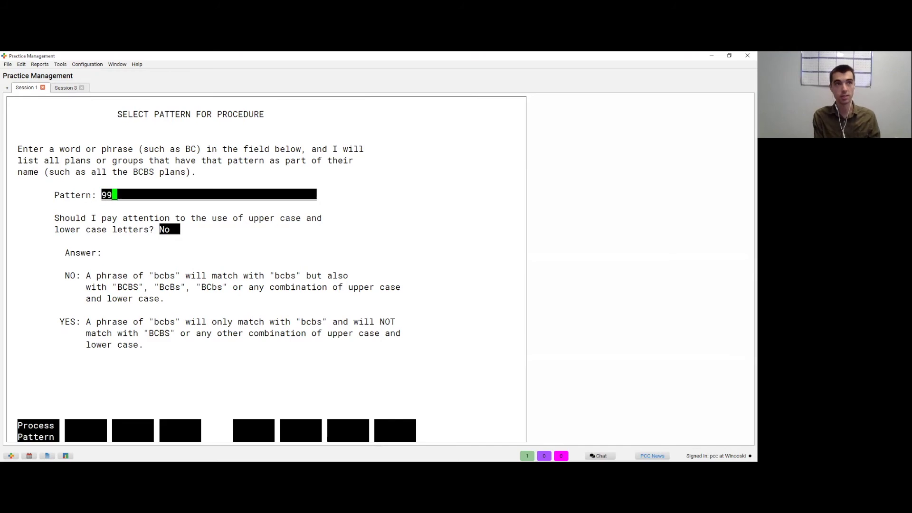
type("213")
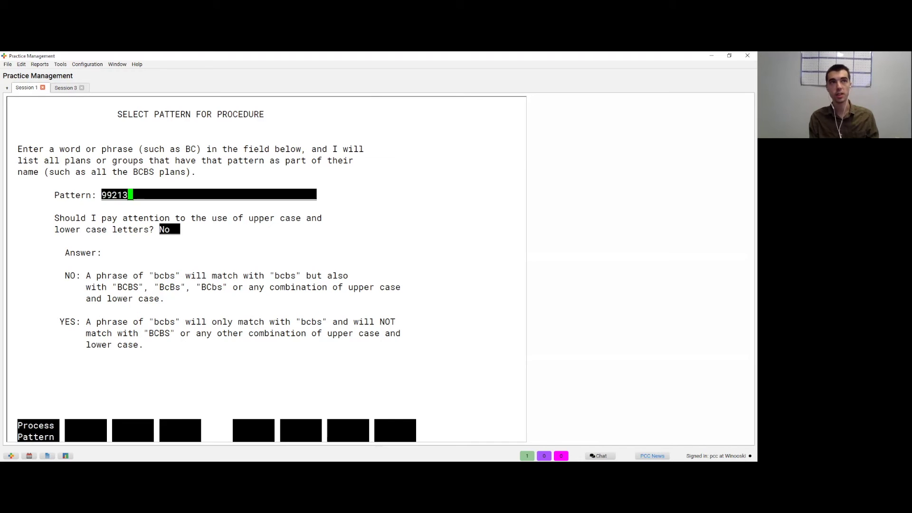
key("Return")
left_click(143, 195)
left_click(143, 183)
left_click(142, 195)
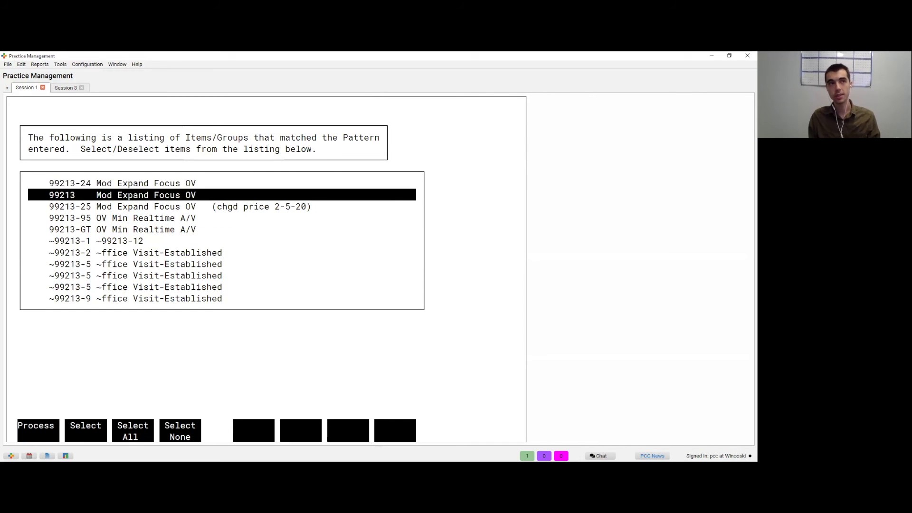
left_click(142, 206)
left_click(143, 229)
left_click(143, 206)
left_click(143, 195)
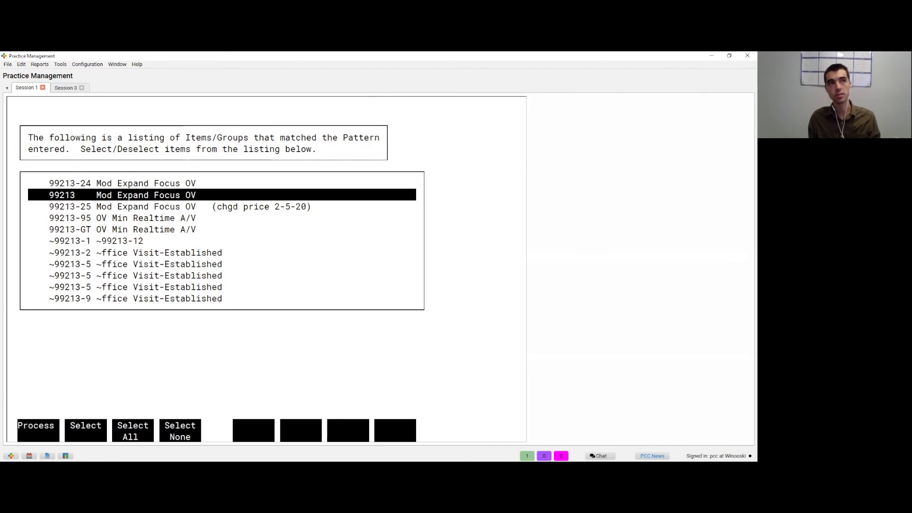
key("Return")
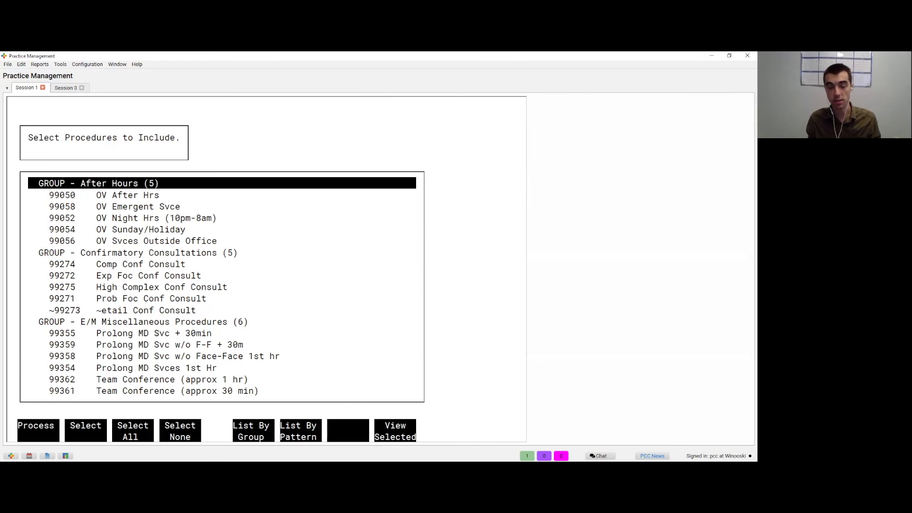
Step: Finish procedure selection, accept the criteria, and send the report to the screen
key("F1")
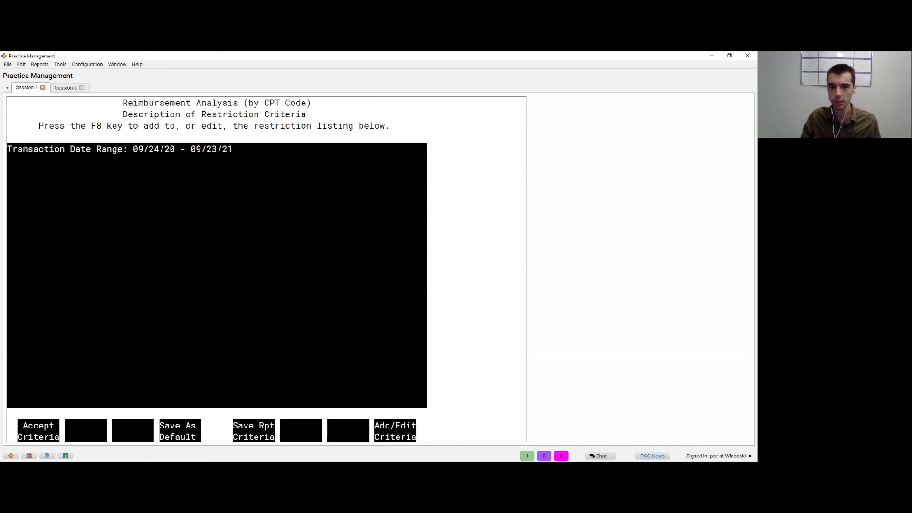
key("F1")
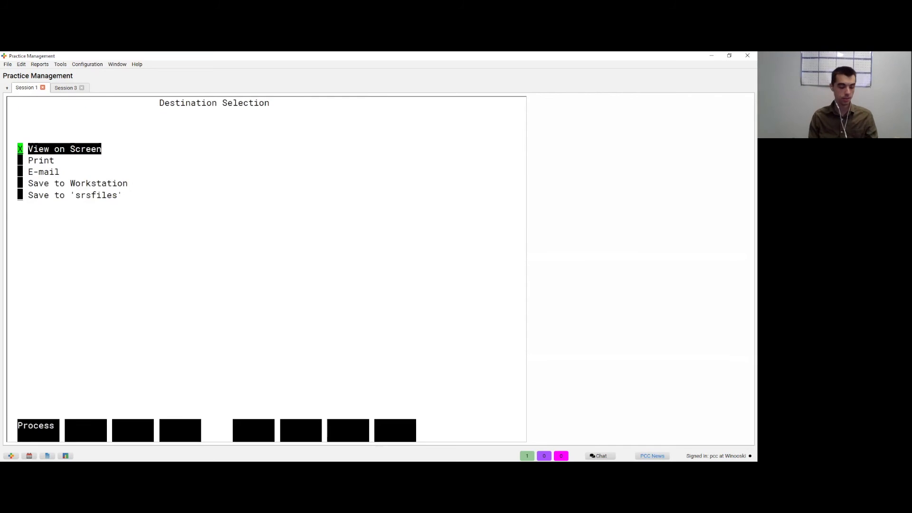
key("F1")
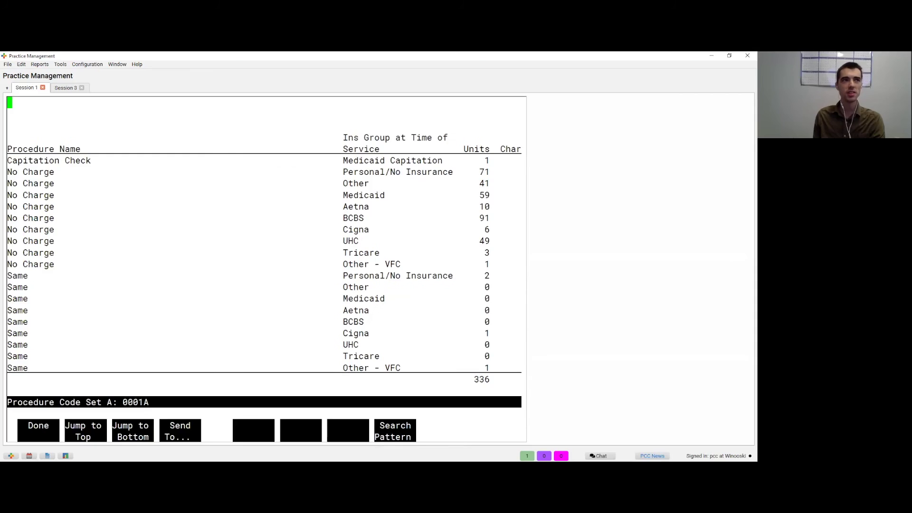
Step: Scroll across the charge, payment and deposit columns for the Pfizer dose rows
key("Right")
key("Left")
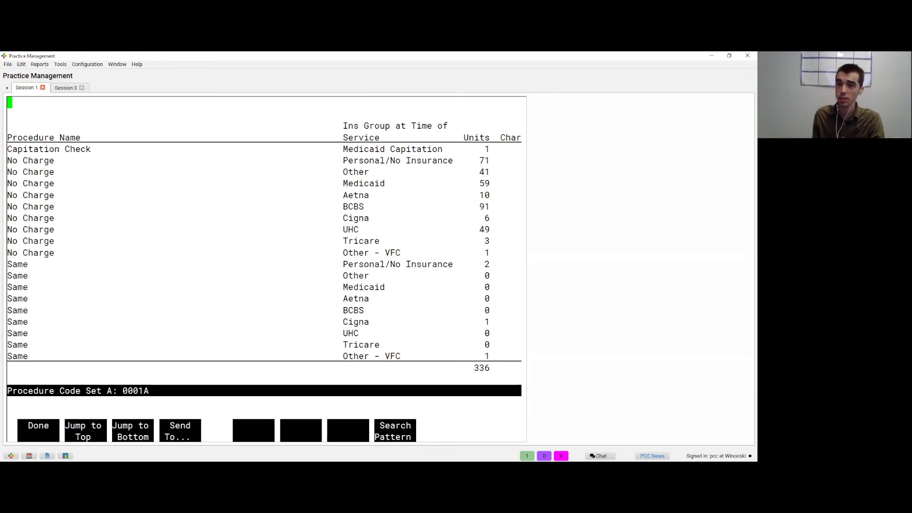
key("Down")
key("Down")
key("Down")
key("Down")
key("Down")
key("Down")
key("Down")
key("Down")
key("Down")
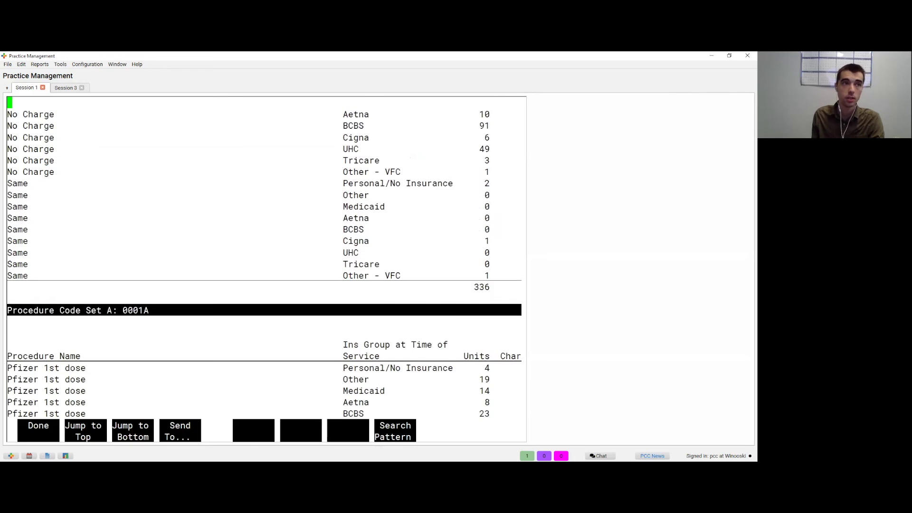
key("Down")
key("Down")
key("Down")
key("Down")
key("Down")
key("Down")
key("Down")
key("Down")
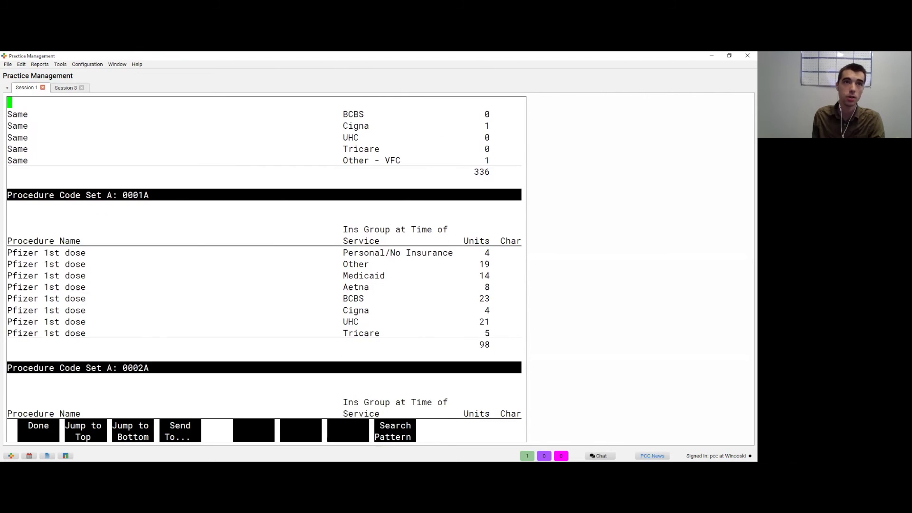
key("Down")
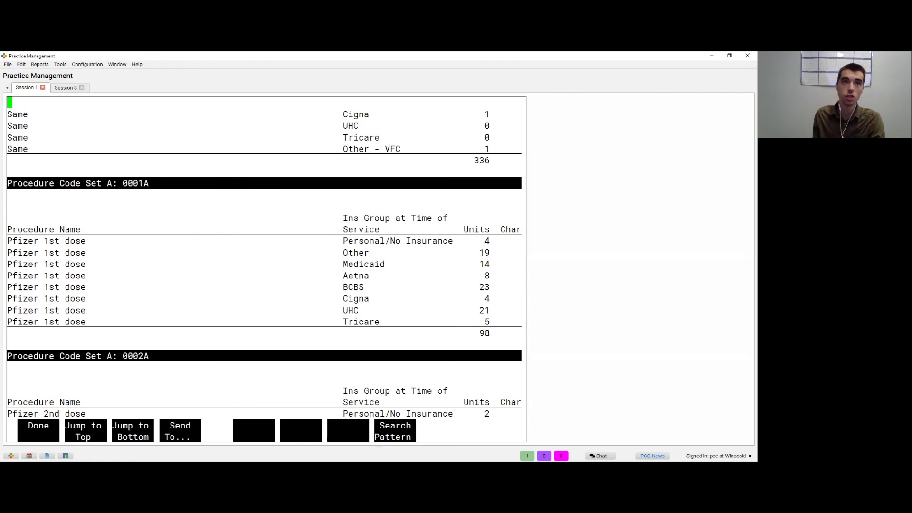
key("Right")
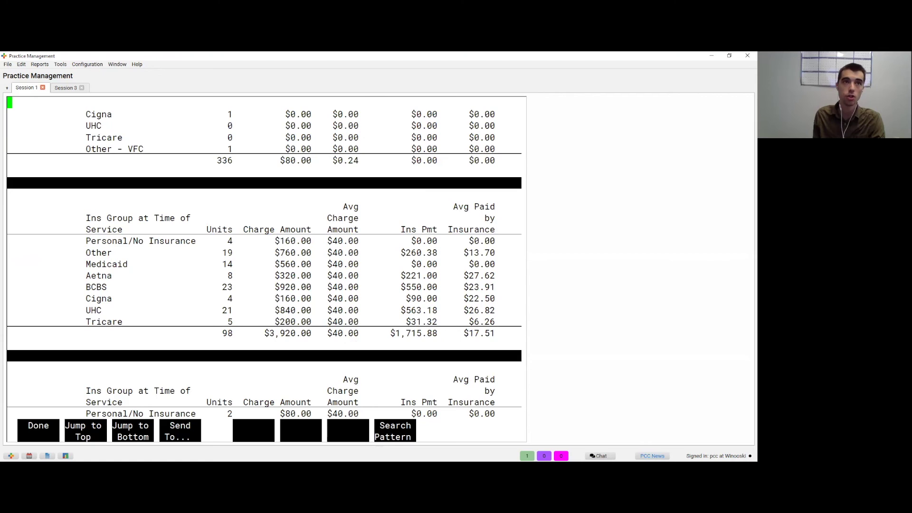
key("Right")
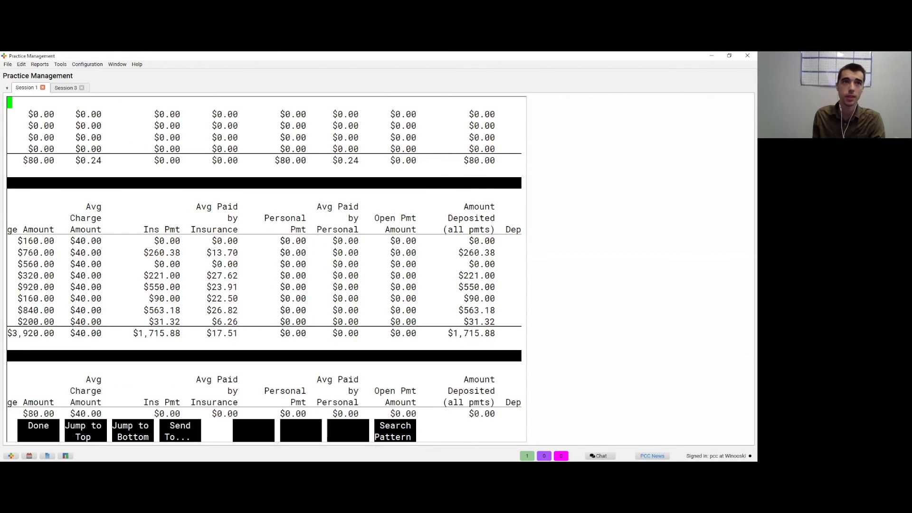
key("Right")
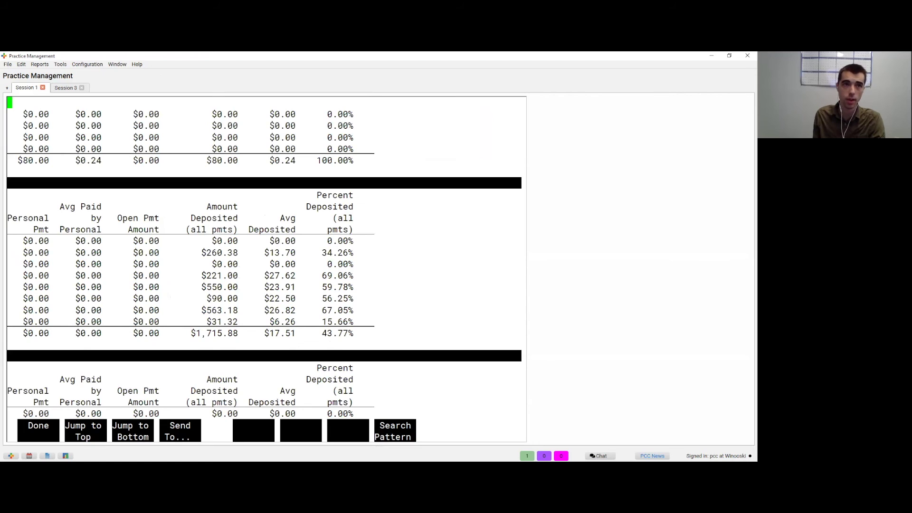
key("Left")
key("Left")
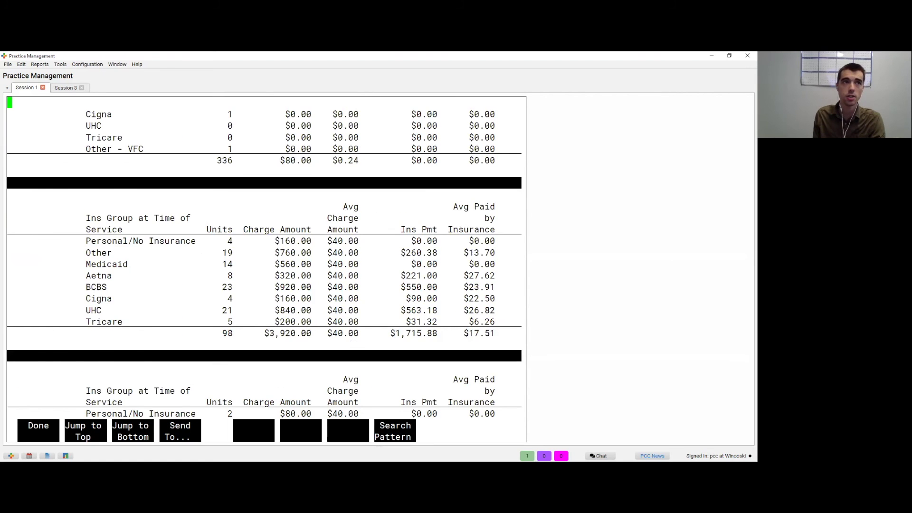
key("Left")
Step: Page down through later procedure sections to 82962 Blood Glucose
key("Page_Down")
key("Page_Down")
key("Page_Down")
key("Page_Down")
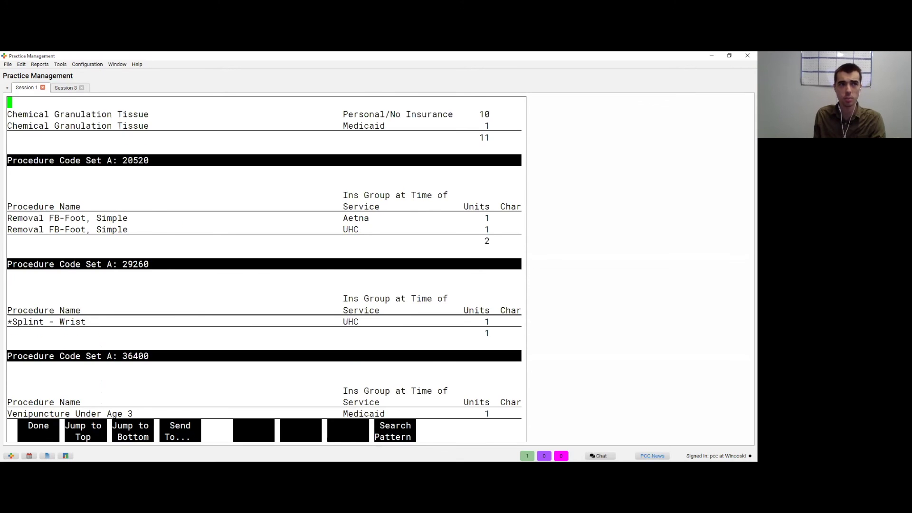
key("Page_Down")
key("Page_Down")
key("Page_Down")
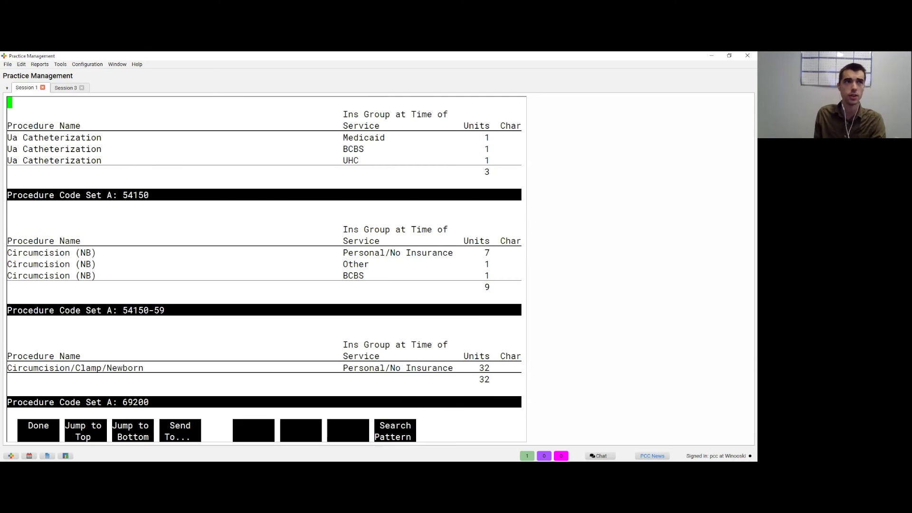
key("Page_Down")
key("Page_Down")
key("Page_Down")
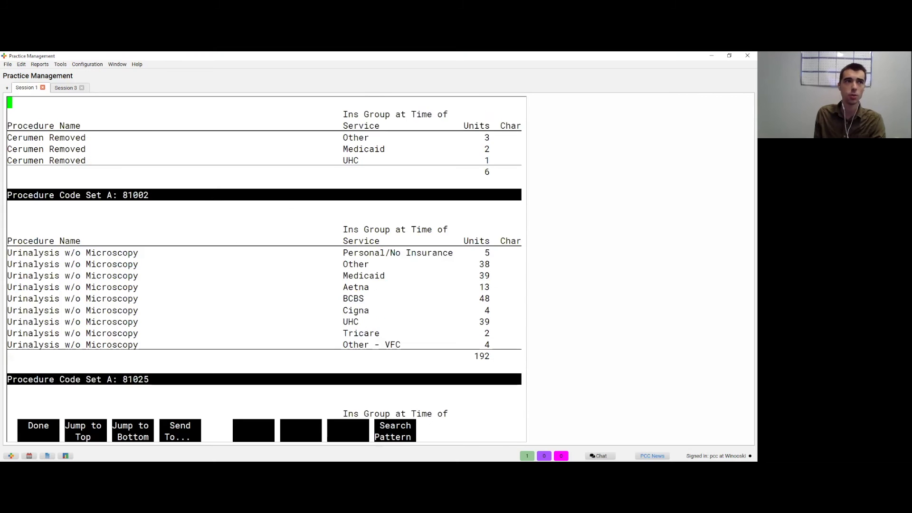
key("Page_Down")
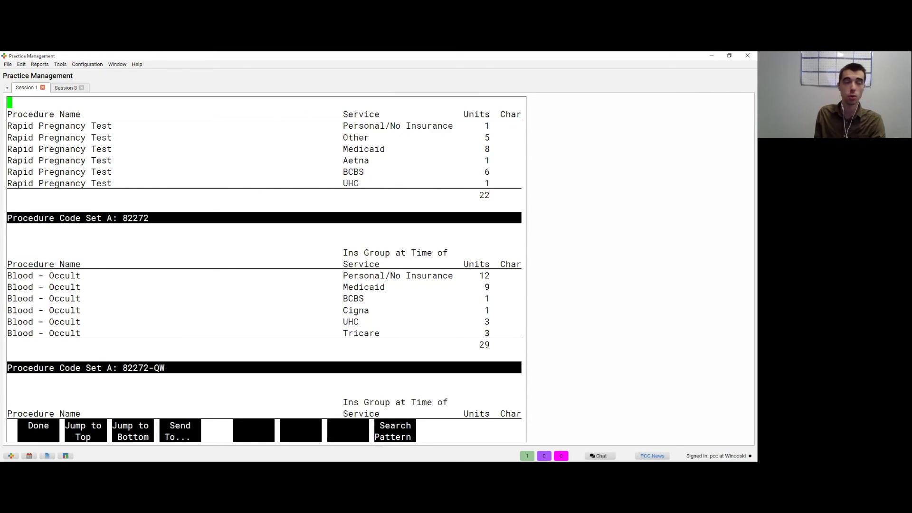
key("Page_Down")
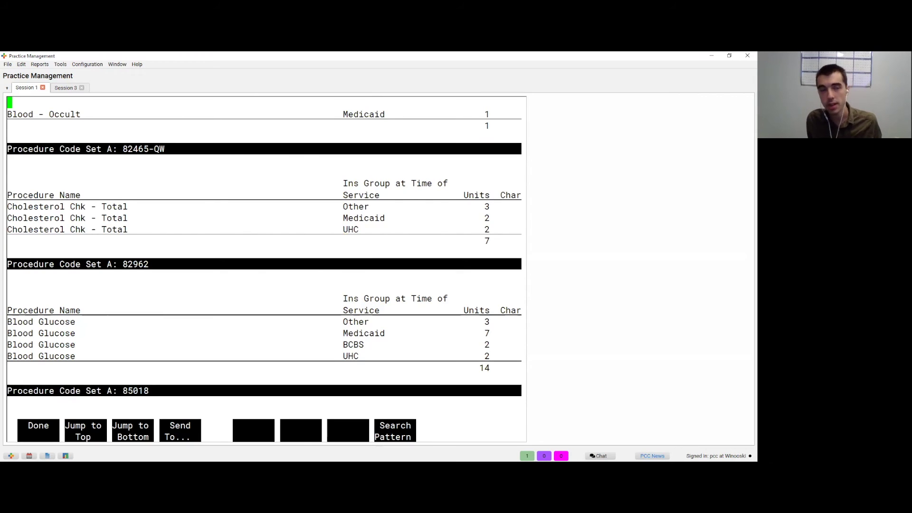
Step: Set the report destination to e-mail with a Spreadsheet (Excel) attachment
key("F4")
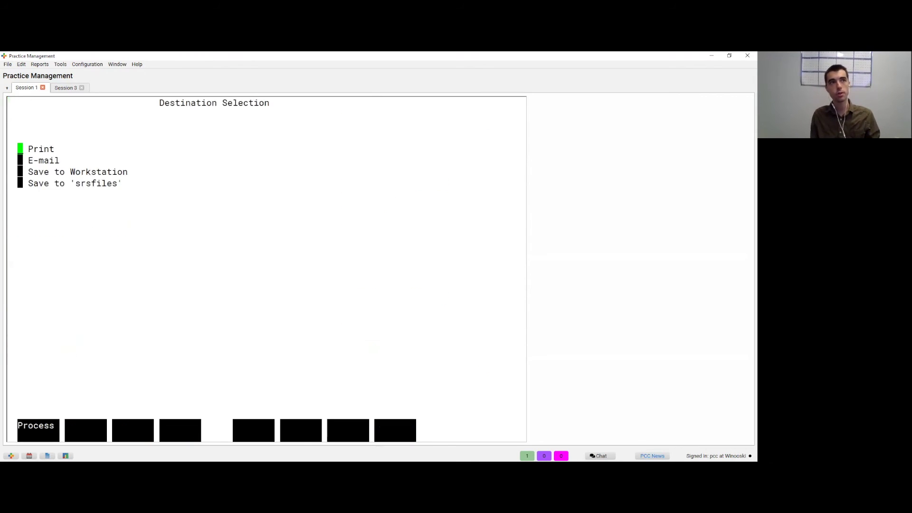
key("Down")
key("space")
key("Down")
key("Down")
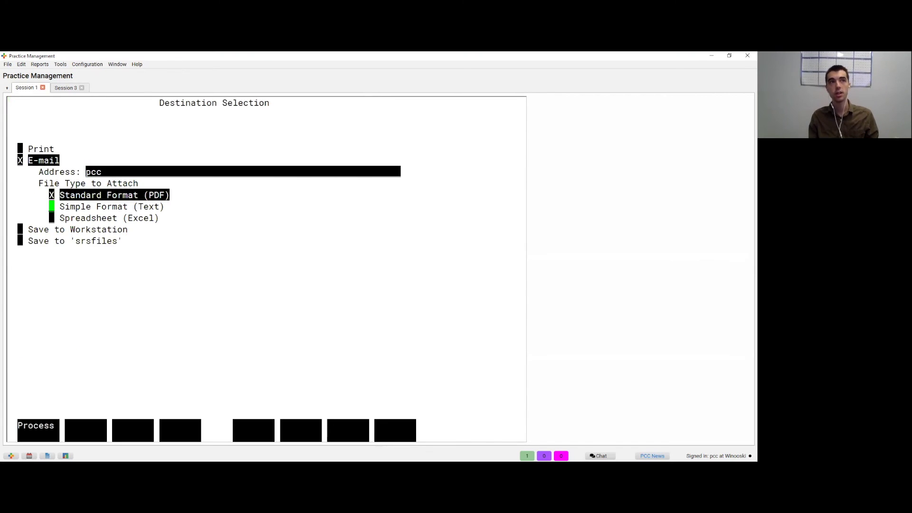
key("Down")
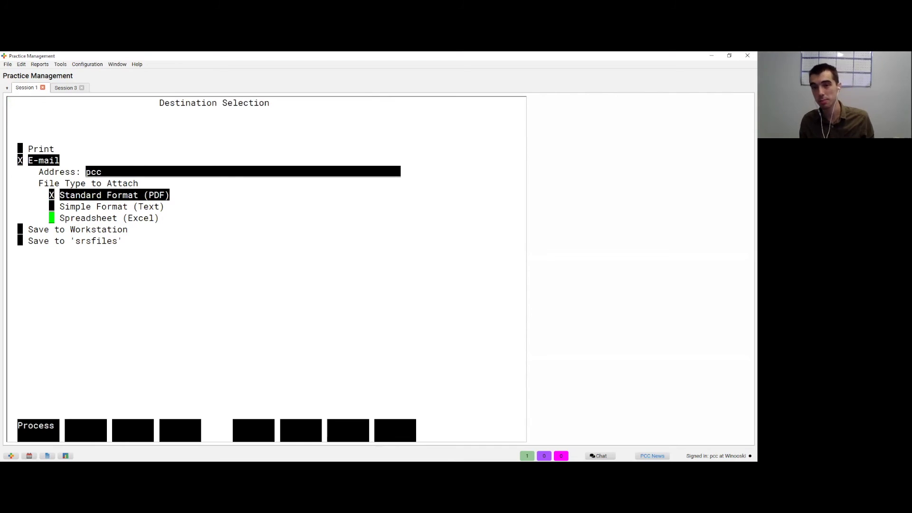
key("space")
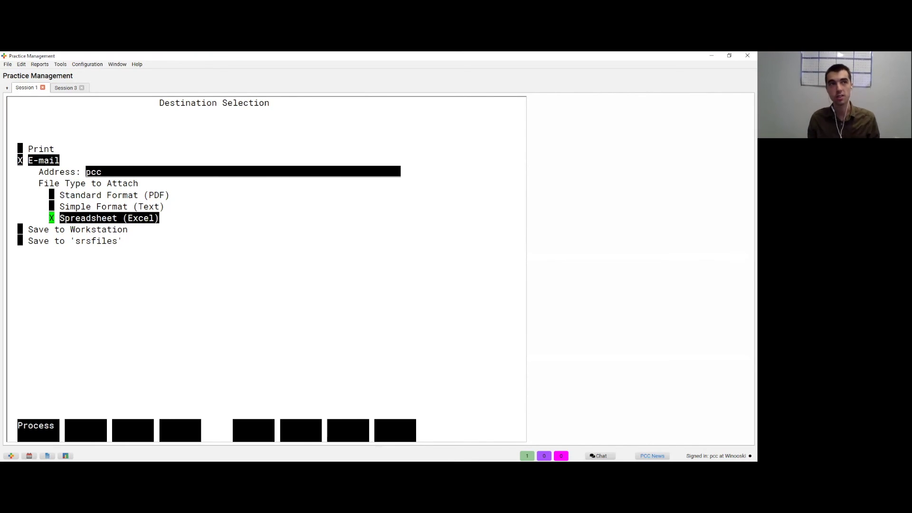
key("Up")
key("Up")
key("Up")
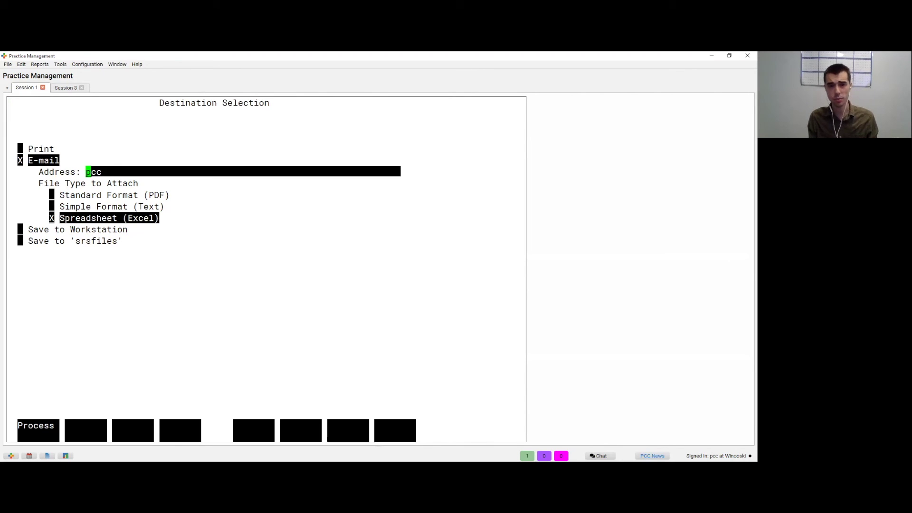
Step: Reselect e-mail as the destination and send the report
key("F1")
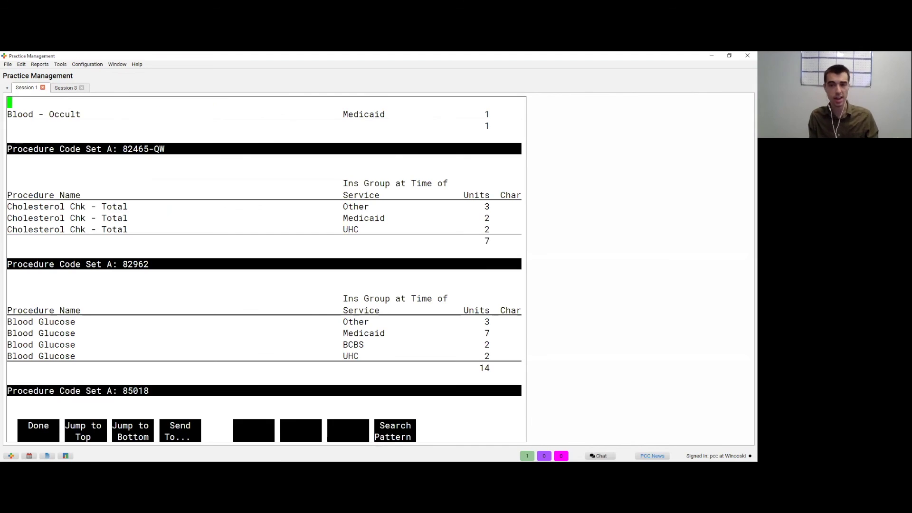
key("F4")
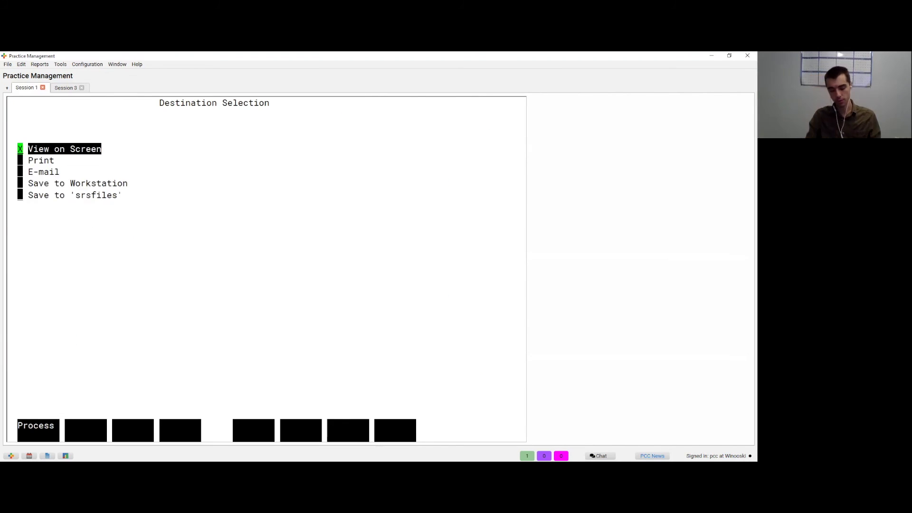
key("Down")
key("Down")
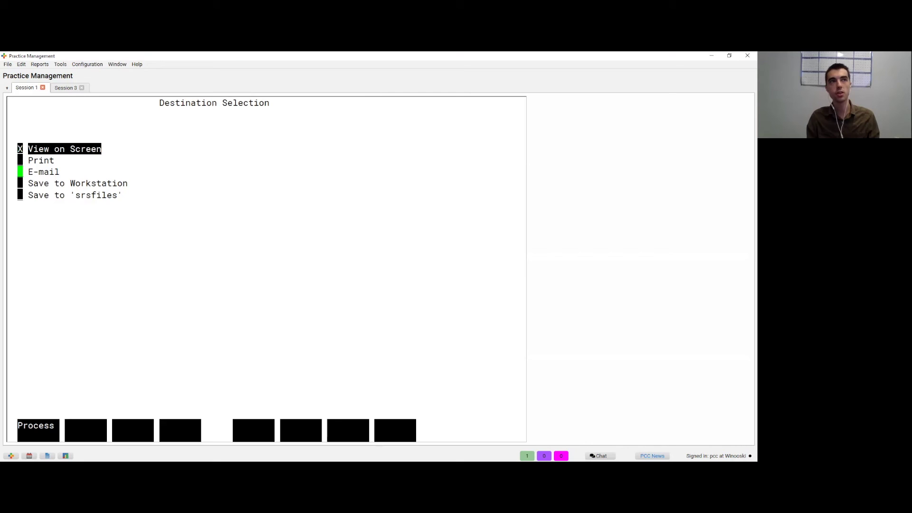
key("space")
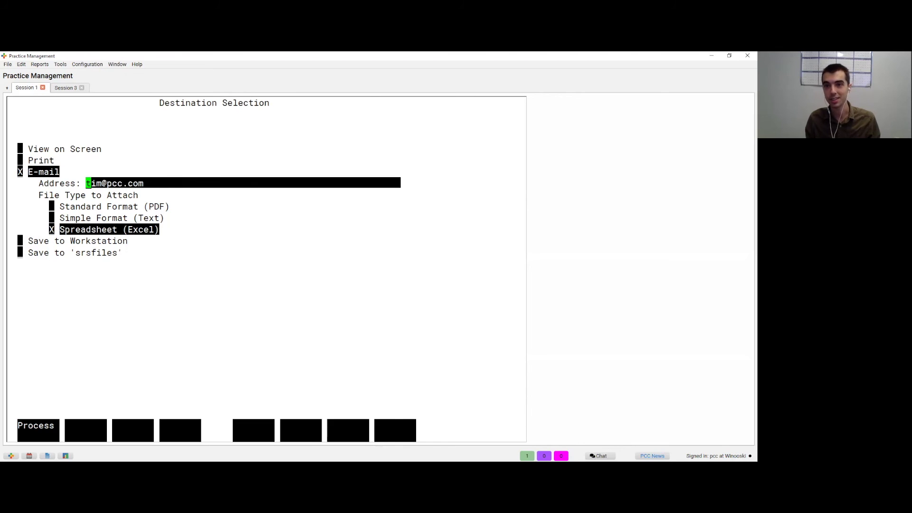
key("F1")
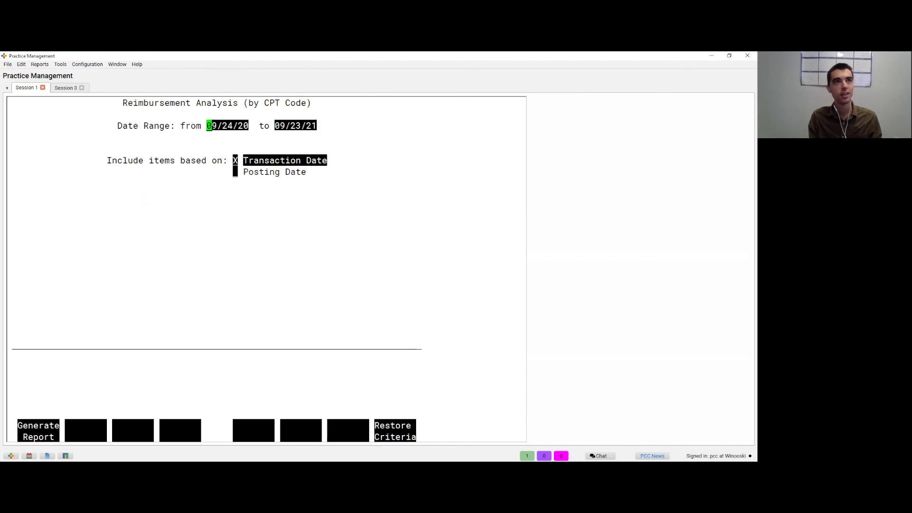
Step: Exit the Reimbursement Analysis criteria screen
key("Escape")
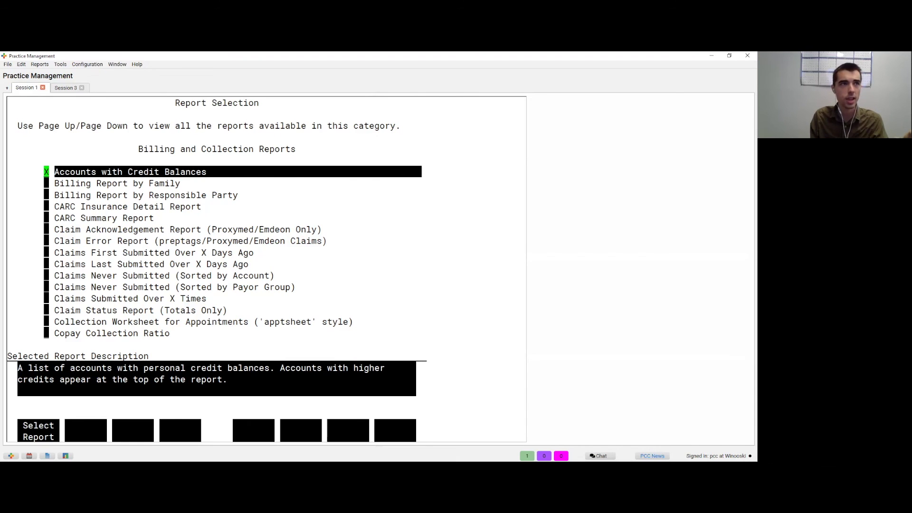
Step: Go to Charge Reports and open Pricing Analysis (RVU Report per Procedure)
key("F12")
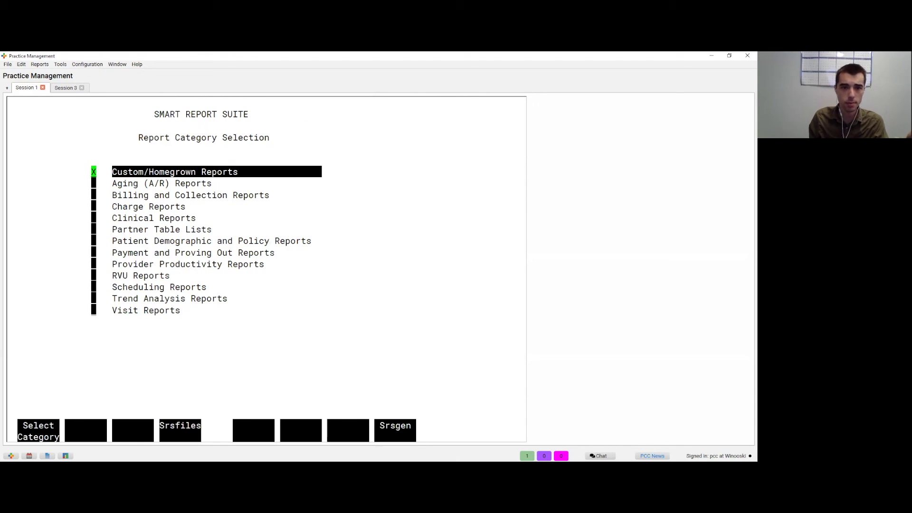
key("Down")
key("Down")
key("Down")
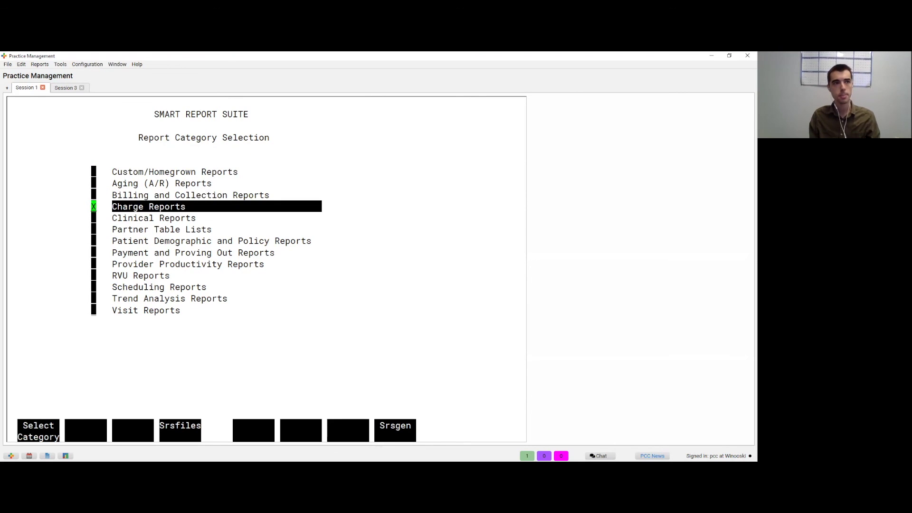
key("F1")
key("Down")
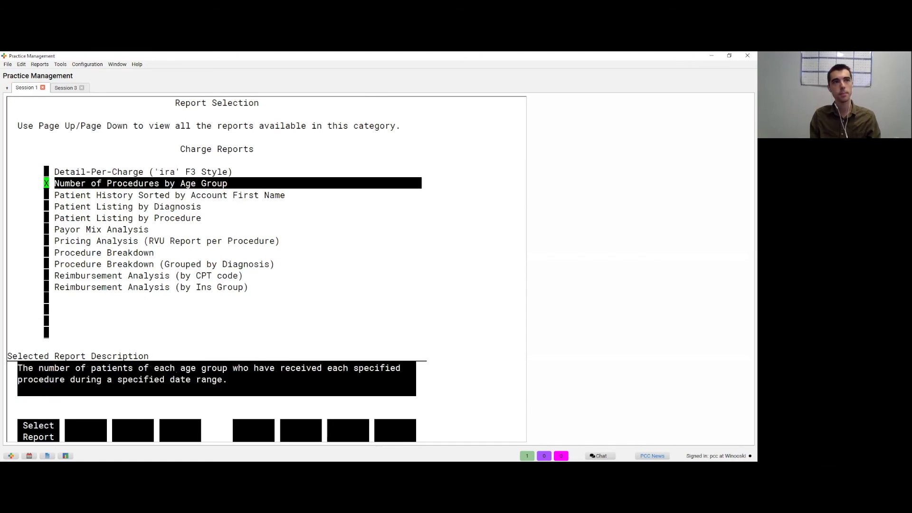
key("Down")
key("Up")
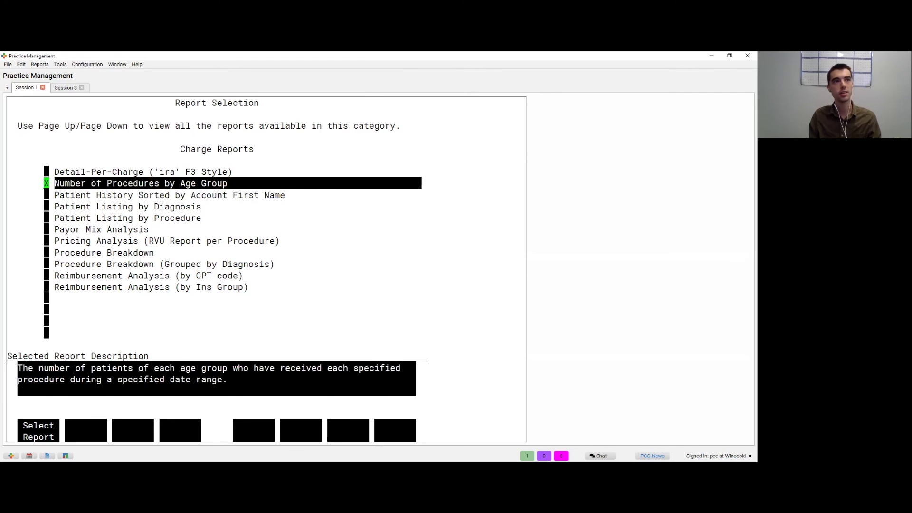
key("Down")
key("Down")
key("Down")
key("Down")
key("Down")
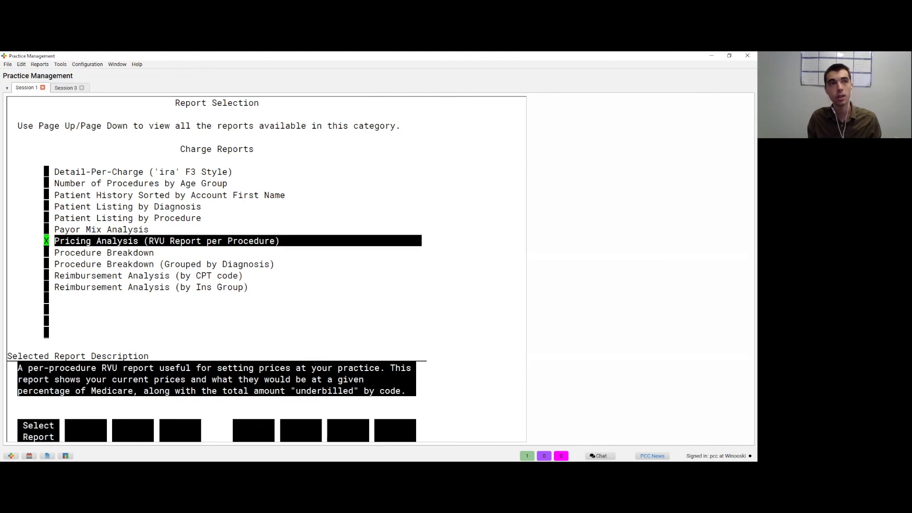
key("Return")
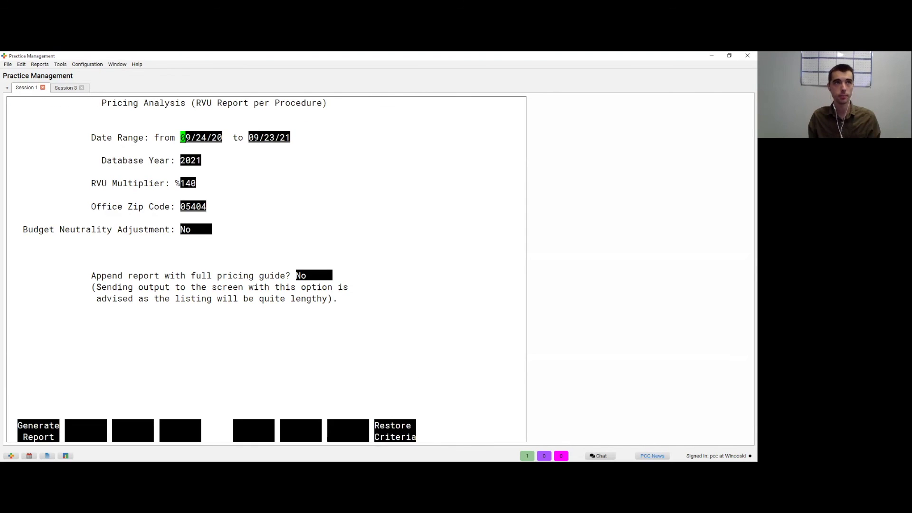
Step: Keep the 09/24/20–09/23/21 range and 140% RVU multiplier, and generate the report on screen
left_click(183, 161)
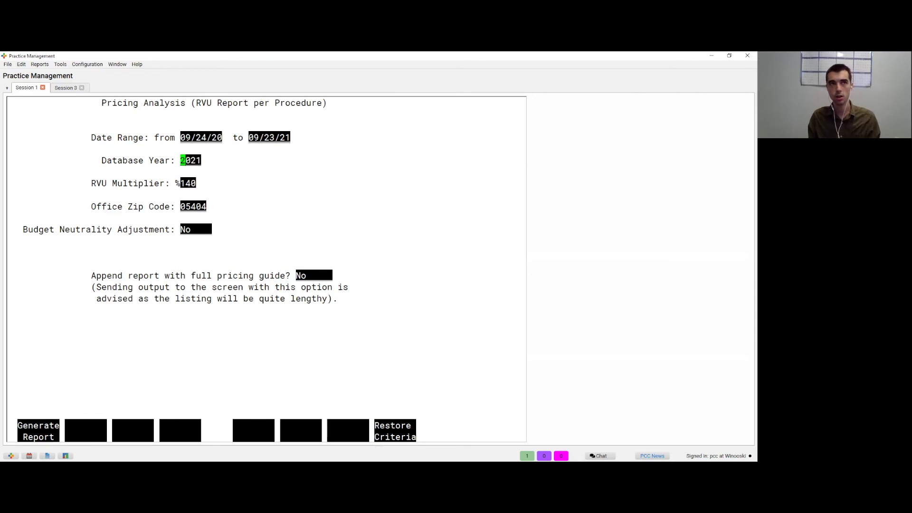
left_click(183, 183)
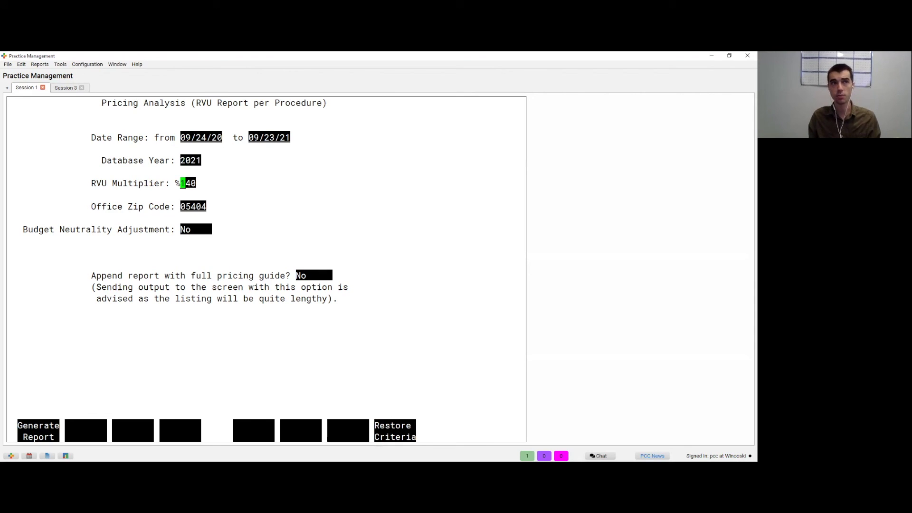
left_click(183, 206)
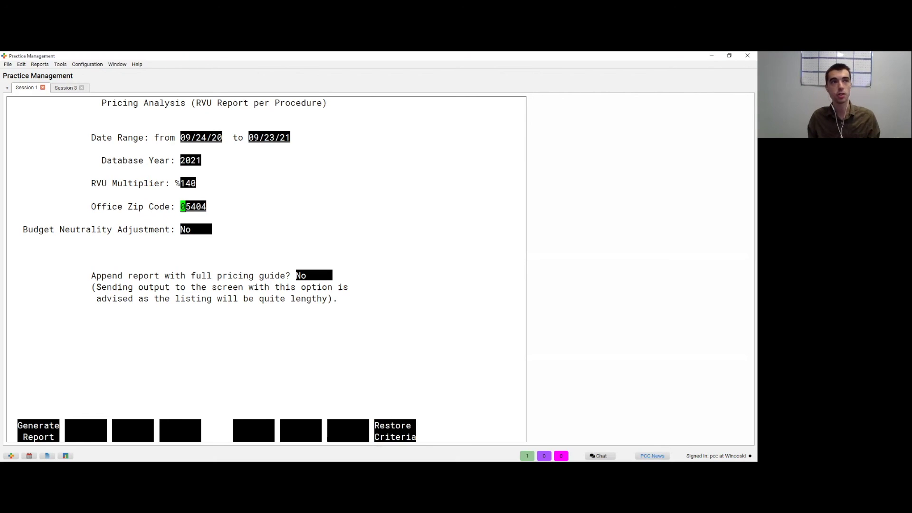
key("Up")
key("Up")
key("Up")
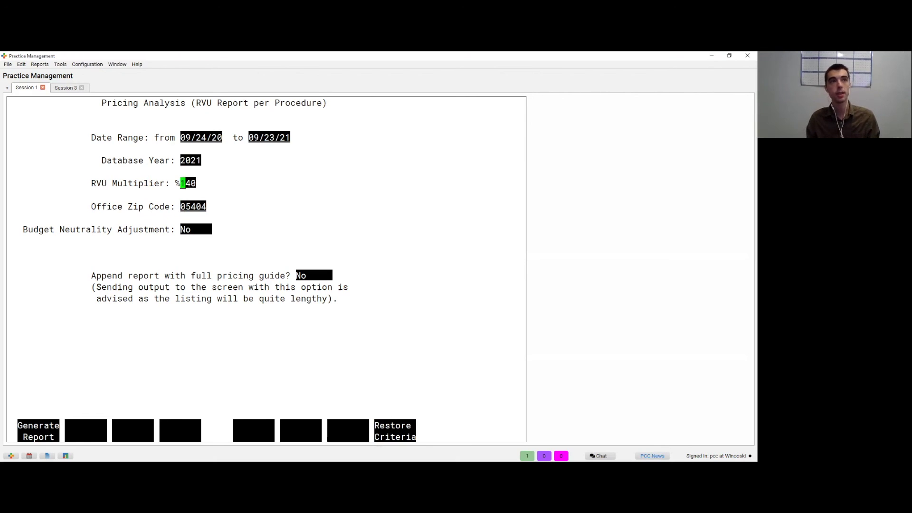
key("F1")
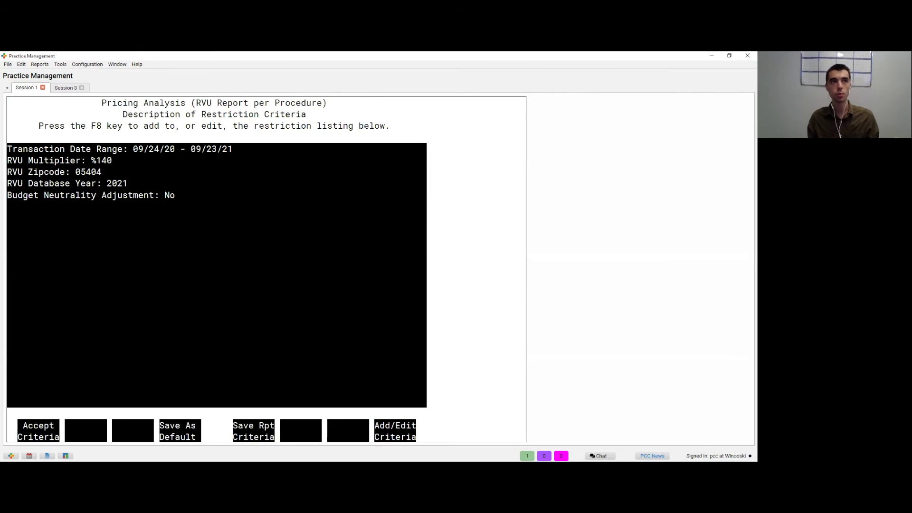
key("F1")
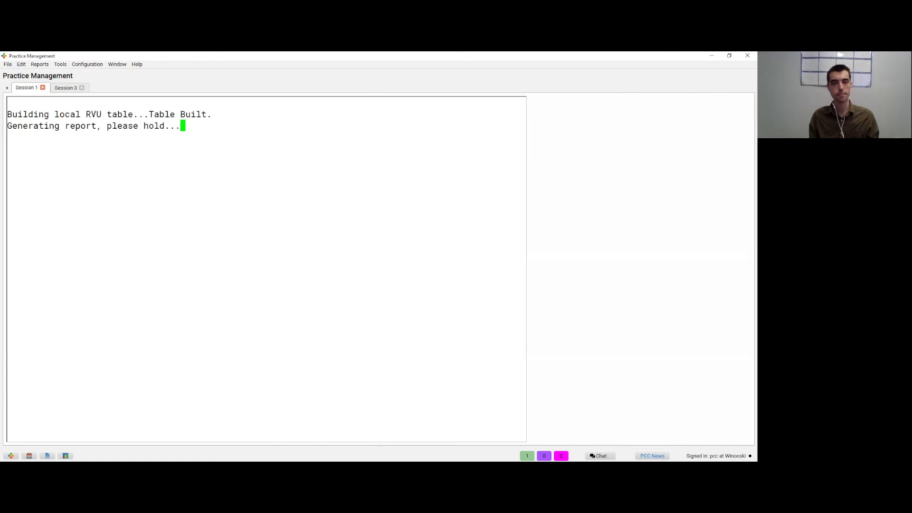
key("F1")
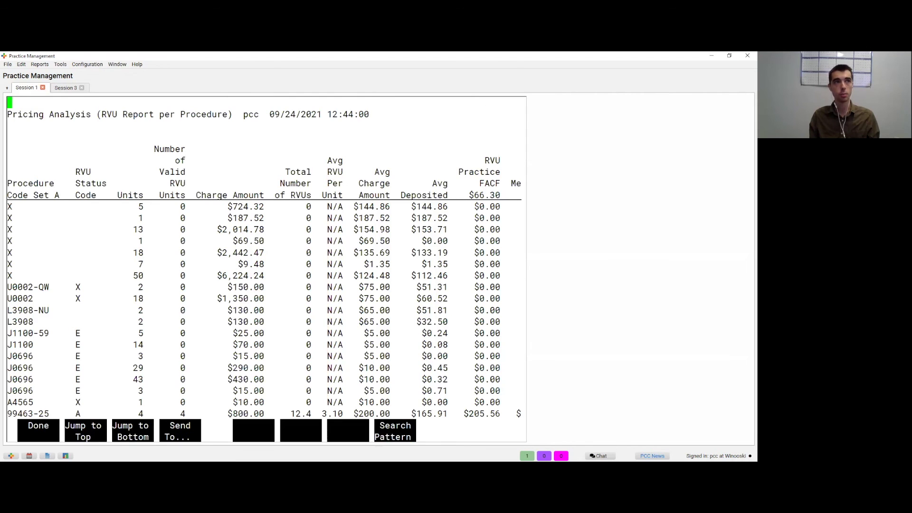
Step: Scroll the report rows and the FACF, Charge Difference, Underbilled and Deposited columns
key("Down")
key("Down")
key("Down")
key("Down")
key("Down")
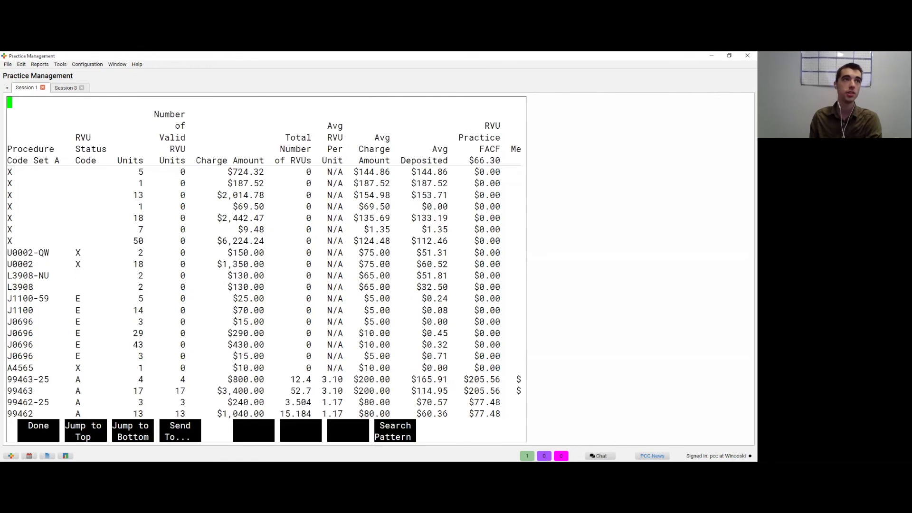
key("Down")
key("Down")
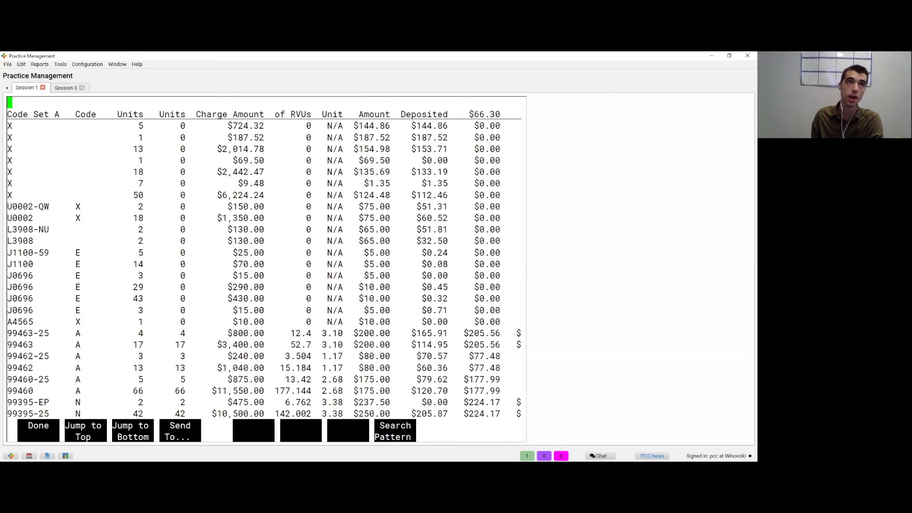
key("Down")
key("Down")
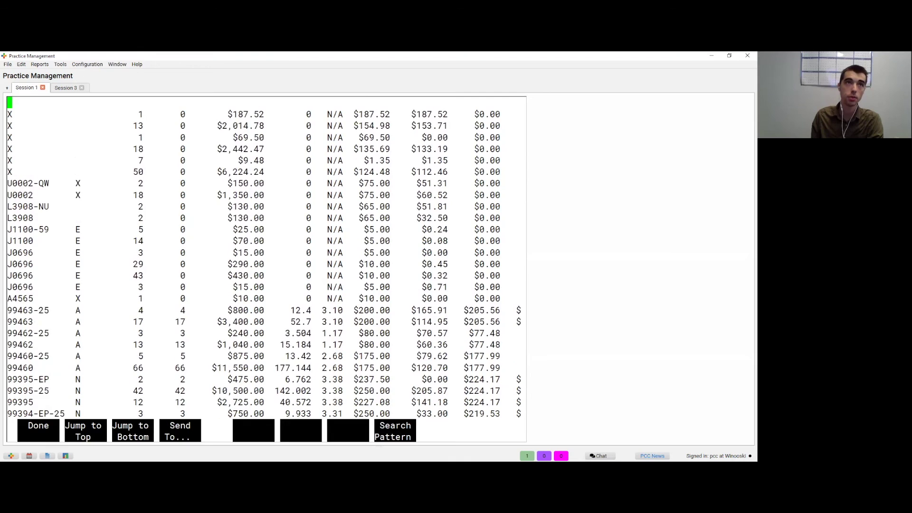
key("Up")
key("Up")
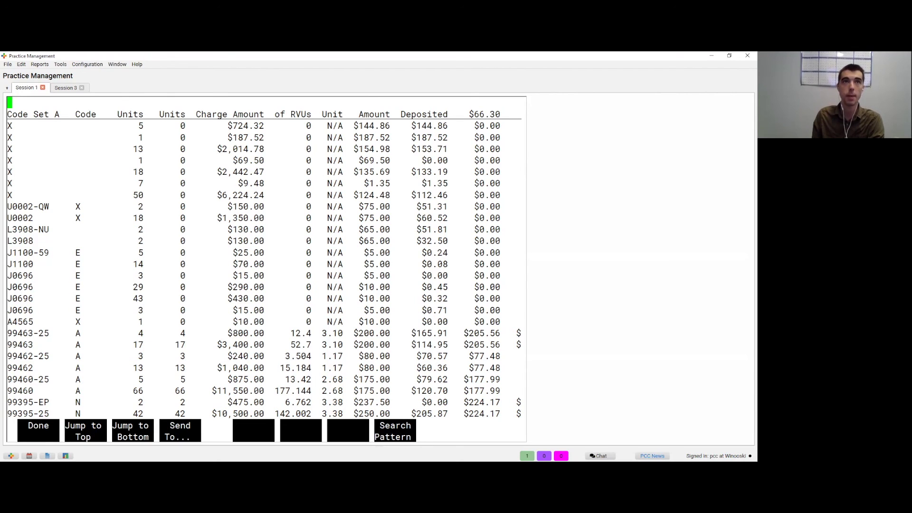
key("Right")
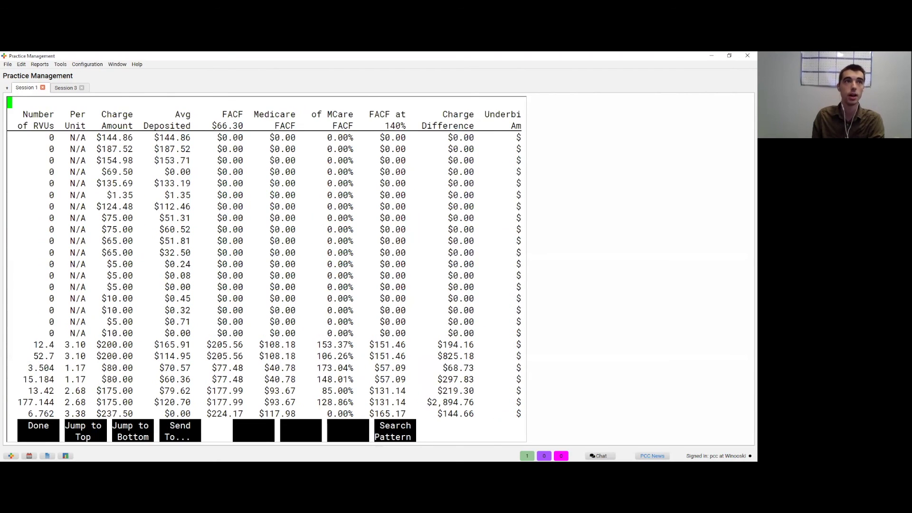
key("Left")
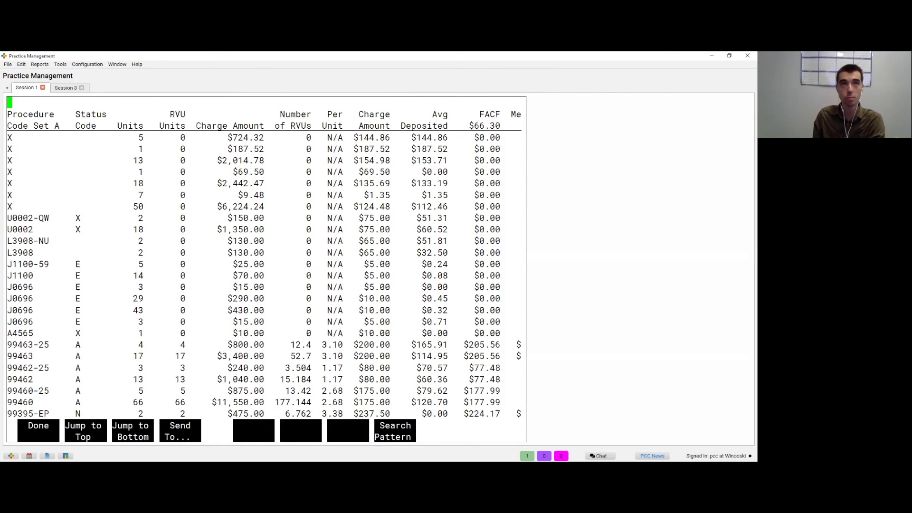
key("Right")
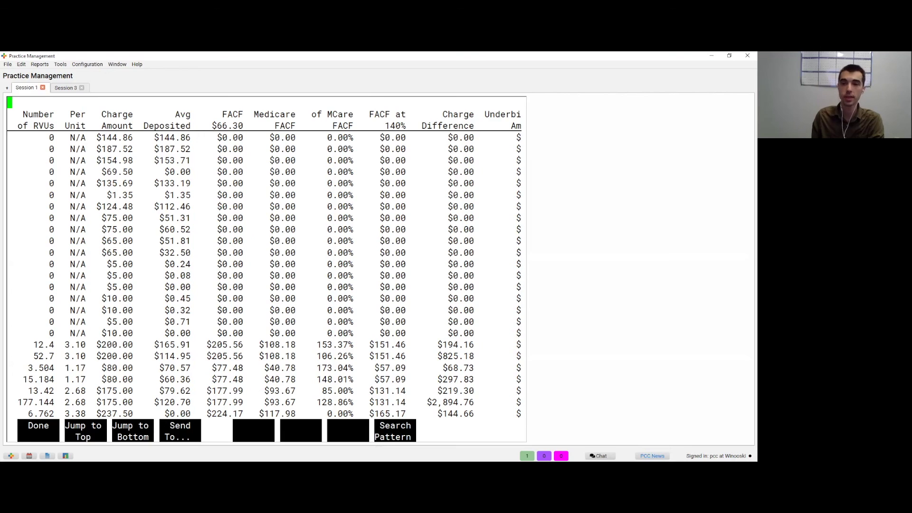
key("Right")
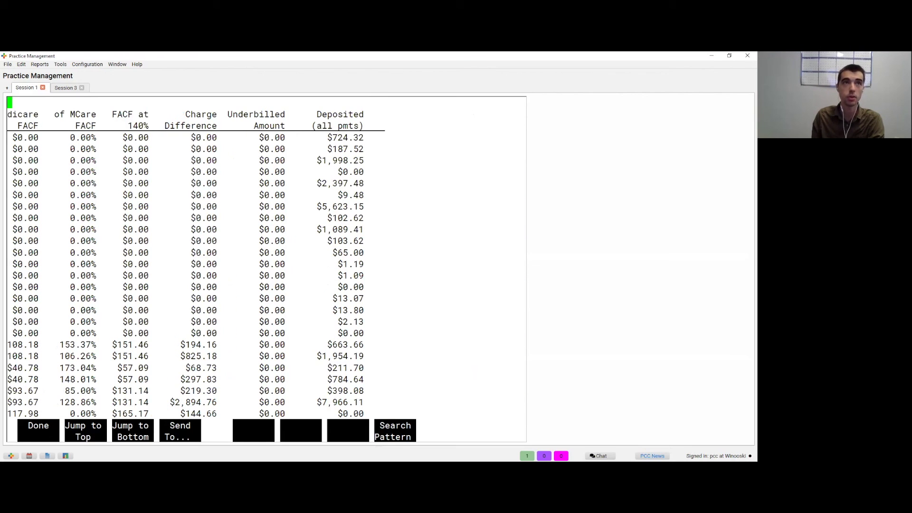
Step: Page through the remaining report rows, then close the Pricing Analysis report
key("Page_Down")
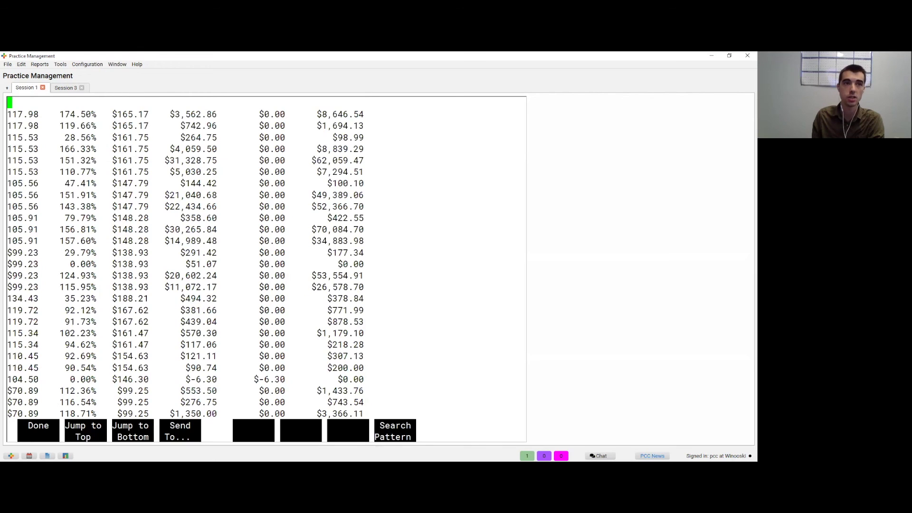
key("Page_Down")
key("Left")
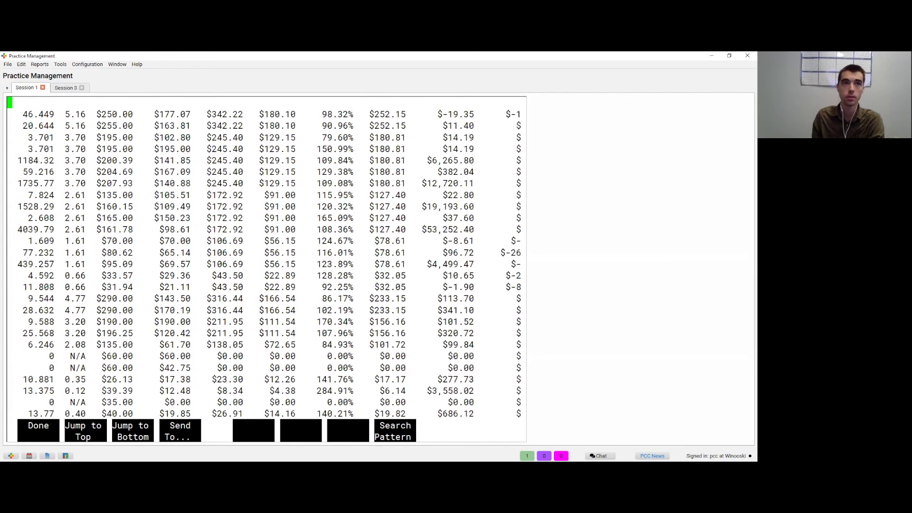
key("Left")
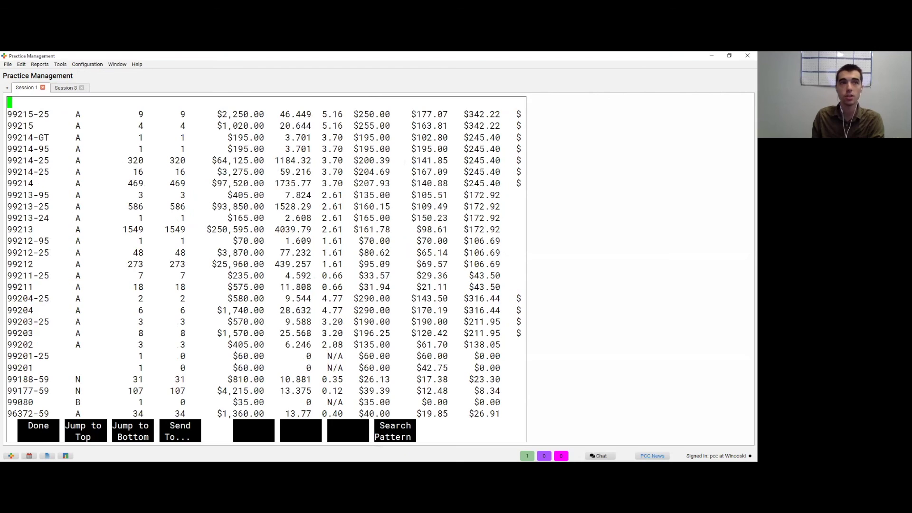
key("Right")
key("Page_Down")
key("Page_Up")
key("Left")
key("Left")
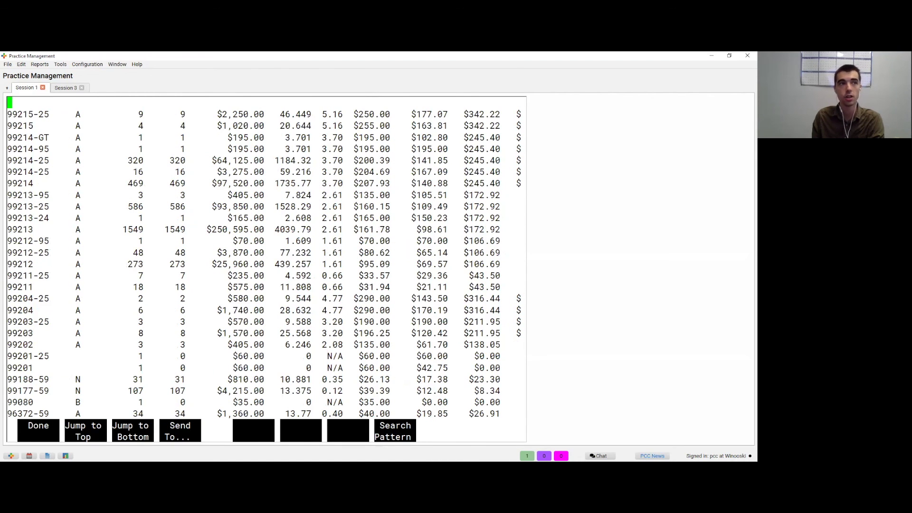
key("Page_Up")
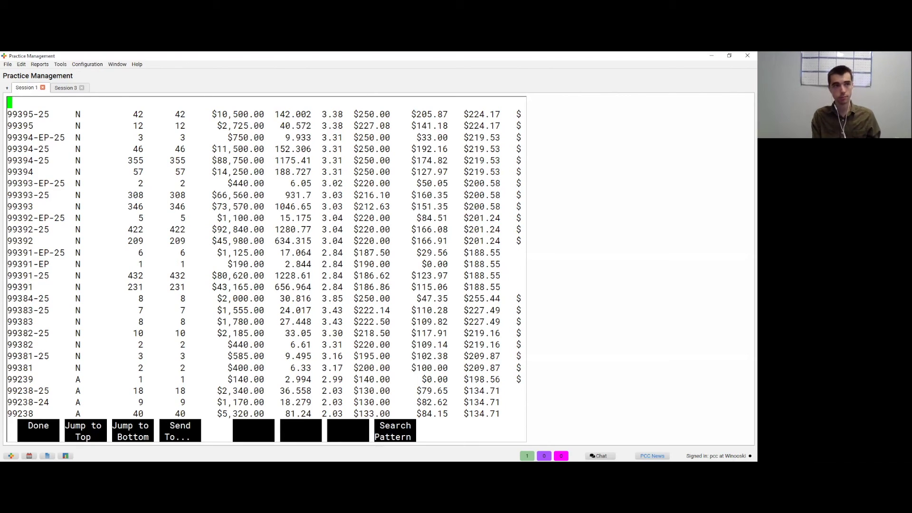
key("F1")
key("Return")
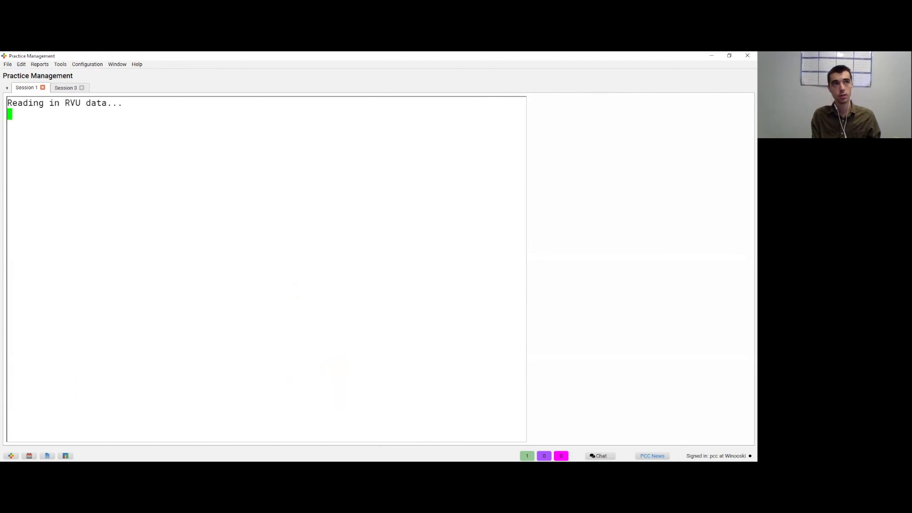
Step: Exit Pricing Analysis criteria, browse Charge Reports to Procedure Breakdown, then return to report categories
key("Escape")
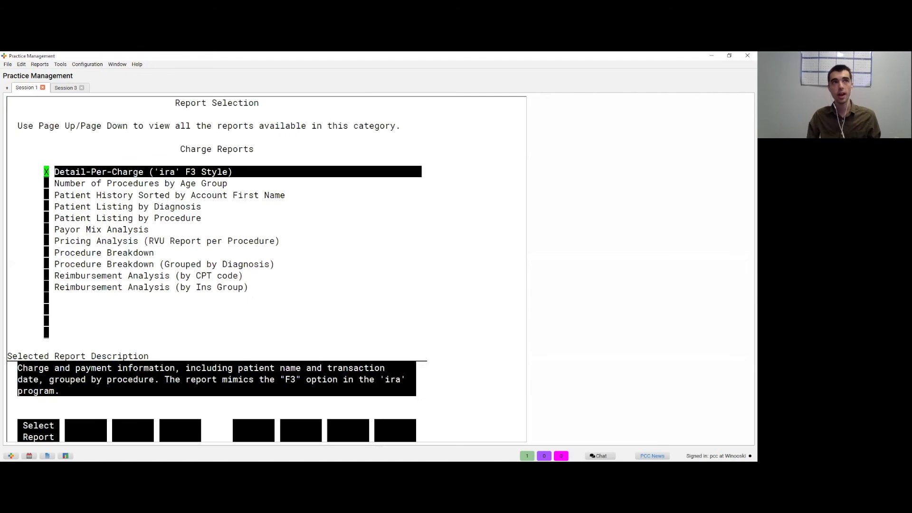
key("Down")
key("Down")
key("Down")
key("Down")
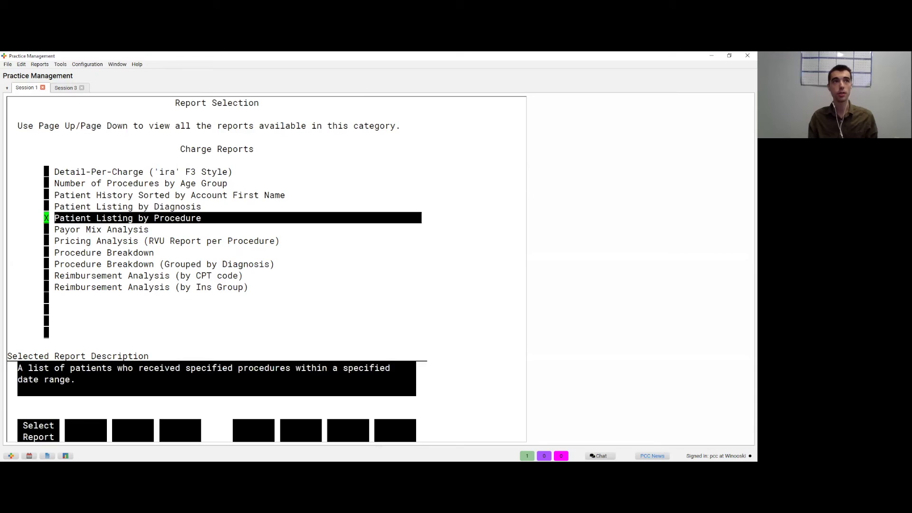
key("Up")
key("Up")
key("Up")
key("Up")
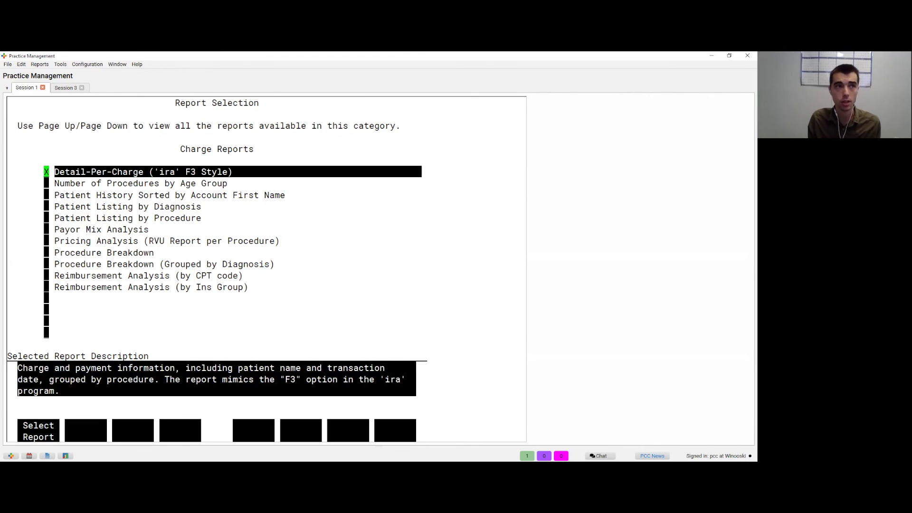
key("Down")
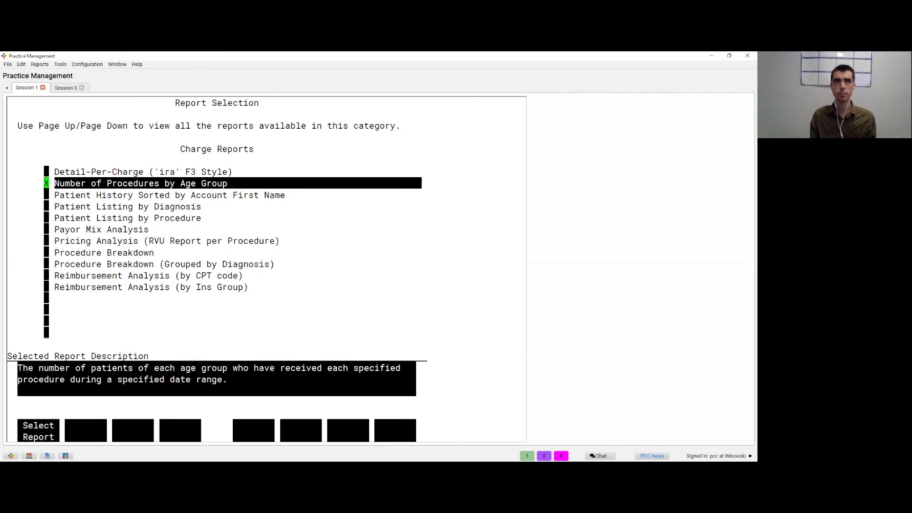
key("Down")
key("Down")
key("Down")
key("Down")
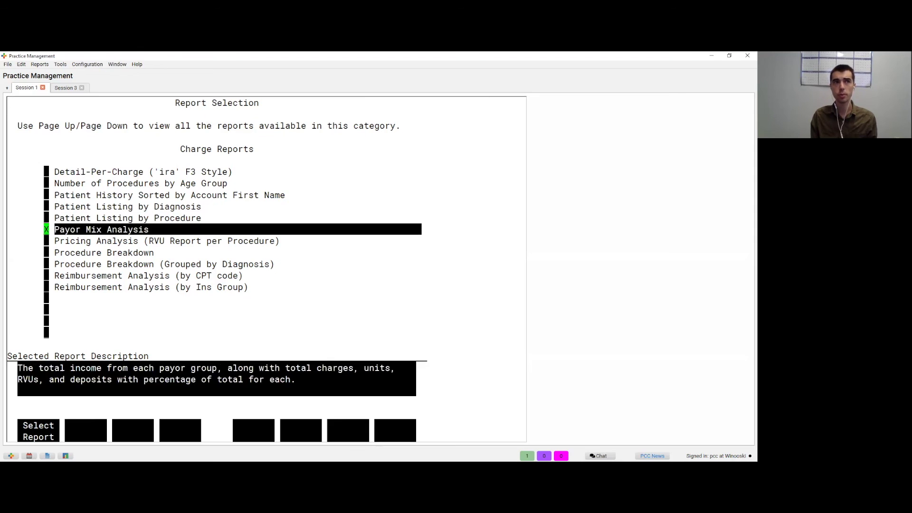
key("Down")
key("Down")
key("F12")
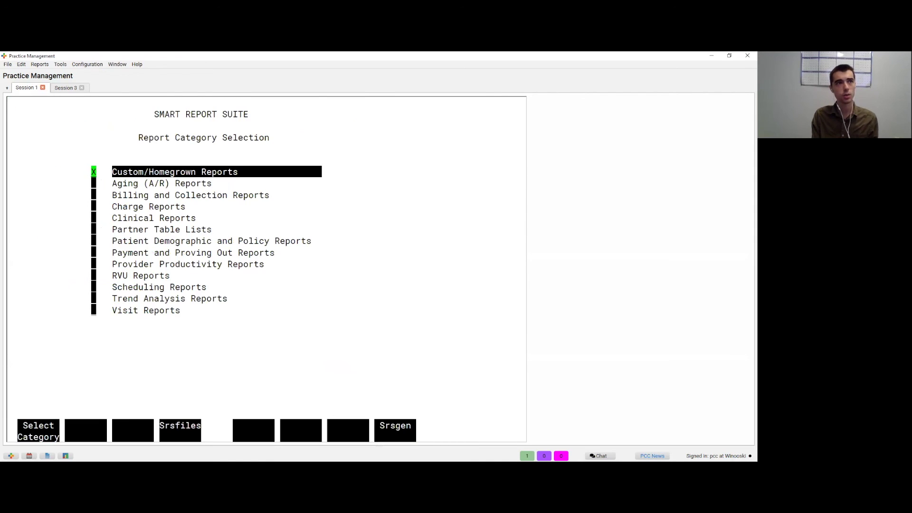
Step: In Provider Productivity Reports, select the Charge and Reimbursement Comparison by Provider report
key("Down")
key("Down")
key("Down")
key("Down")
key("Down")
key("Down")
key("Down")
key("Down")
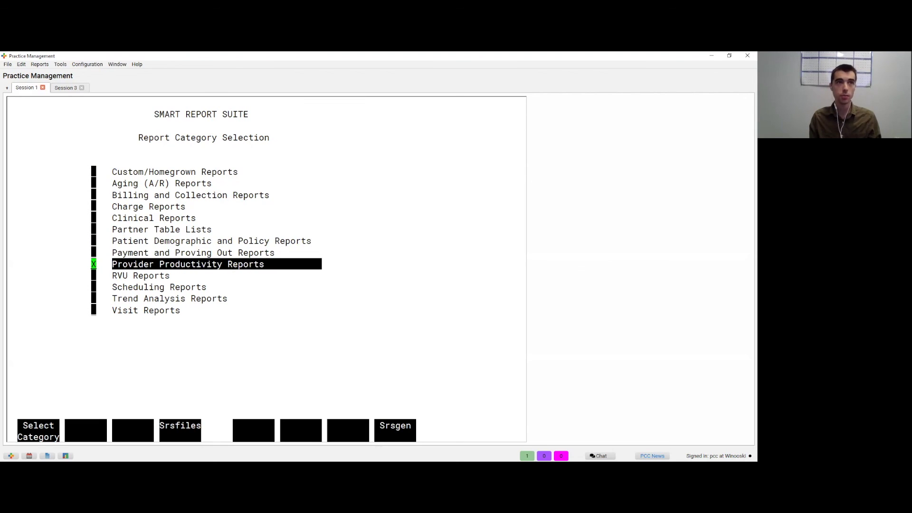
key("Return")
key("Down")
key("Down")
key("Down")
key("Down")
key("Down")
key("Down")
key("Down")
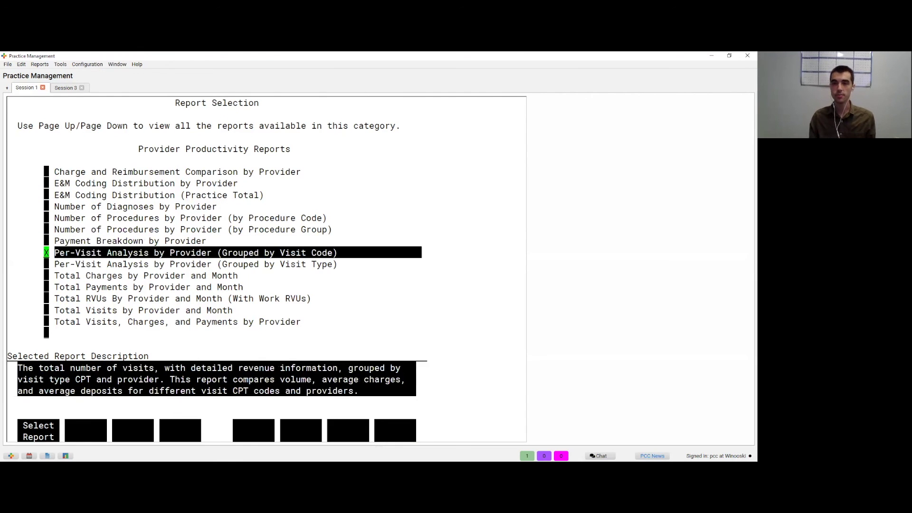
key("Down")
key("Down")
key("Down")
key("Down")
key("Down")
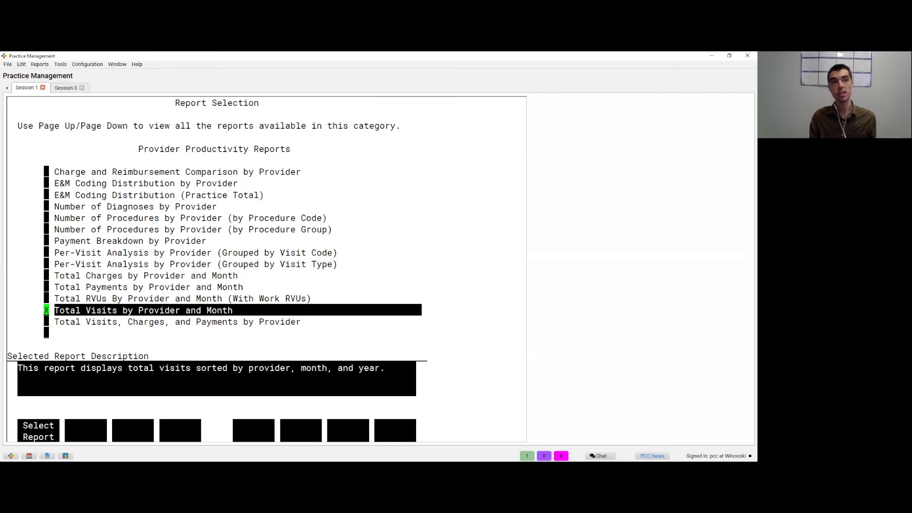
key("Down")
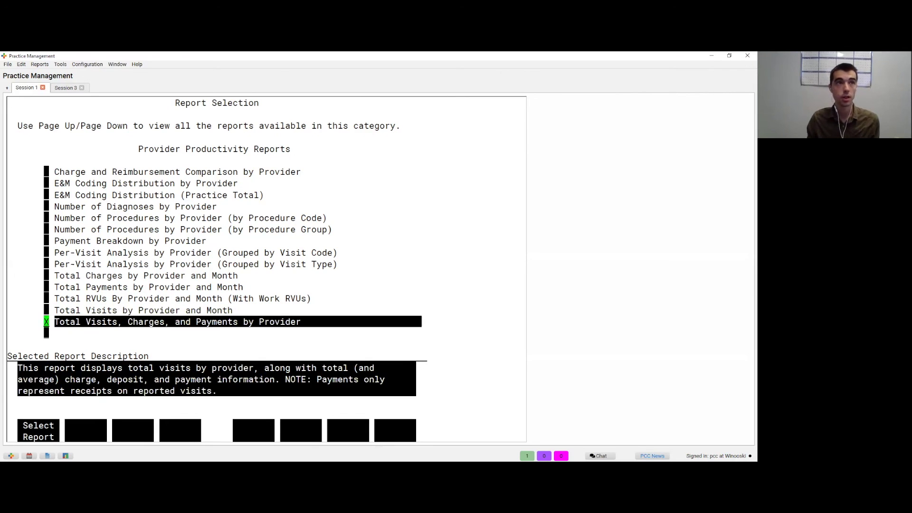
key("Up")
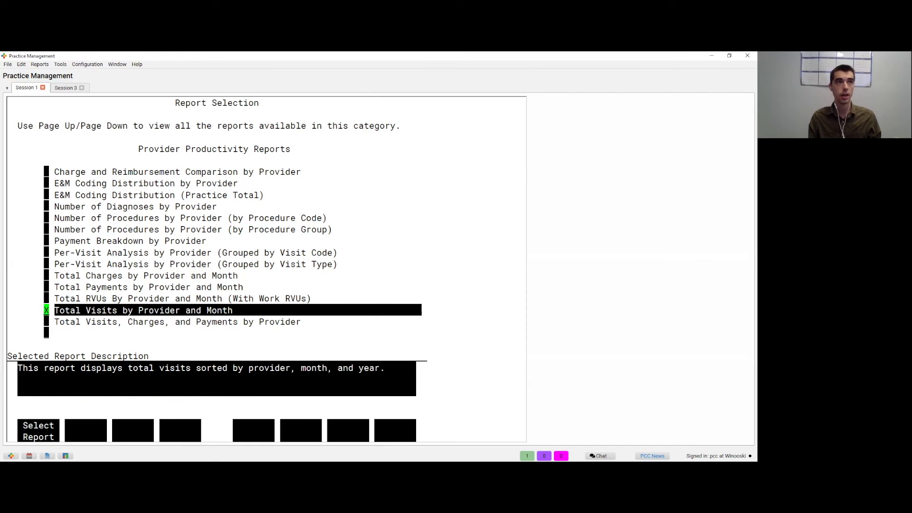
key("Up")
key("Up")
key("Up")
key("Up")
key("Up")
key("Up")
key("Up")
key("Up")
key("Up")
key("Up")
key("Up")
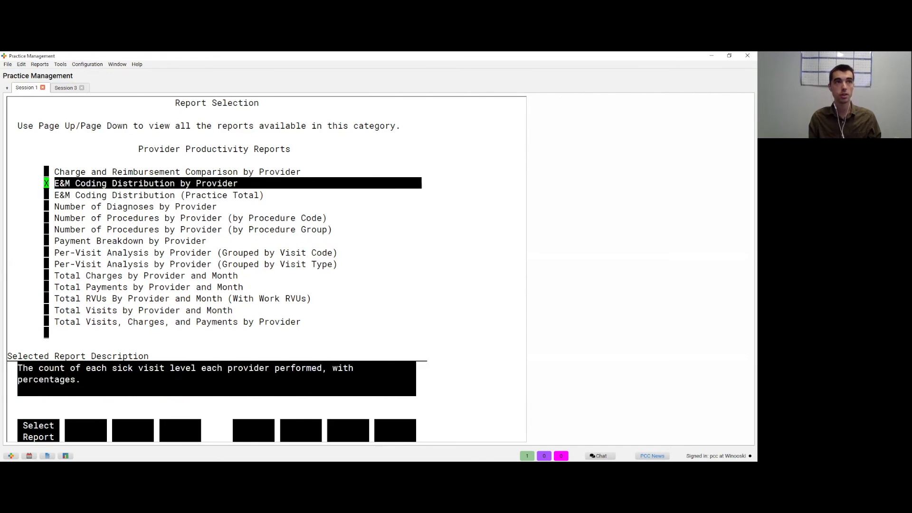
key("Up")
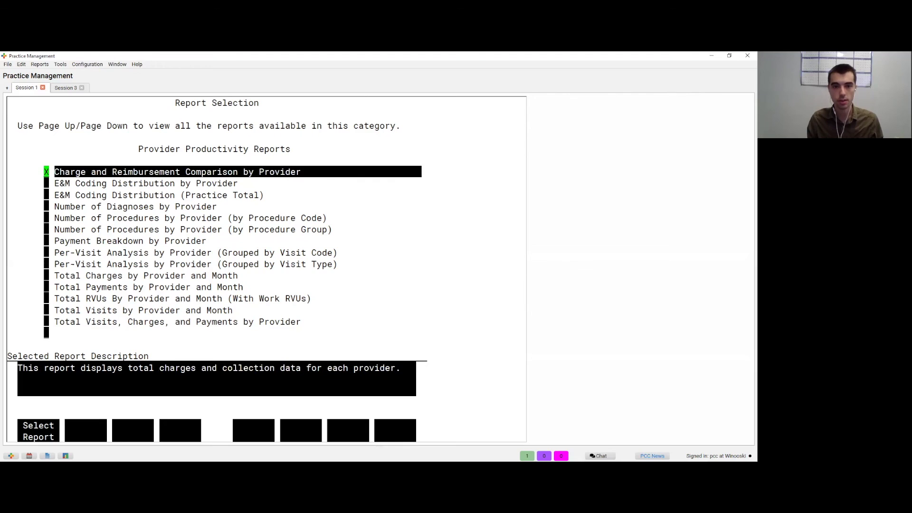
key("Return")
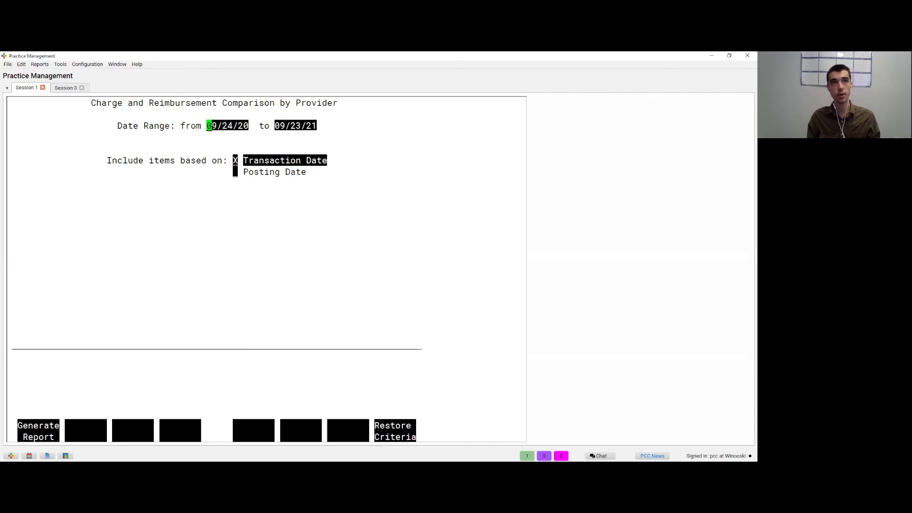
Step: Accept the 09/24/20–09/23/21 criteria and generate the comparison report to the screen
key("F1")
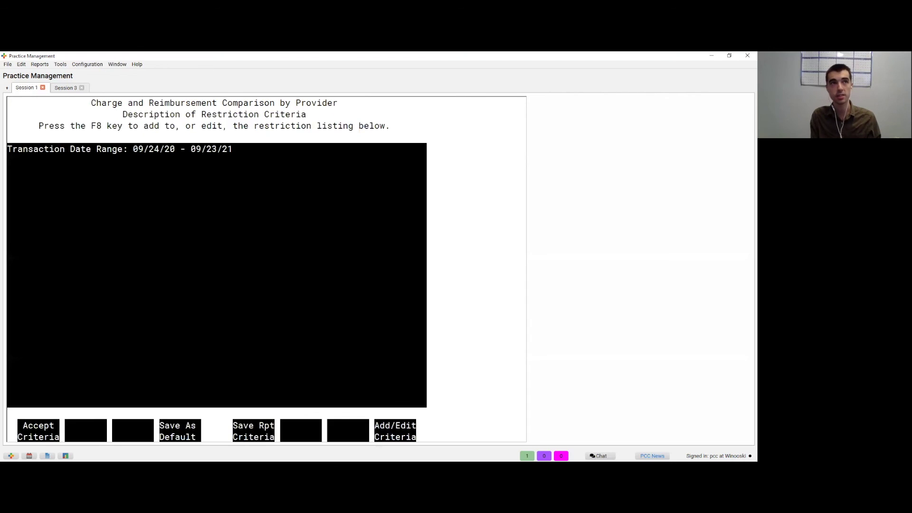
key("F1")
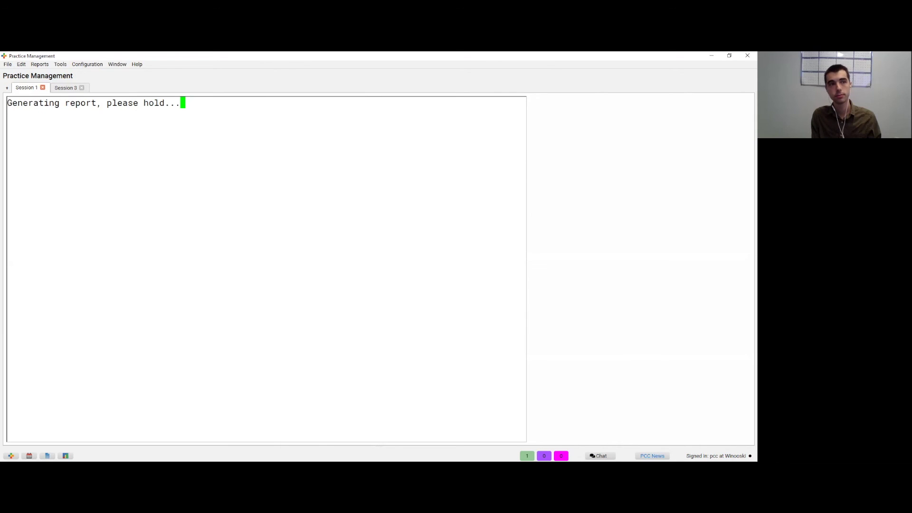
key("F1")
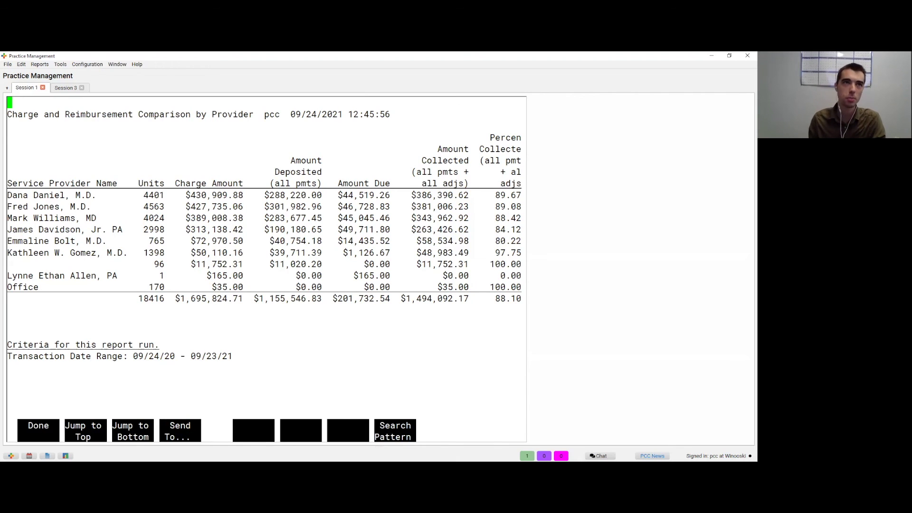
Step: Pan across the report's collection columns, then close it and back out of the criteria form
key("Right")
key("Left")
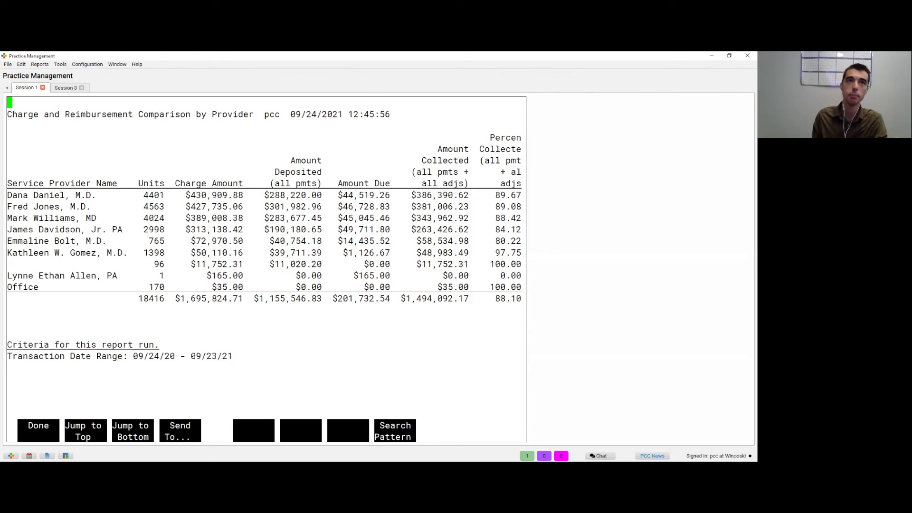
key("Right")
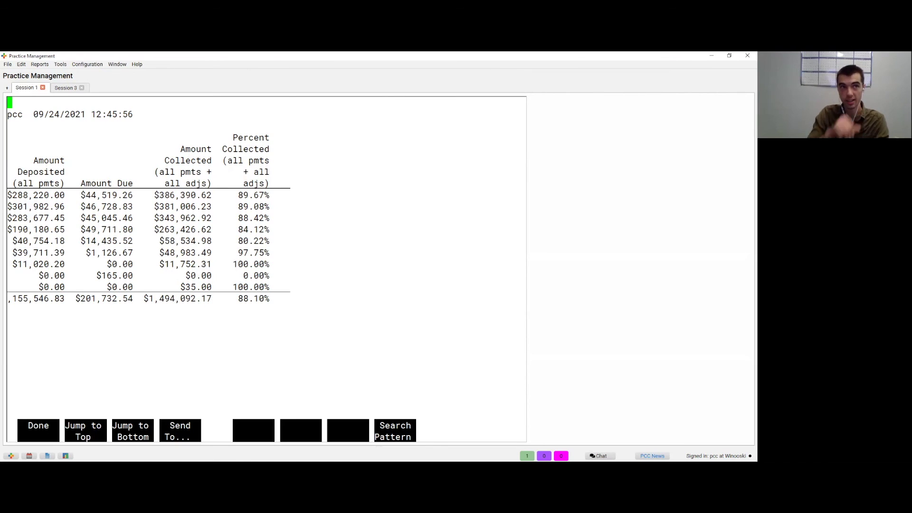
key("Left")
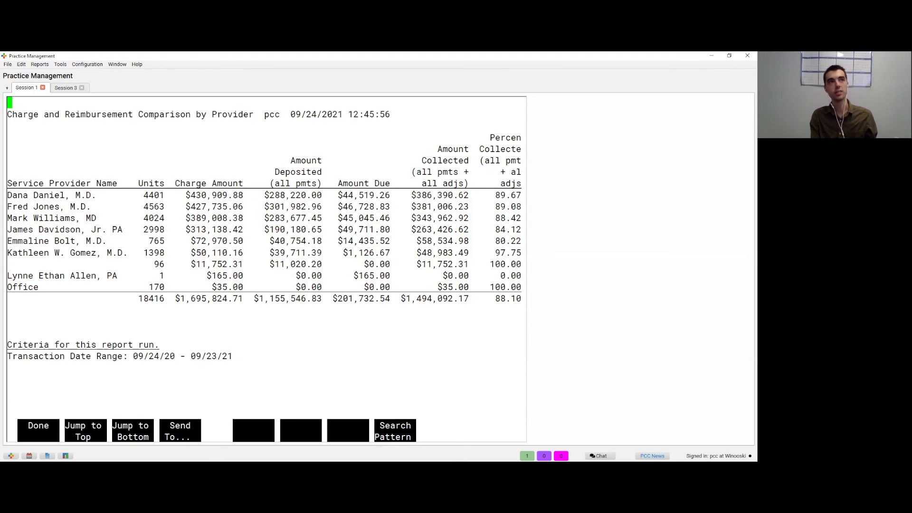
key("F1")
key("Escape")
key("Escape")
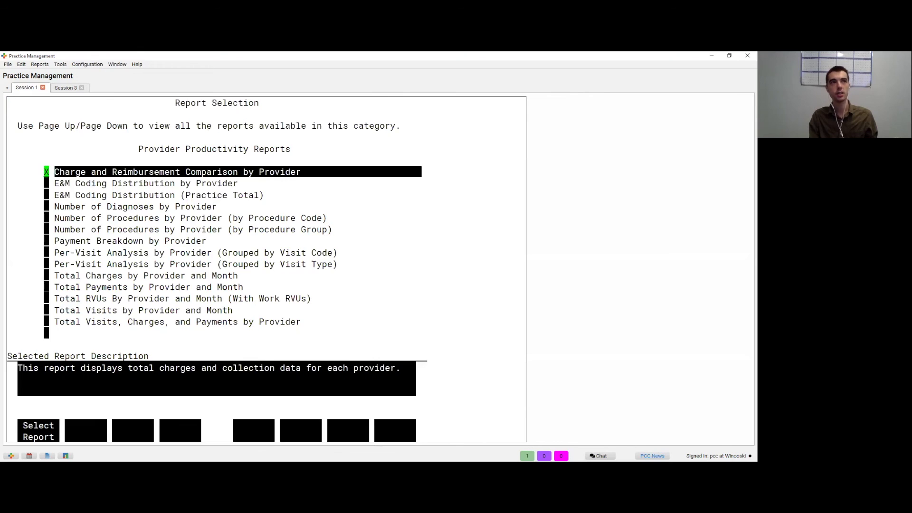
Step: Browse the Provider Productivity list, exit to categories, and land on Custom/Homegrown Reports
key("Down")
key("Down")
key("Down")
key("Down")
key("Down")
key("Down")
key("Down")
key("Down")
key("Down")
key("Down")
key("Down")
key("Down")
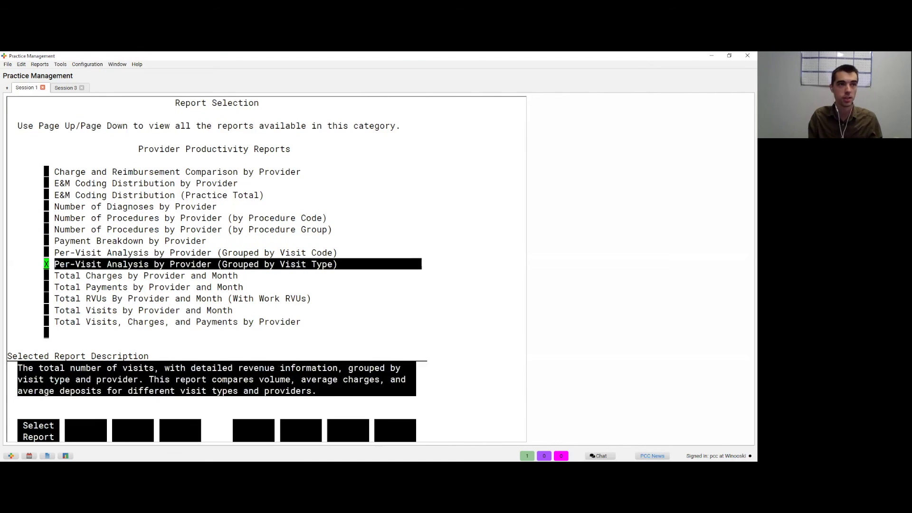
key("Down")
key("Down")
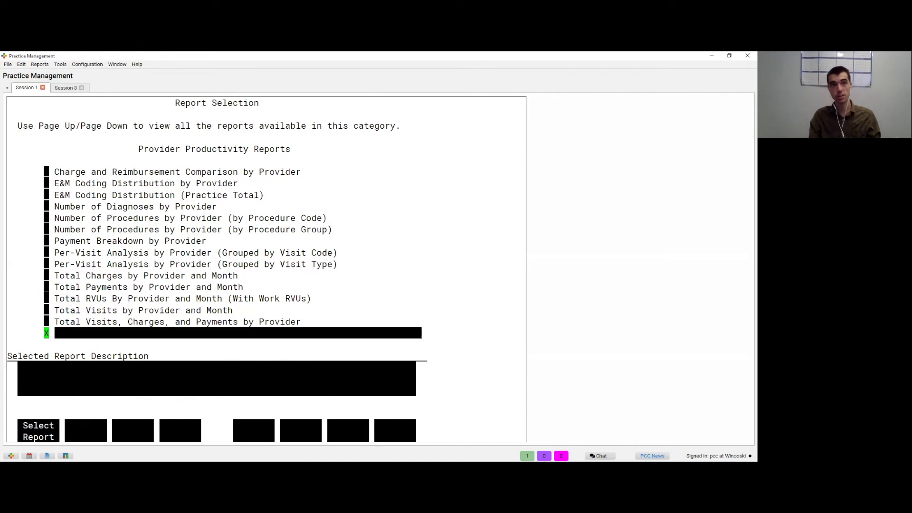
key("Up")
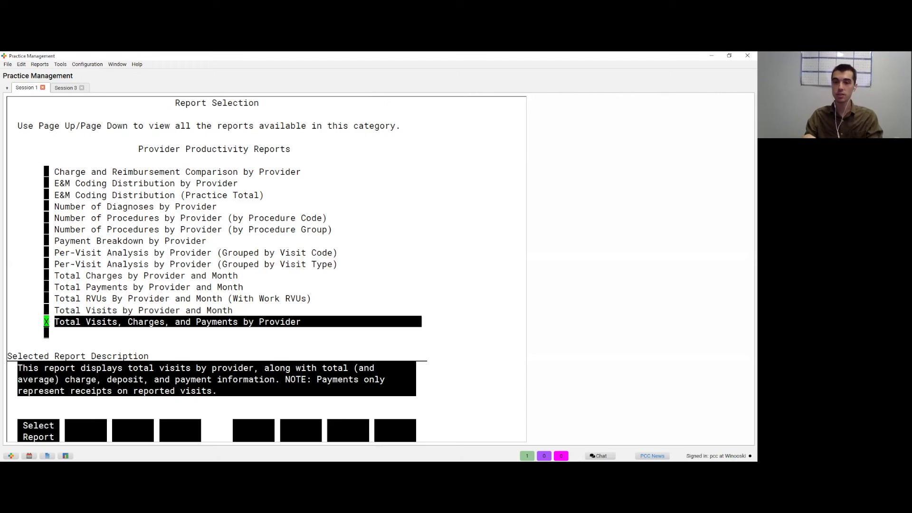
key("Up")
key("Up")
key("Up")
key("Up")
key("Up")
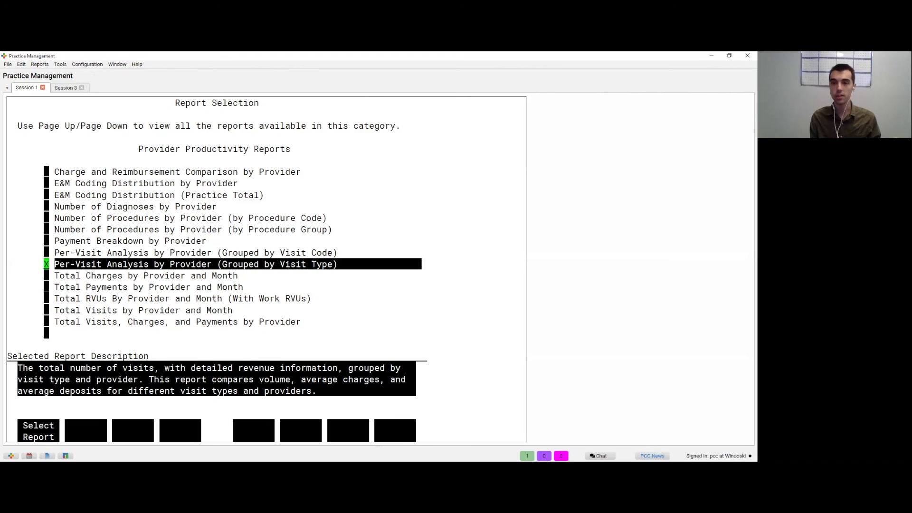
key("Escape")
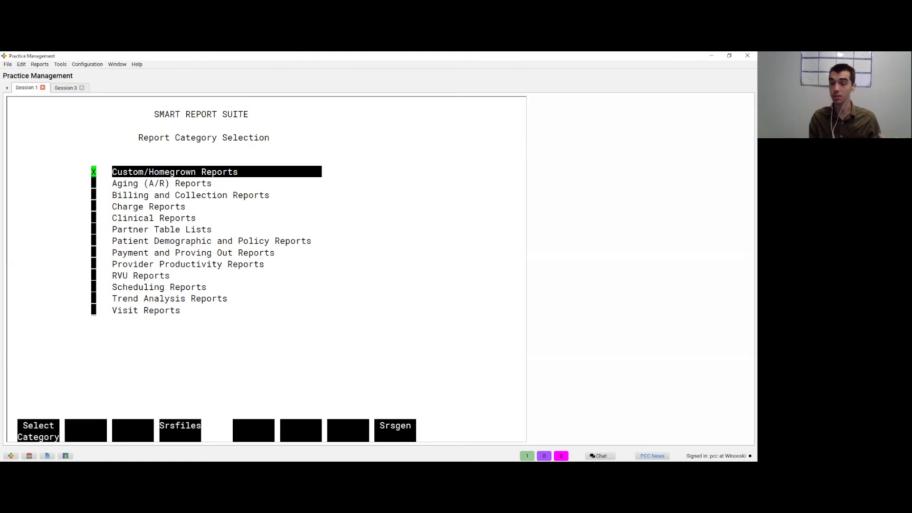
key("Down")
key("Up")
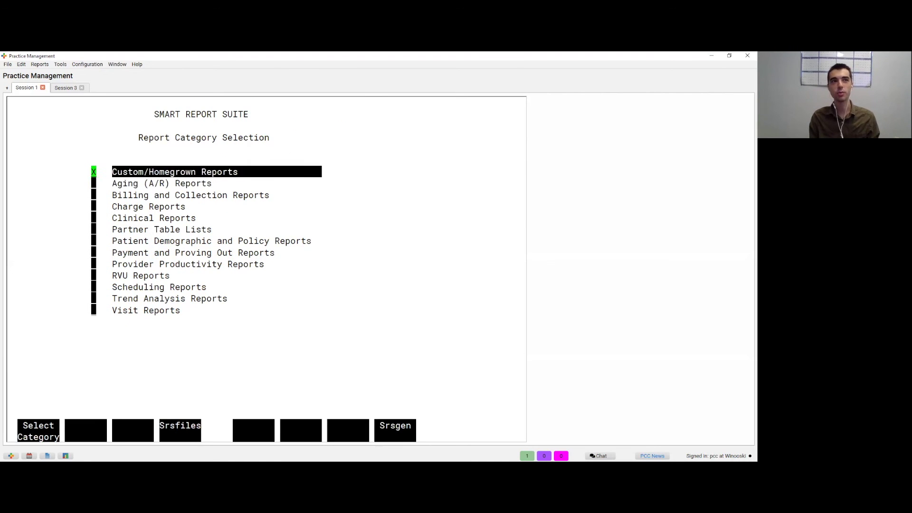